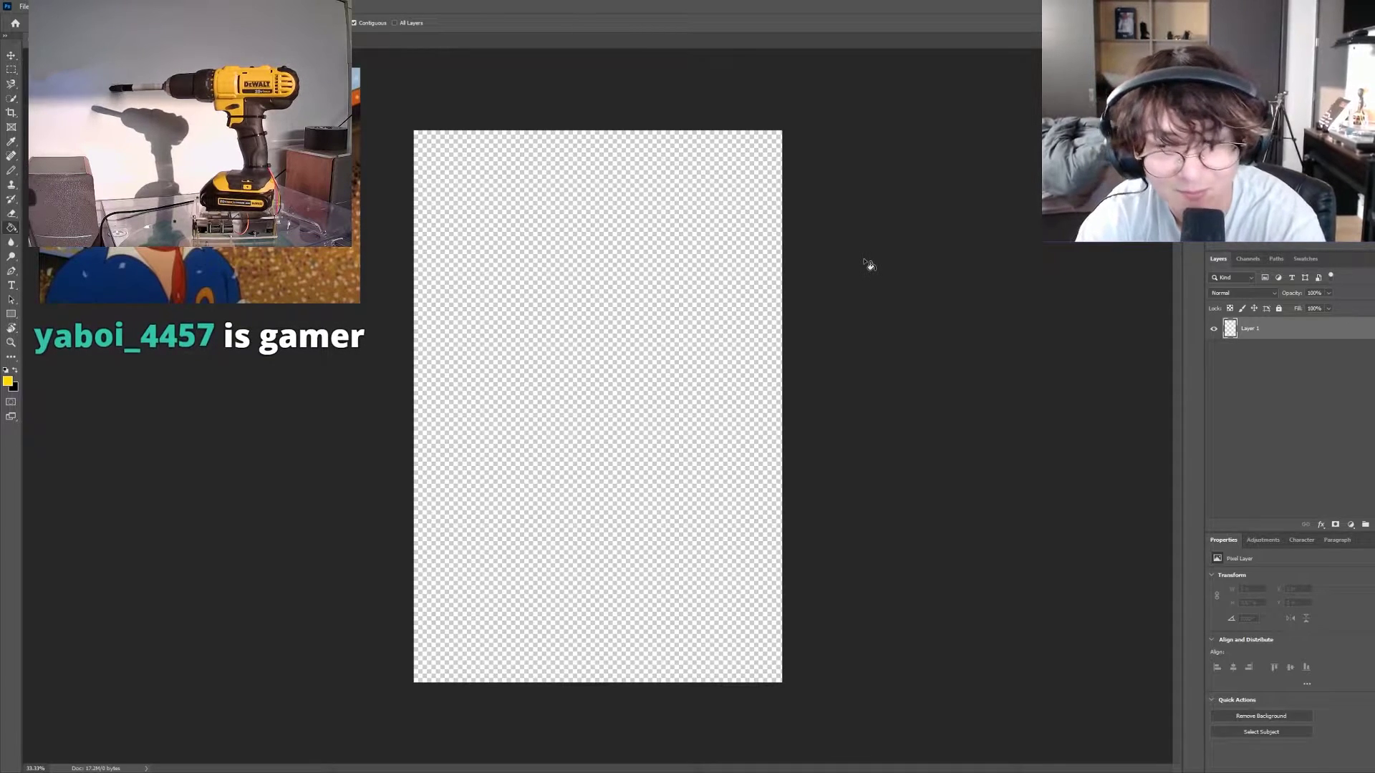
Search Adobe Stock for "ultrasound" and choose the licensed ultrasound scan image from the results
{"action": "key", "text": "b"}
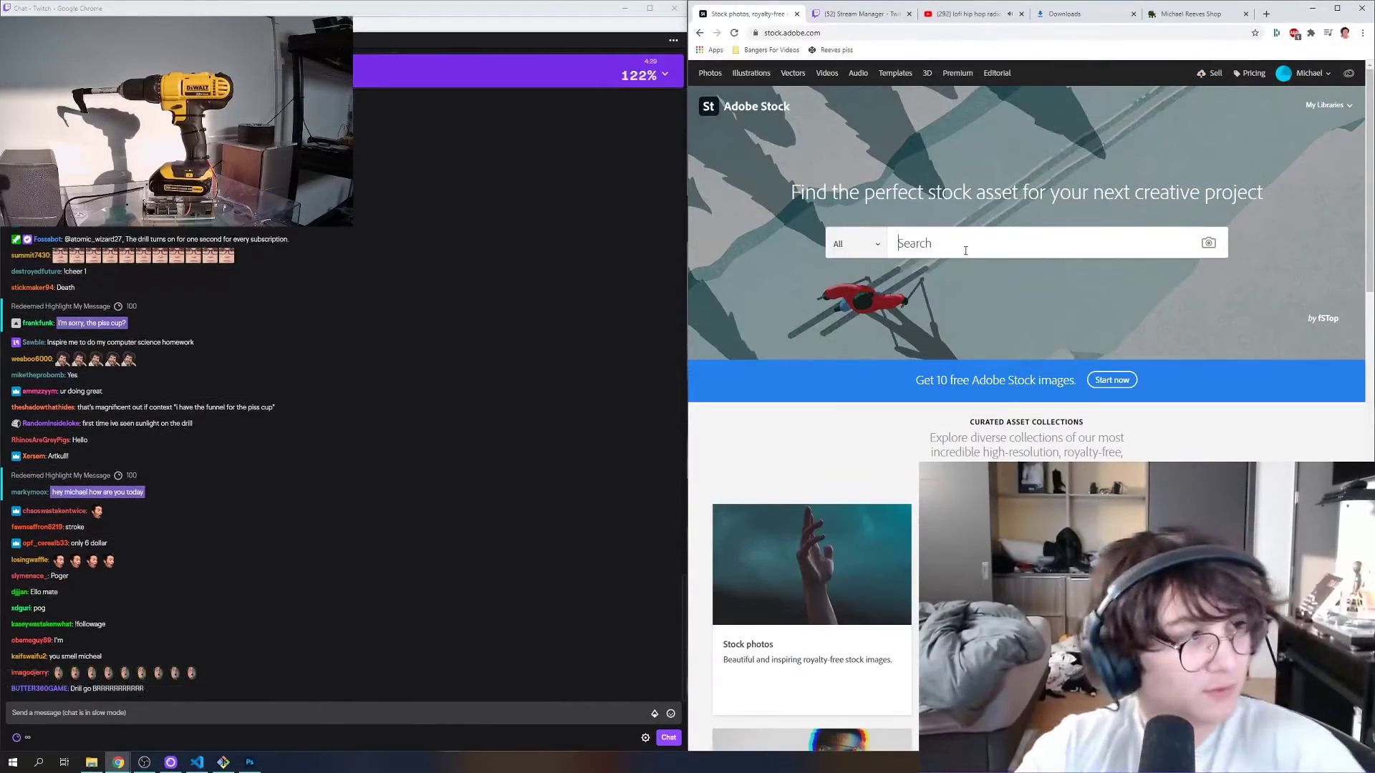
{"action": "left_click", "coordinate": [965, 245]}
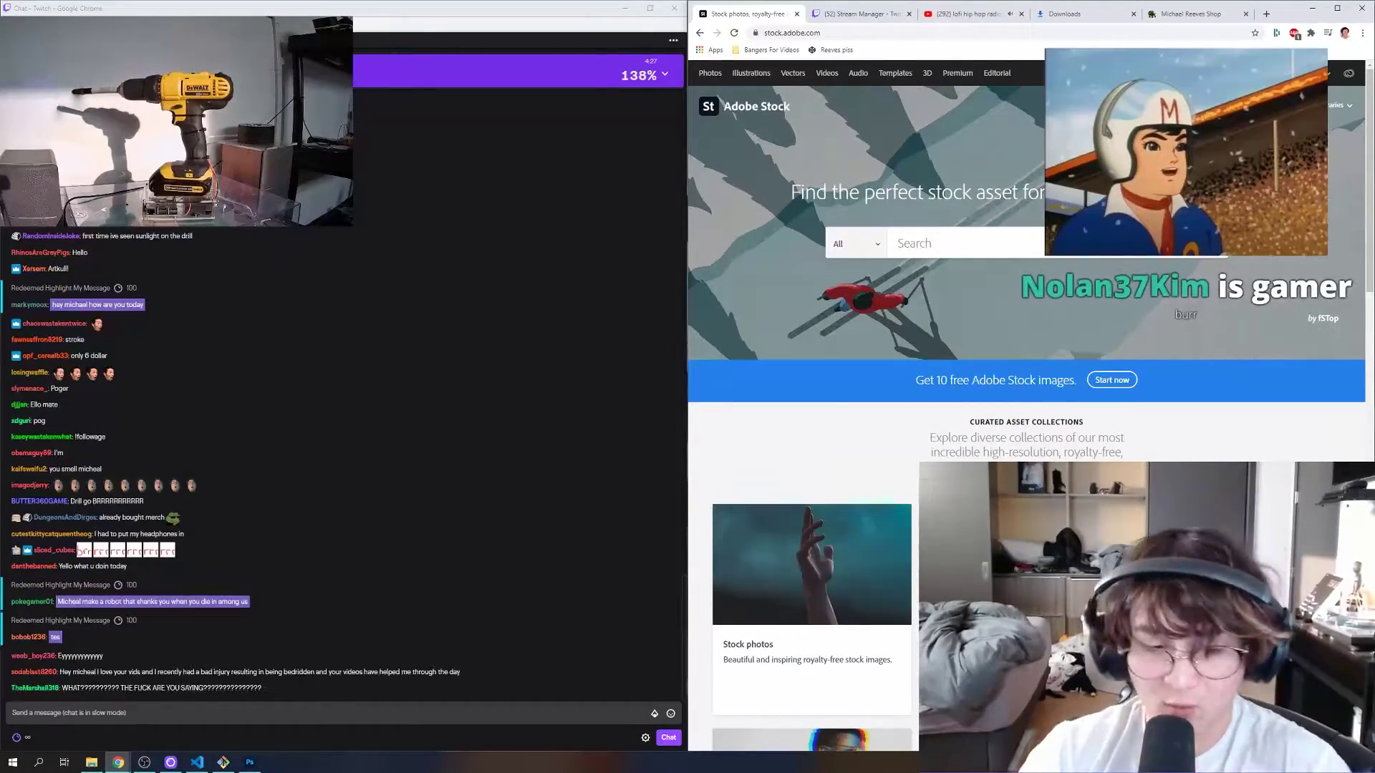
{"action": "left_click", "coordinate": [966, 243]}
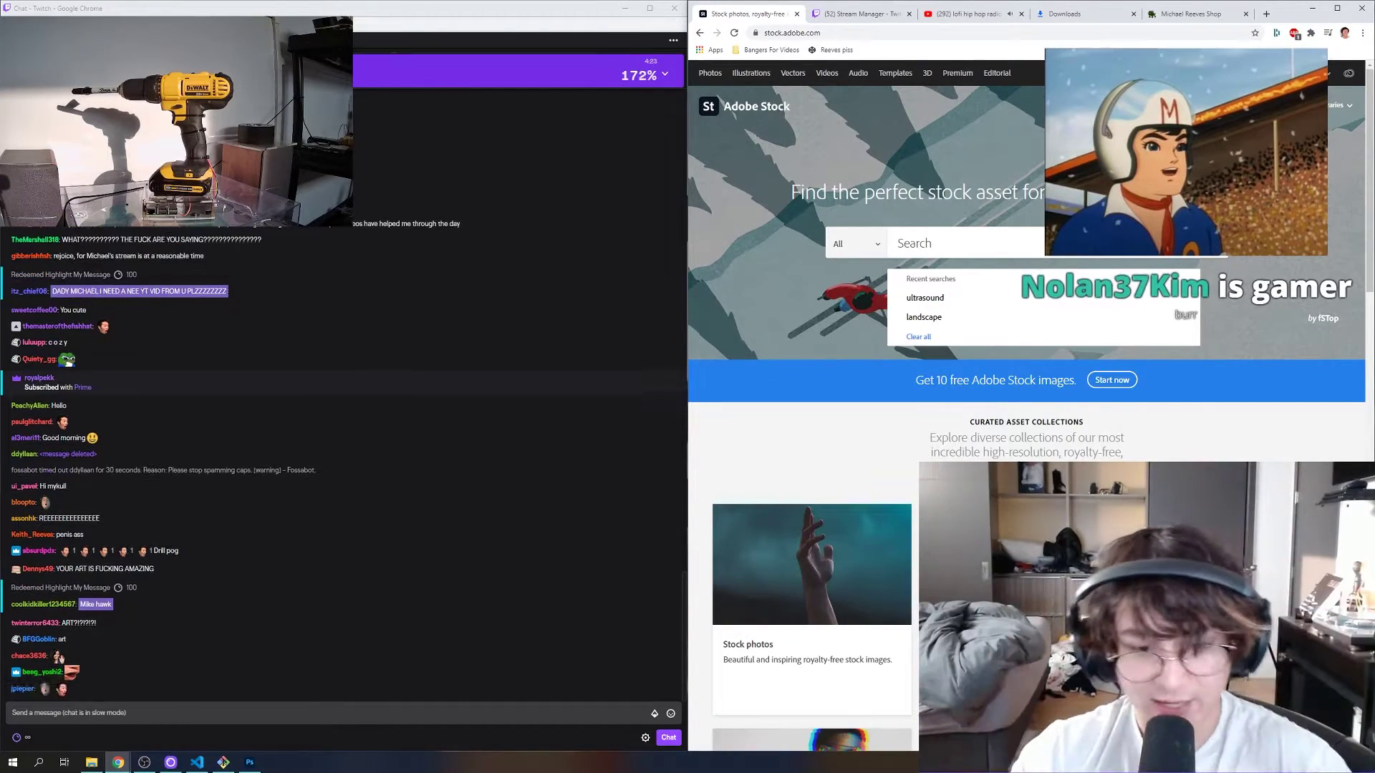
{"action": "type", "text": "ultrasound"}
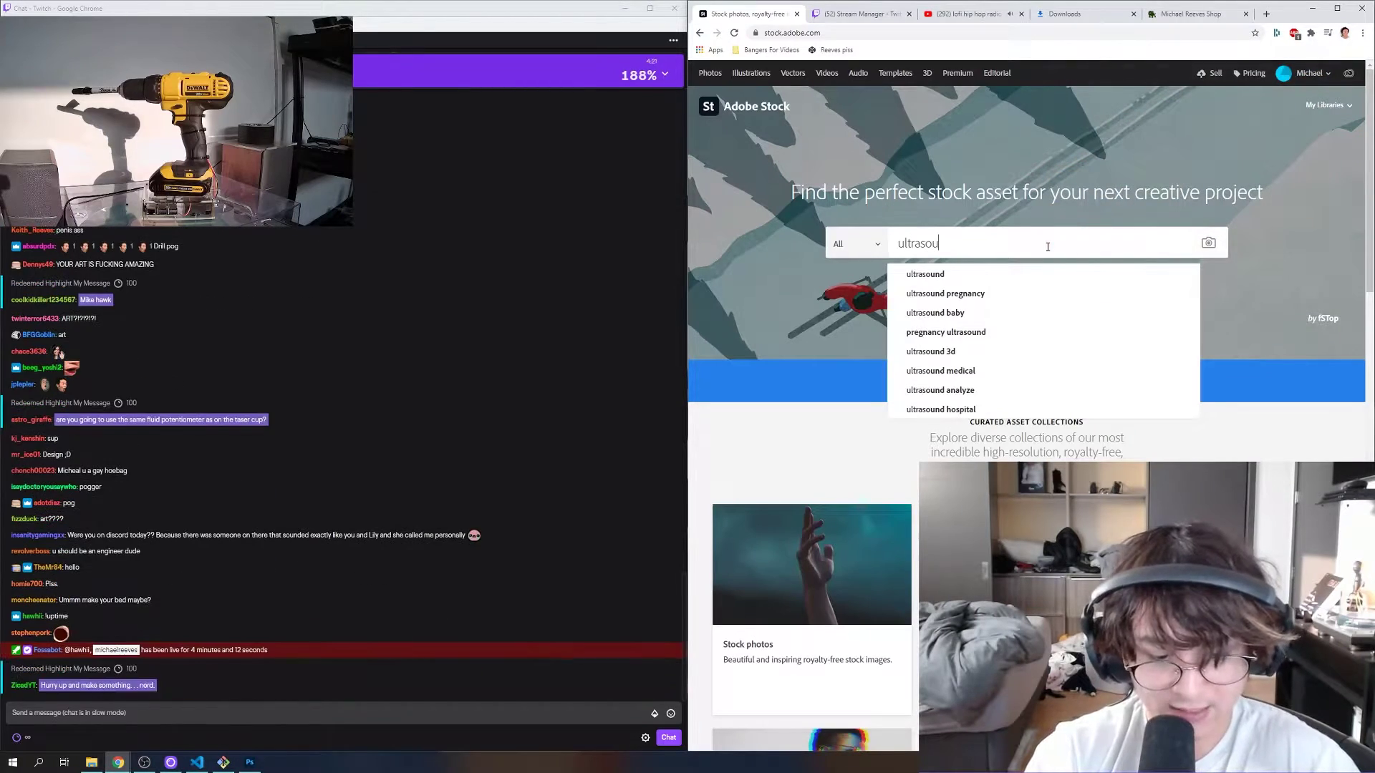
{"action": "key", "text": "Return"}
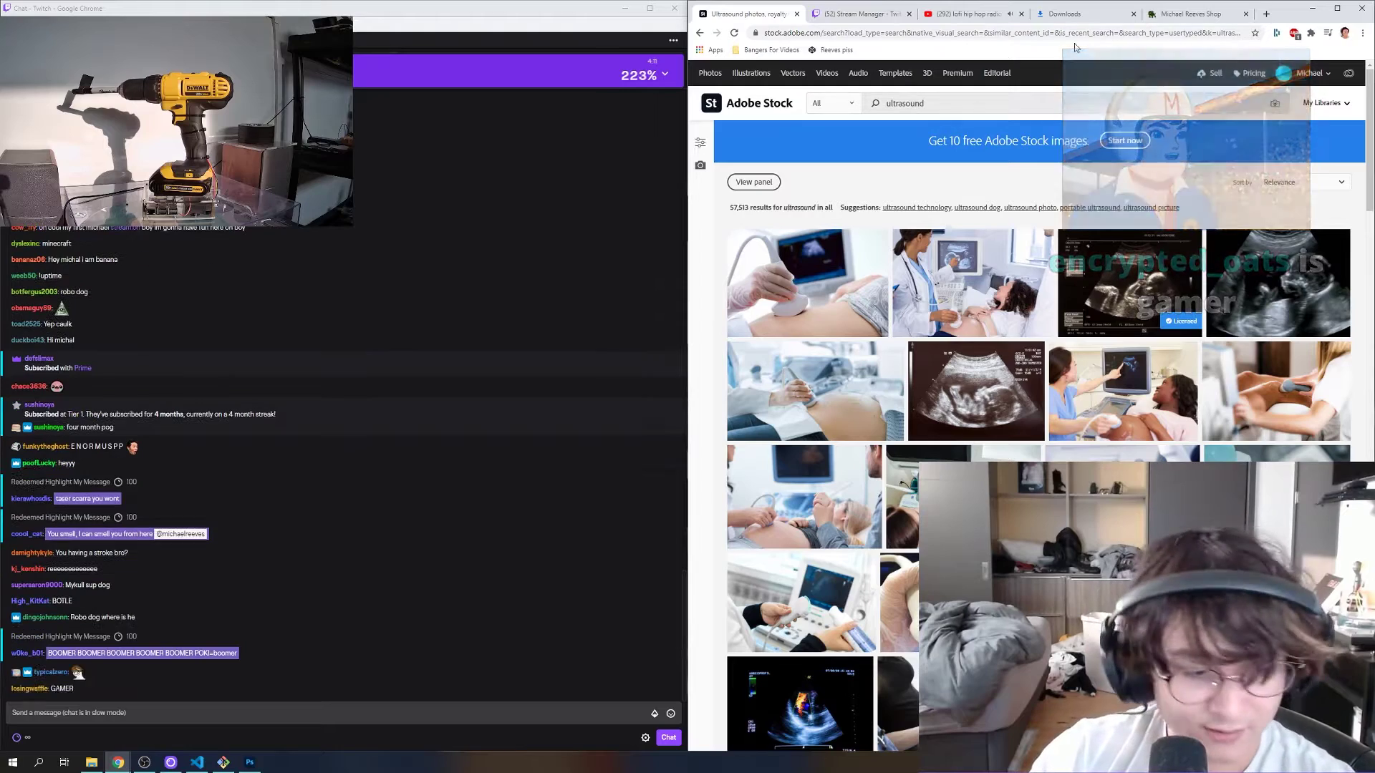
{"action": "left_click", "coordinate": [1155, 294]}
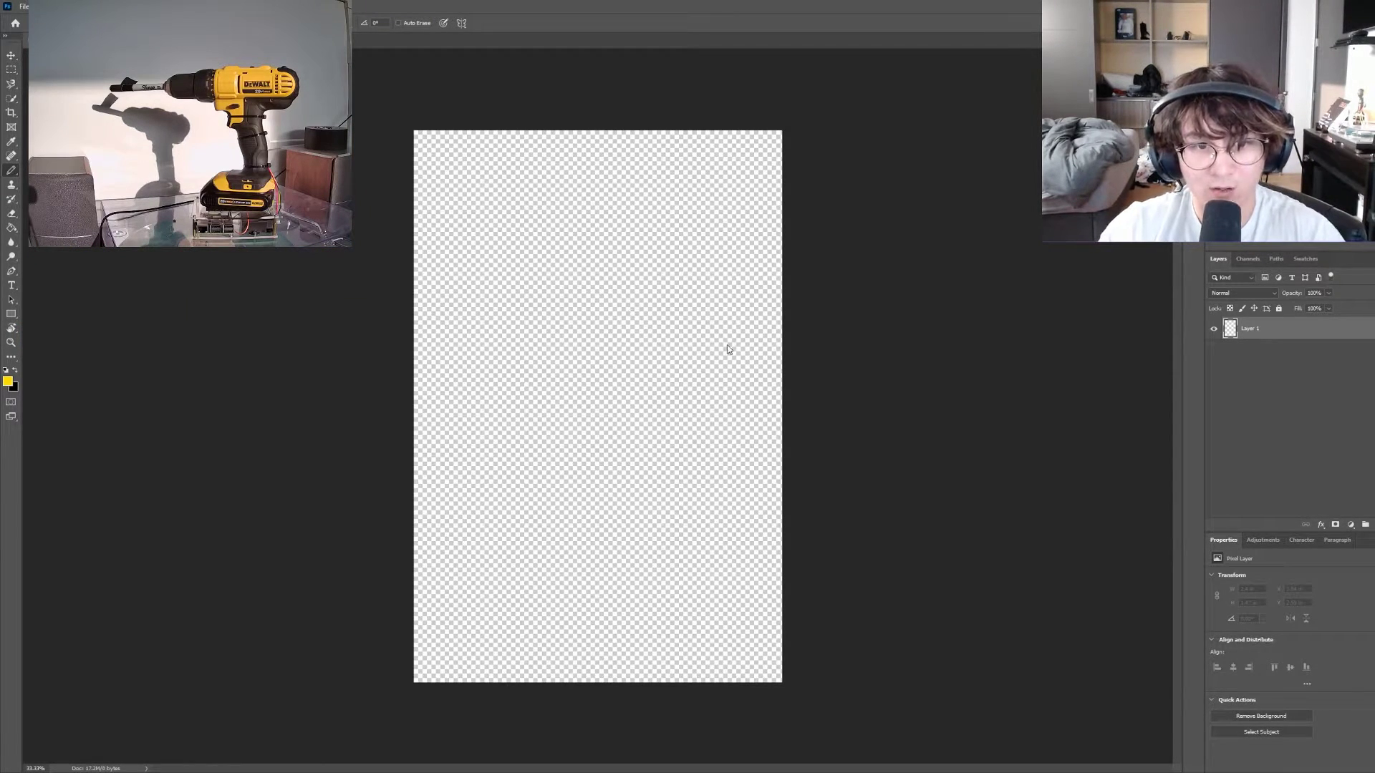
Place the licensed ultrasound scan in the Photoshop document, fitted to the full canvas width along the canvas's upper edge
{"action": "left_click_drag", "start_coordinate": [722, 391], "coordinate": [724, 259]}
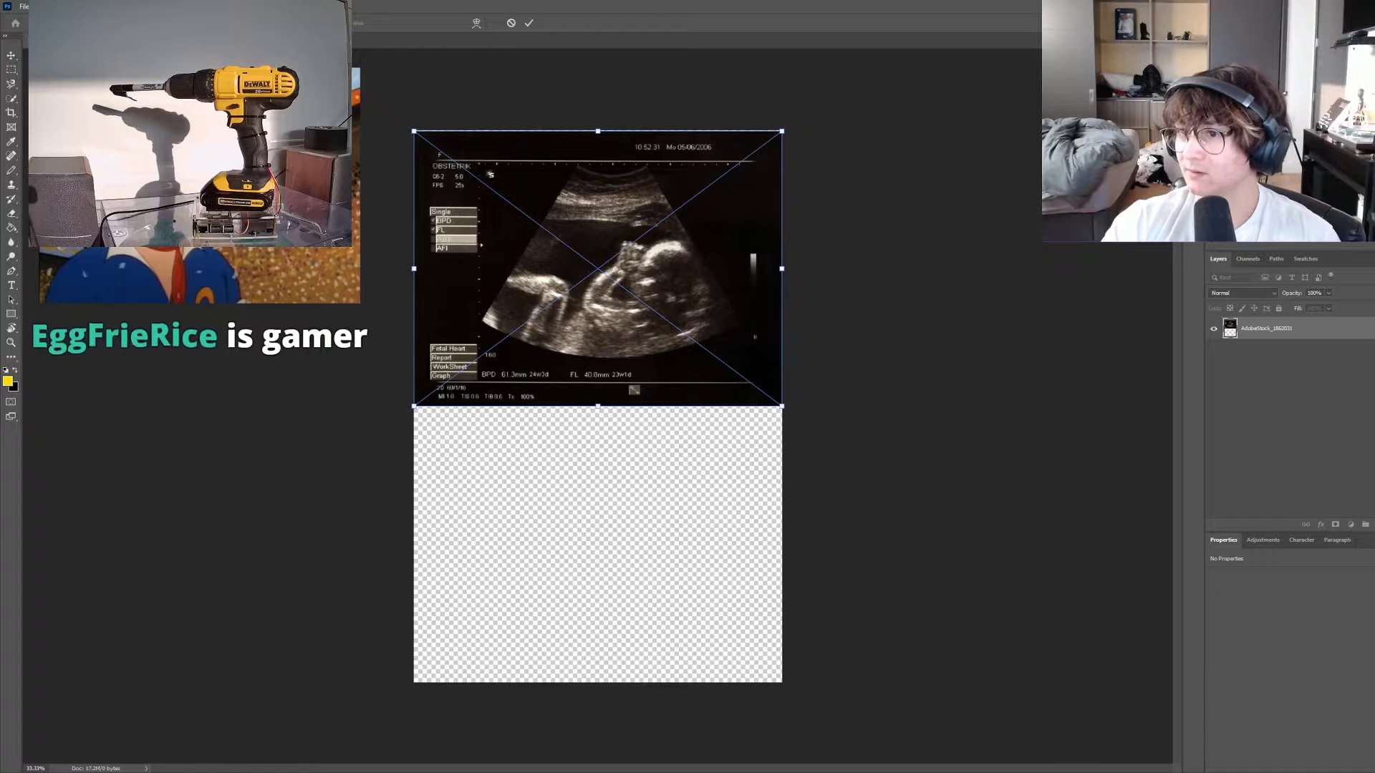
{"action": "mouse_move", "coordinate": [707, 299]}
{"action": "left_mouse_down"}
{"action": "mouse_move", "coordinate": [707, 348]}
{"action": "mouse_move", "coordinate": [707, 316]}
{"action": "left_mouse_up"}
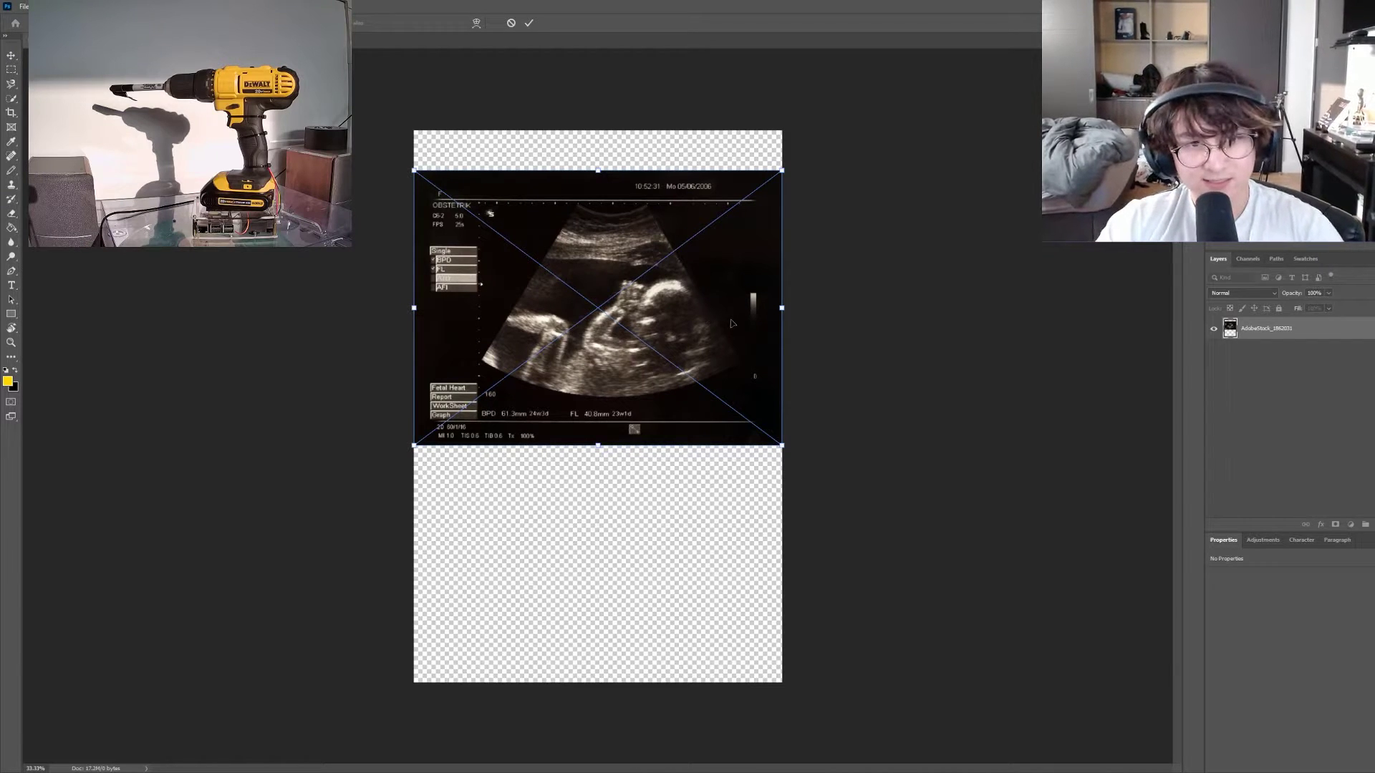
{"action": "left_click_drag", "start_coordinate": [782, 445], "coordinate": [817, 478]}
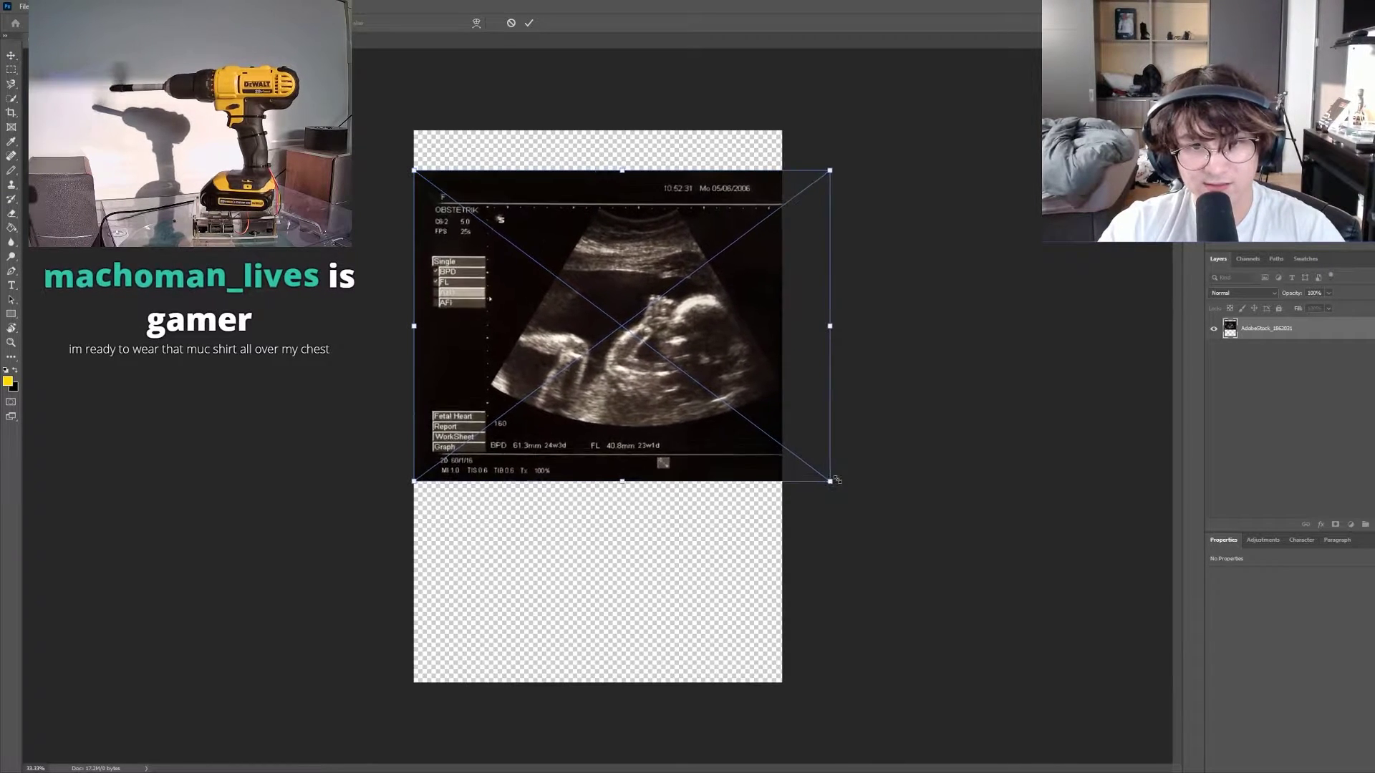
{"action": "left_click_drag", "start_coordinate": [784, 394], "coordinate": [742, 408]}
{"action": "left_click_drag", "start_coordinate": [769, 479], "coordinate": [829, 528]}
{"action": "key", "text": "ctrl+z"}
{"action": "left_click_drag", "start_coordinate": [770, 480], "coordinate": [783, 410]}
{"action": "mouse_move", "coordinate": [783, 327]}
{"action": "left_mouse_down"}
{"action": "mouse_move", "coordinate": [777, 353]}
{"action": "mouse_move", "coordinate": [775, 328]}
{"action": "left_mouse_up"}
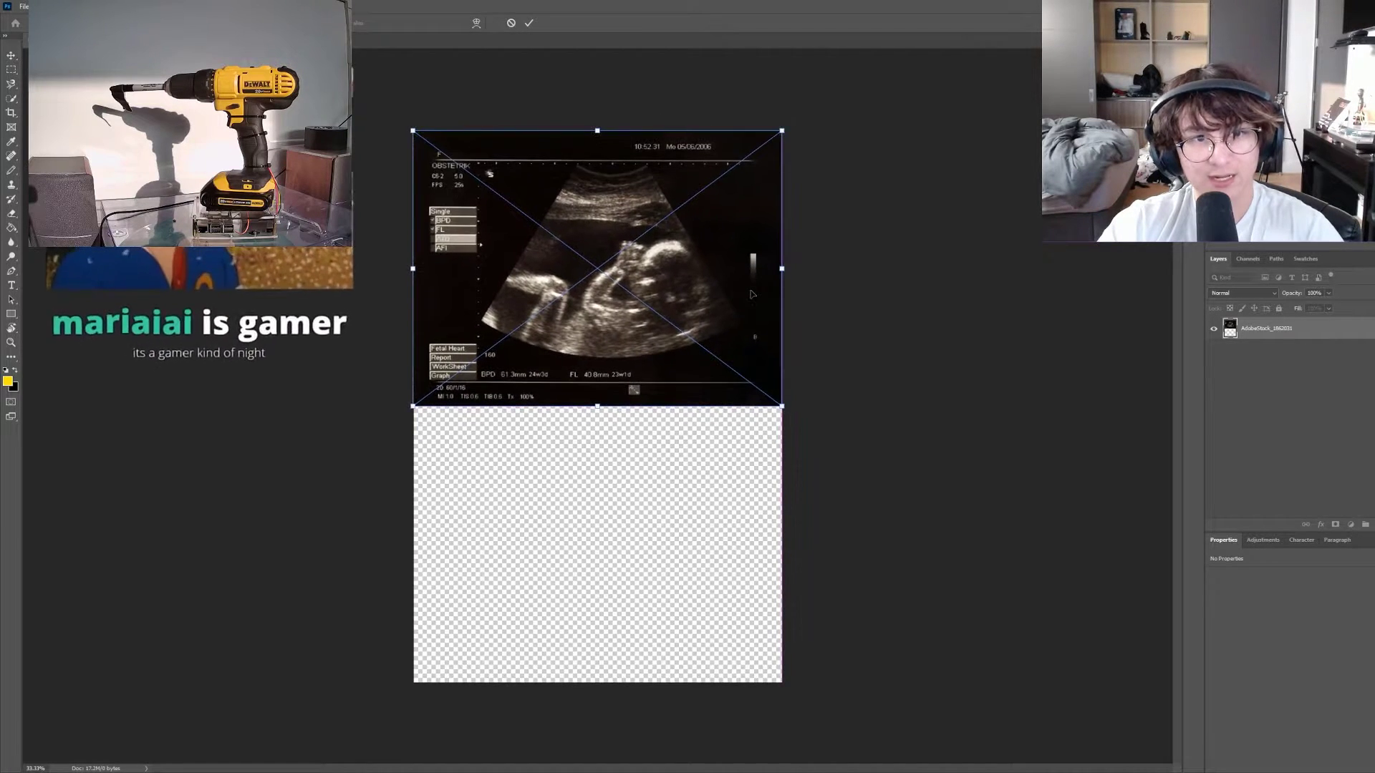
{"action": "key", "text": "Return"}
Add a new layer filled with solid black and put it beneath the ultrasound image layer
{"action": "key", "text": "b"}
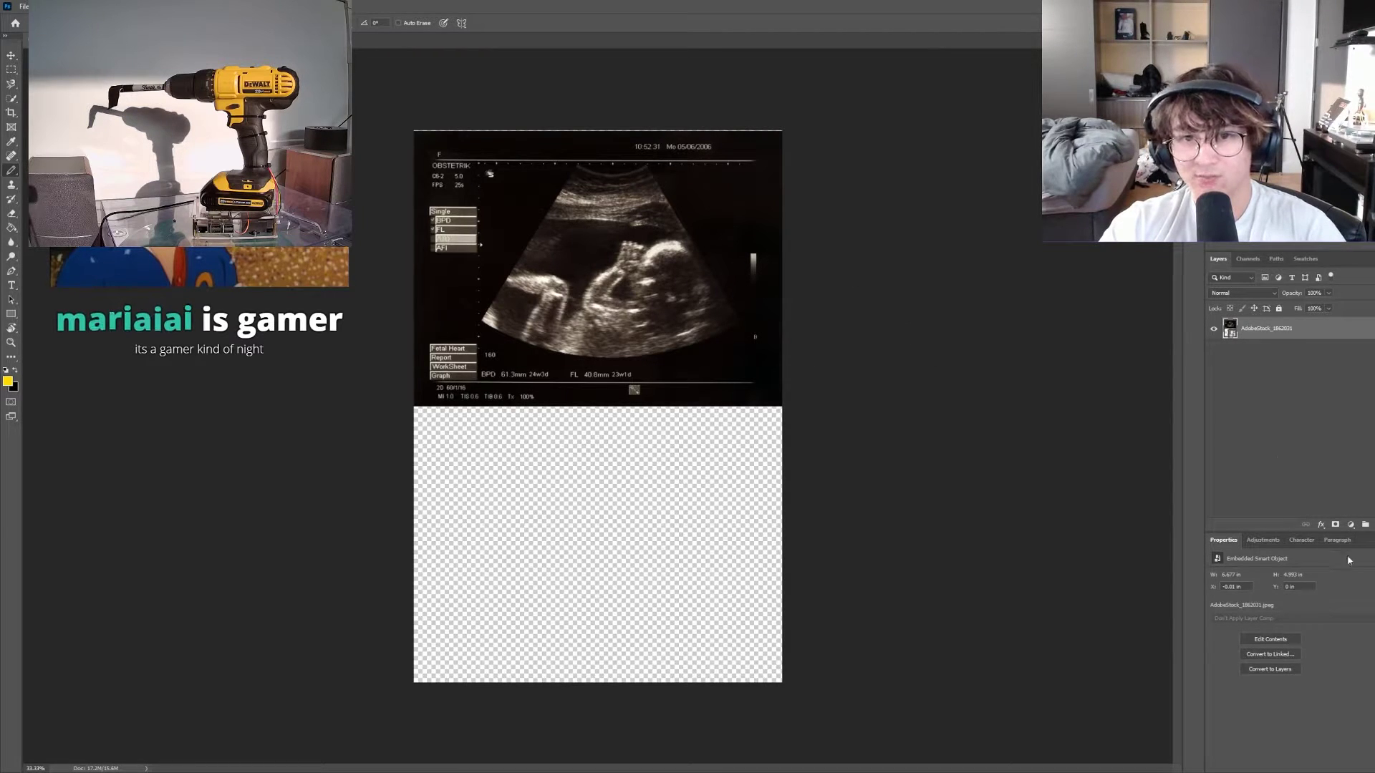
{"action": "key", "text": "ctrl+shift+alt+n"}
{"action": "key", "text": "d"}
{"action": "key", "text": "g"}
{"action": "left_click", "coordinate": [579, 540]}
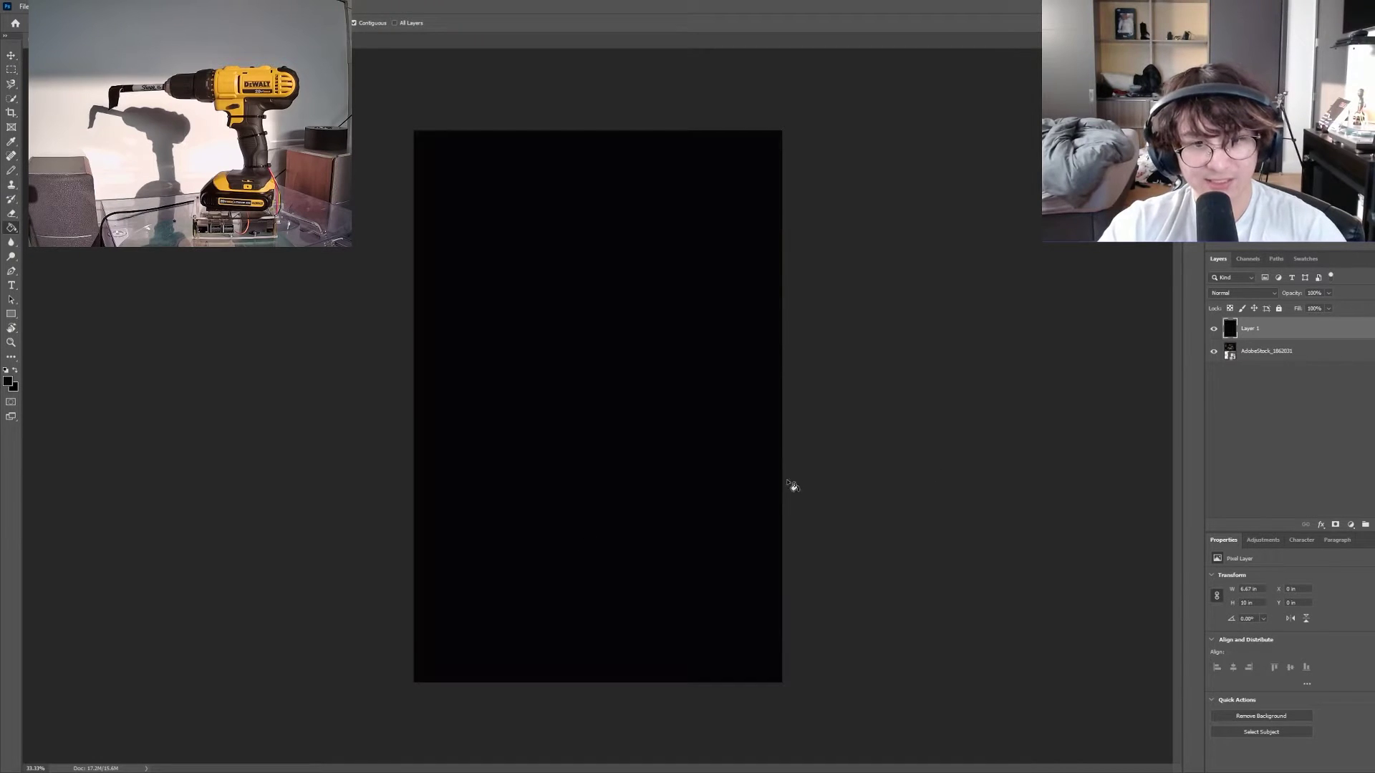
{"action": "left_click_drag", "start_coordinate": [1305, 334], "coordinate": [1296, 362]}
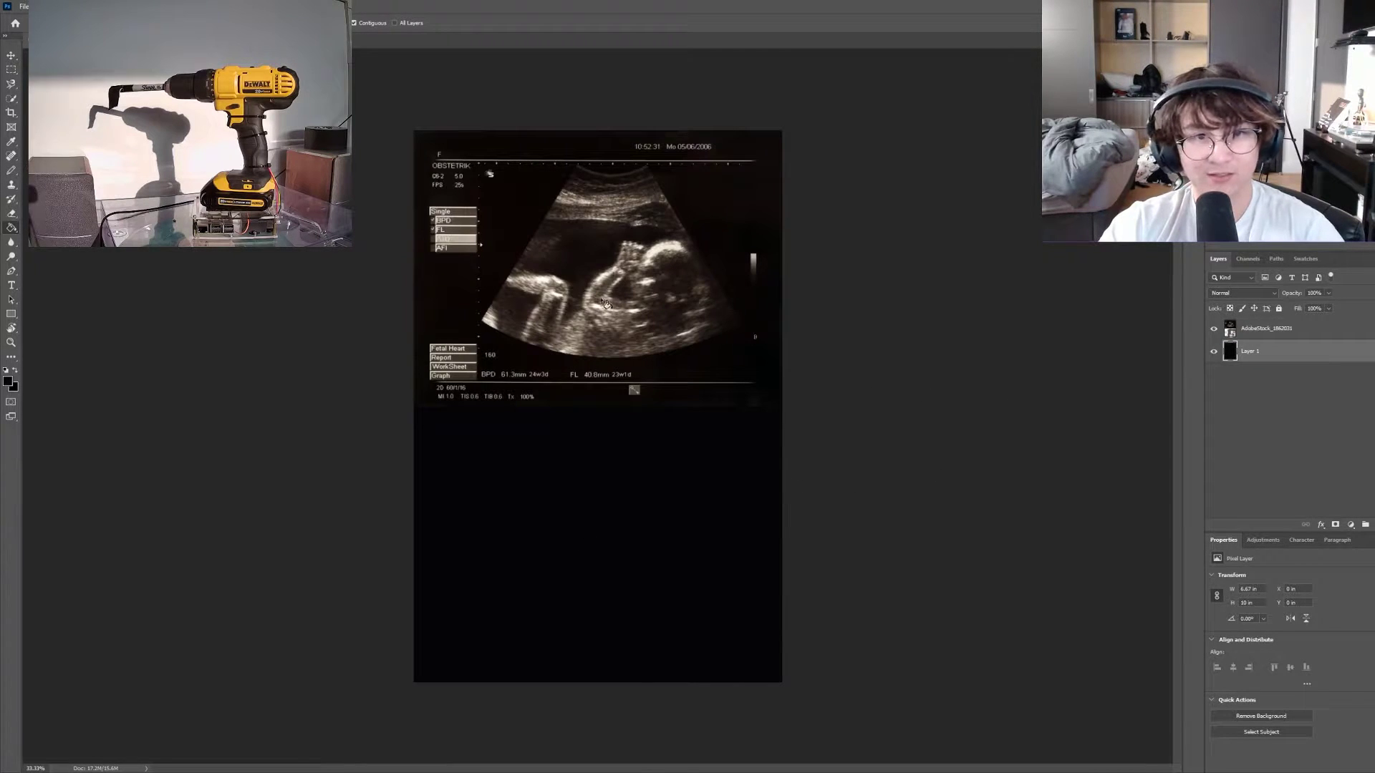
Move the ultrasound image down to about 1.22 in from the canvas's upper edge
{"action": "left_click_drag", "start_coordinate": [596, 302], "coordinate": [551, 328]}
{"action": "left_click", "coordinate": [865, 300]}
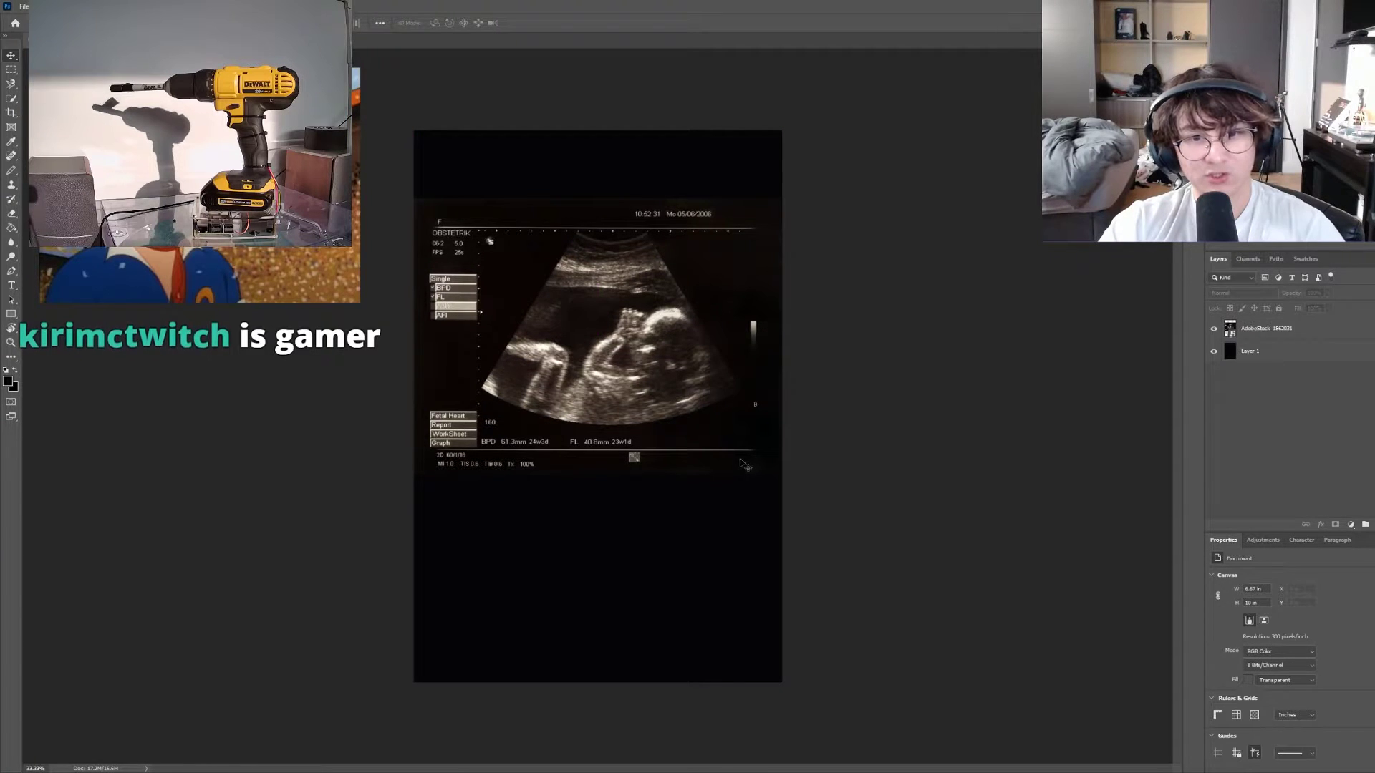
Refill the black background layer with a near-black colour sampled from the ultrasound image so the two blend
{"action": "key", "text": "b"}
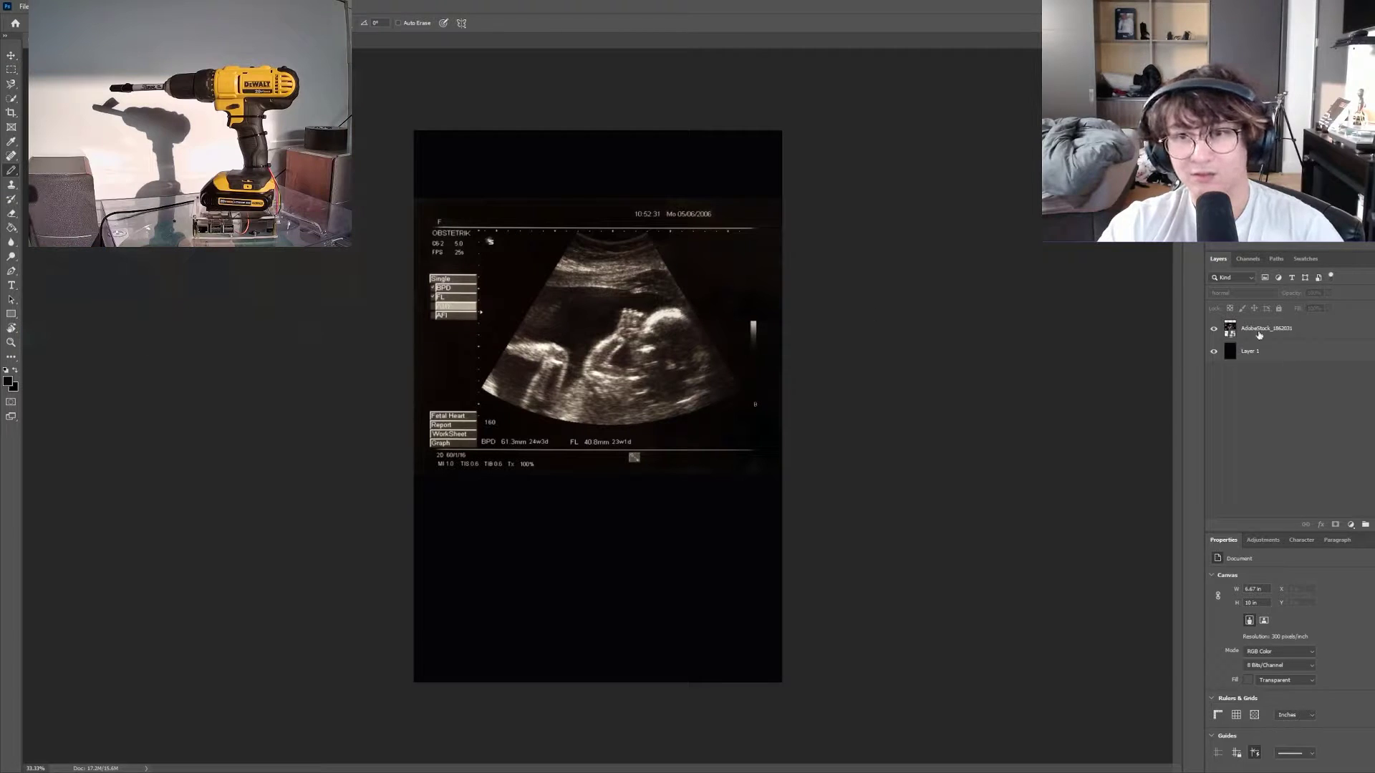
{"action": "left_click", "coordinate": [1272, 350]}
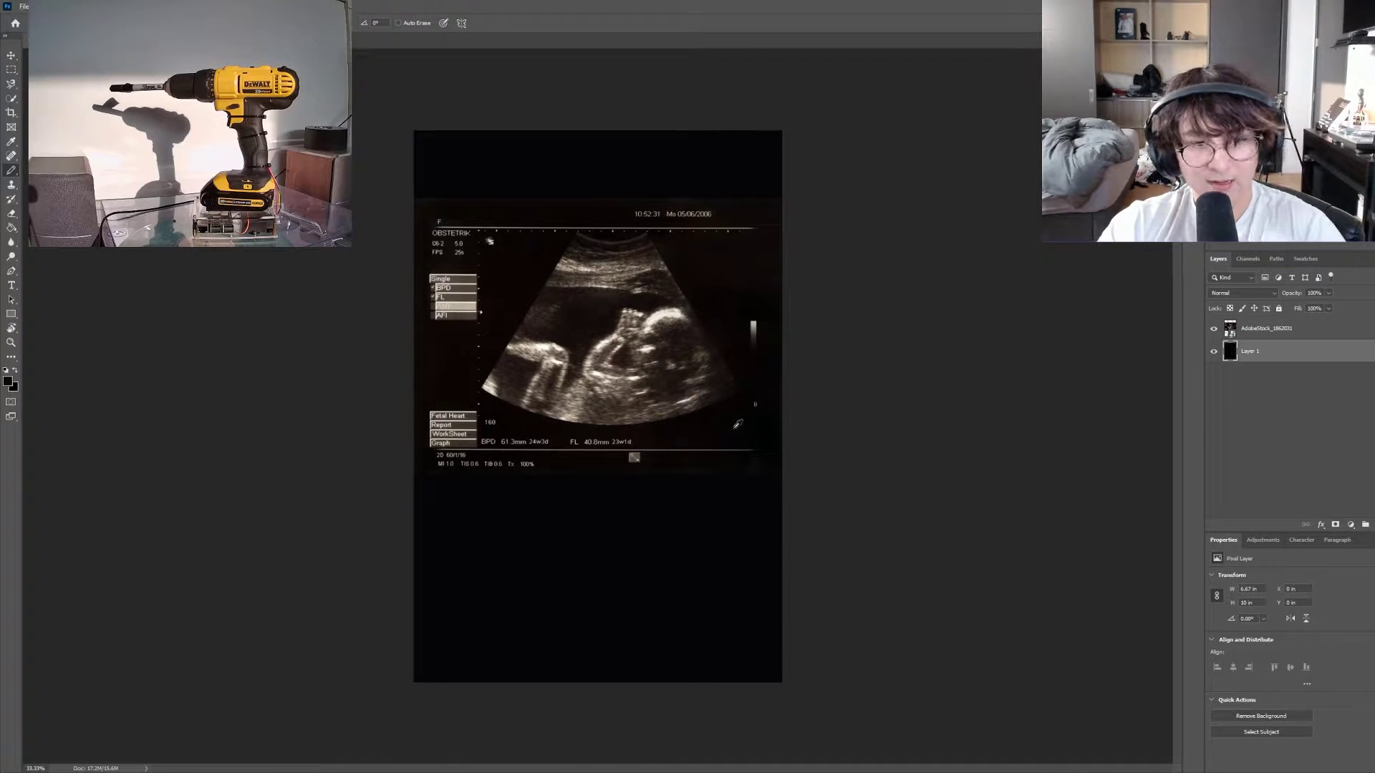
{"action": "key", "text": "g"}
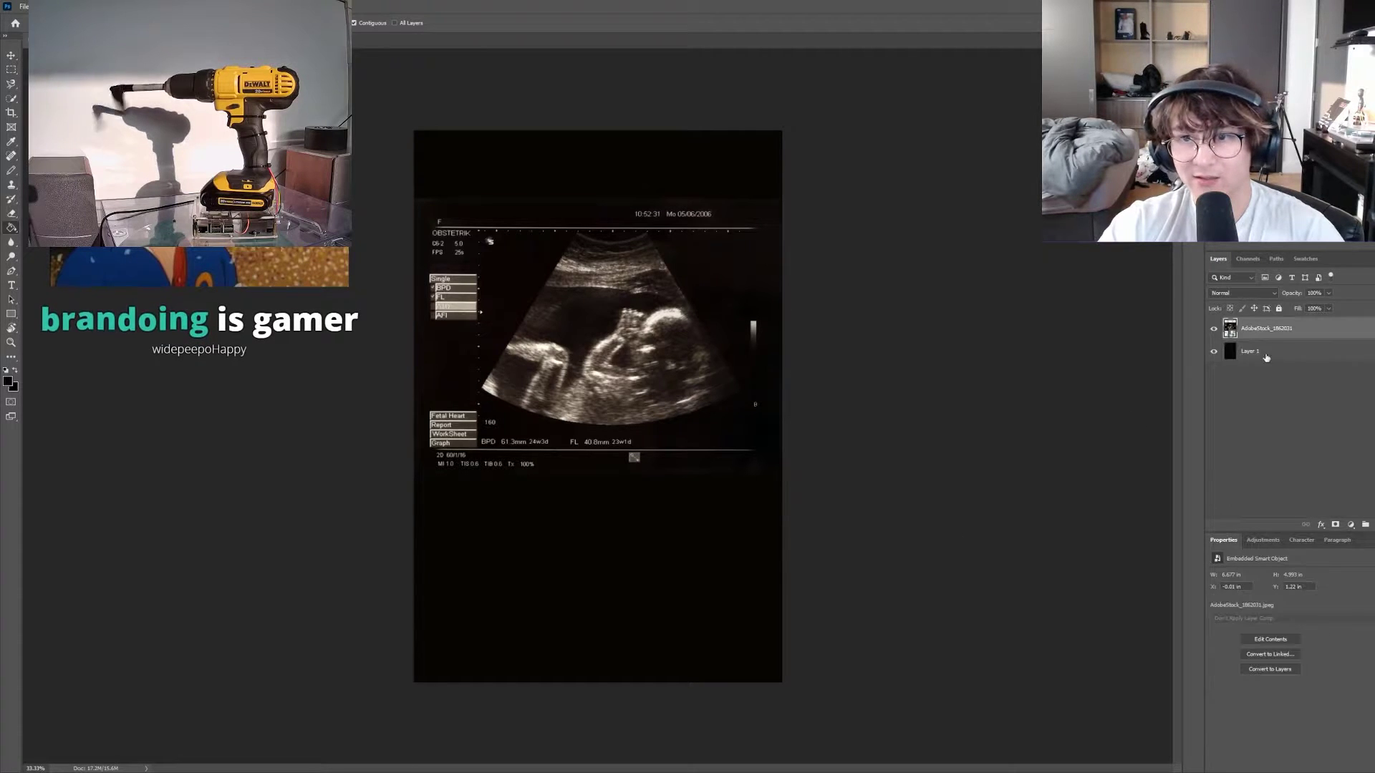
{"action": "left_click", "coordinate": [1214, 351]}
{"action": "left_click", "coordinate": [1214, 351]}
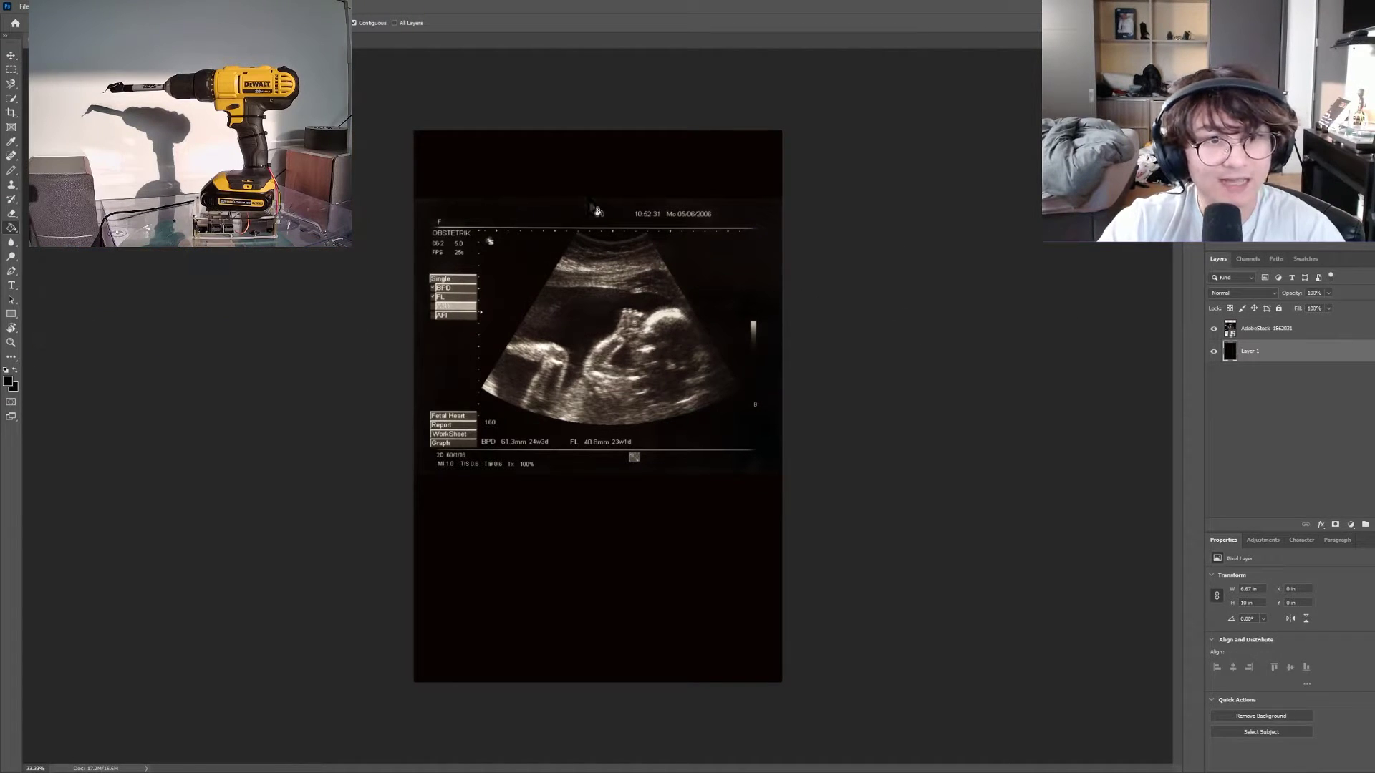
{"action": "key", "text": "b"}
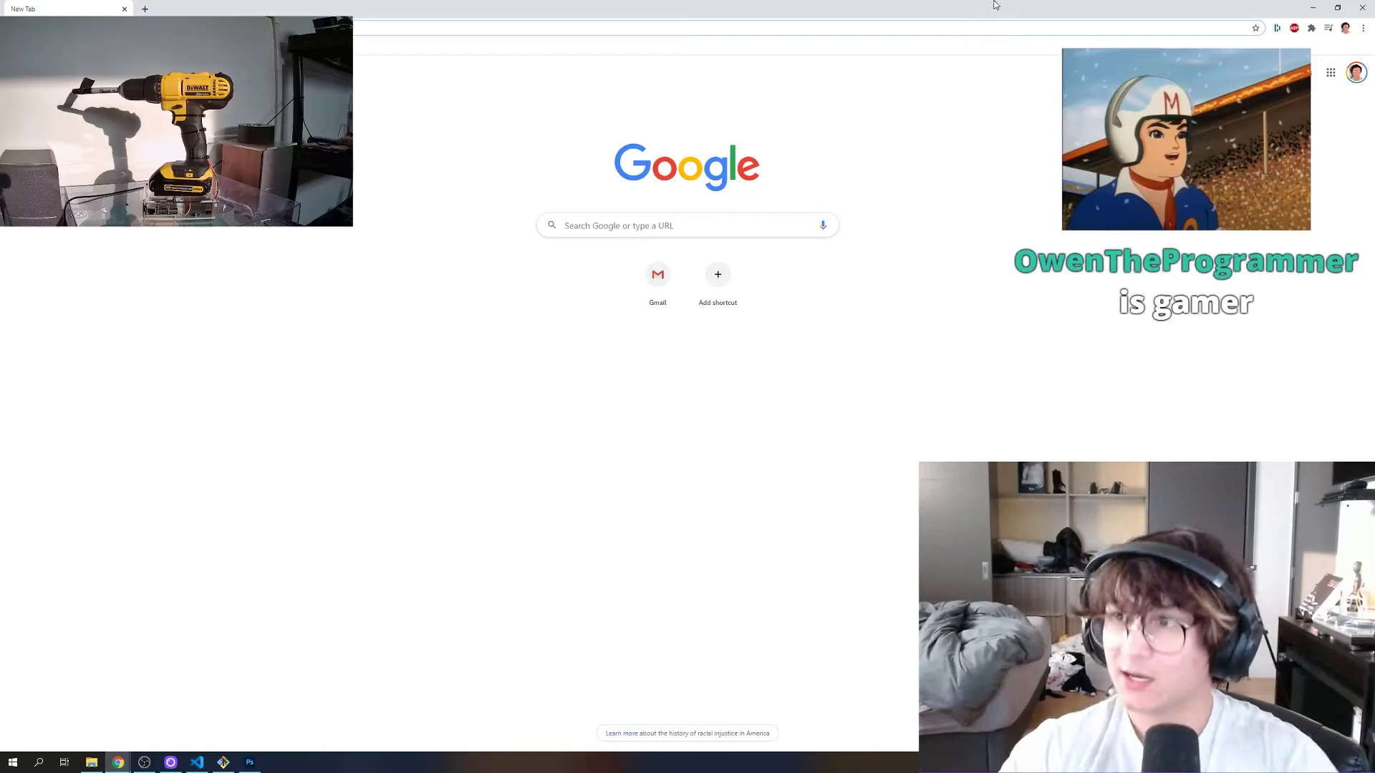
Switch to the browser, open the English to katakana converter and convert the title word to katakana
{"action": "left_click", "coordinate": [946, 26]}
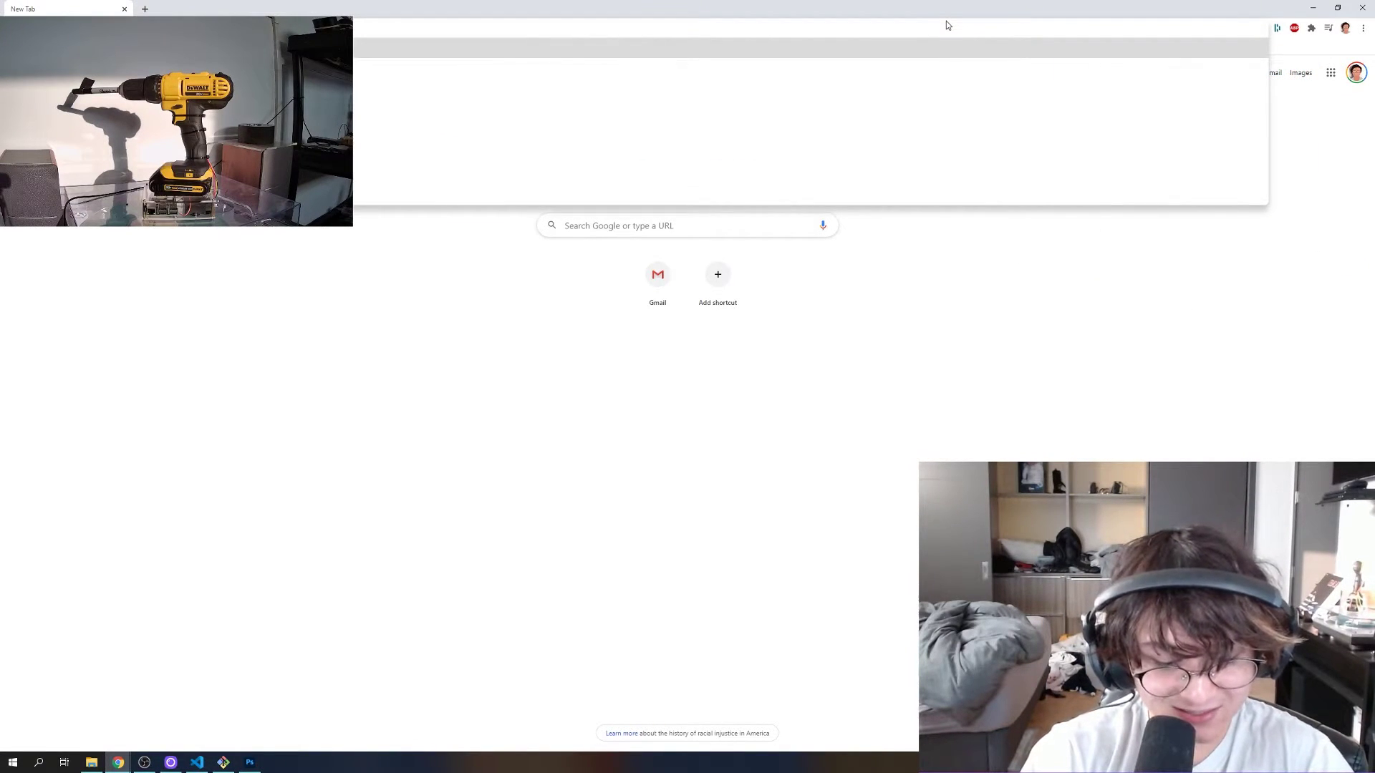
{"action": "key", "text": "Return"}
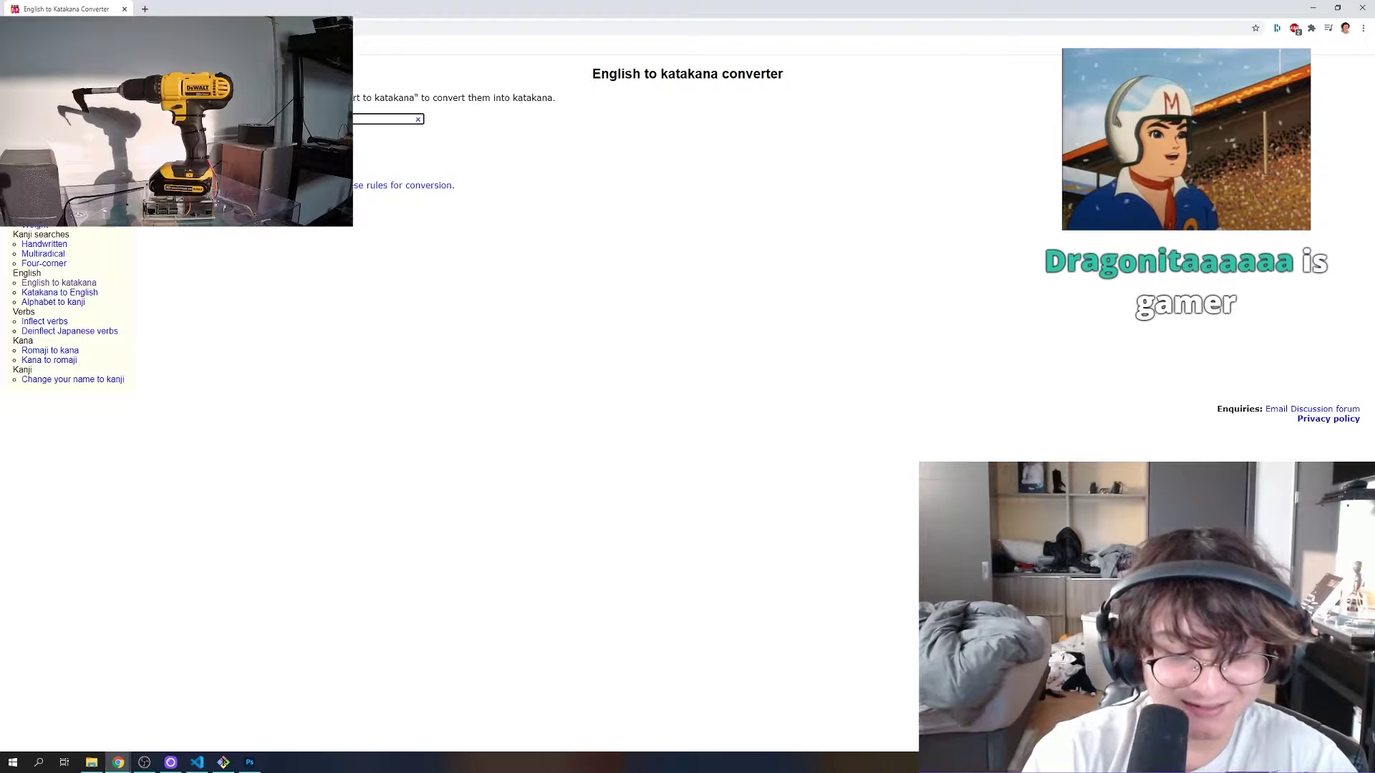
{"action": "key", "text": "Return"}
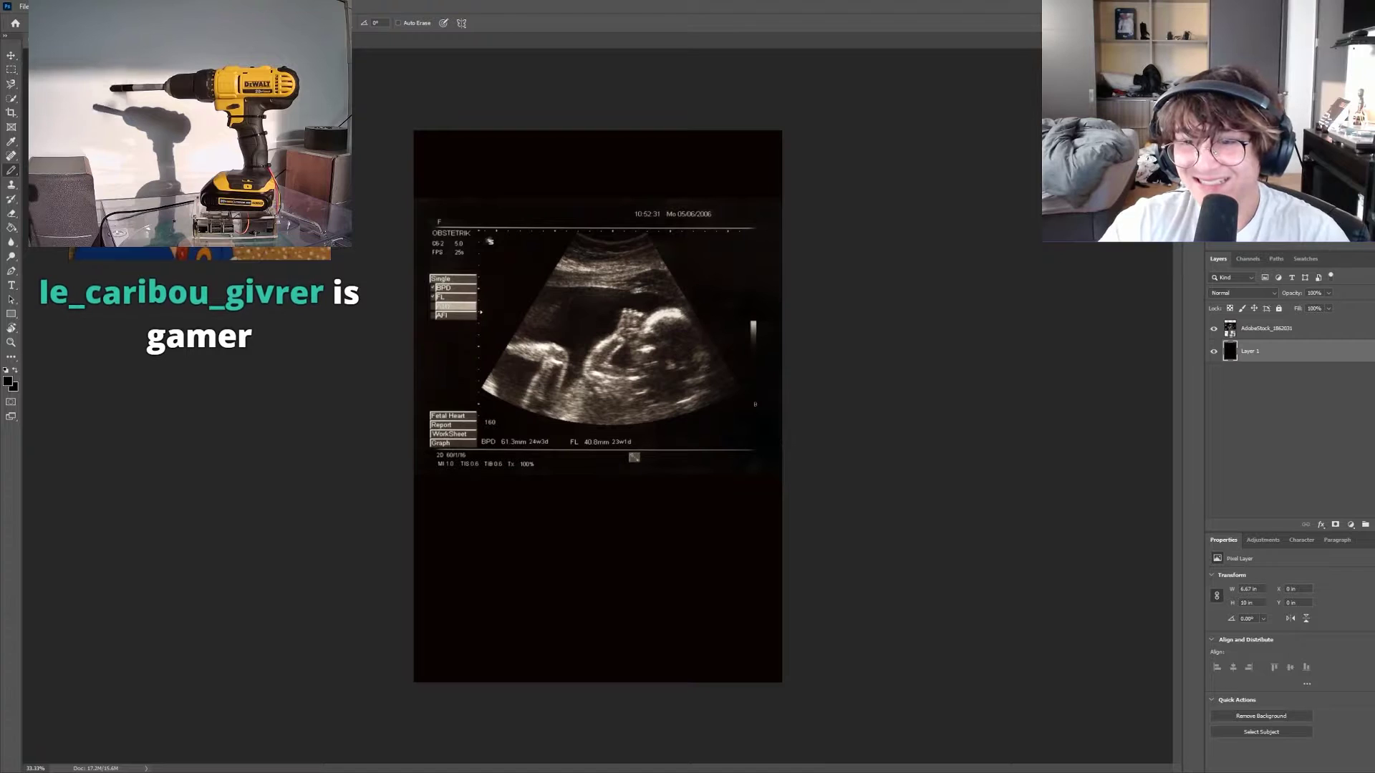
Add a white text layer reading "ジンバーブウェ" in the black area below the ultrasound image
{"action": "left_click", "coordinate": [1287, 328]}
{"action": "key", "text": "ctrl+shift+alt+n"}
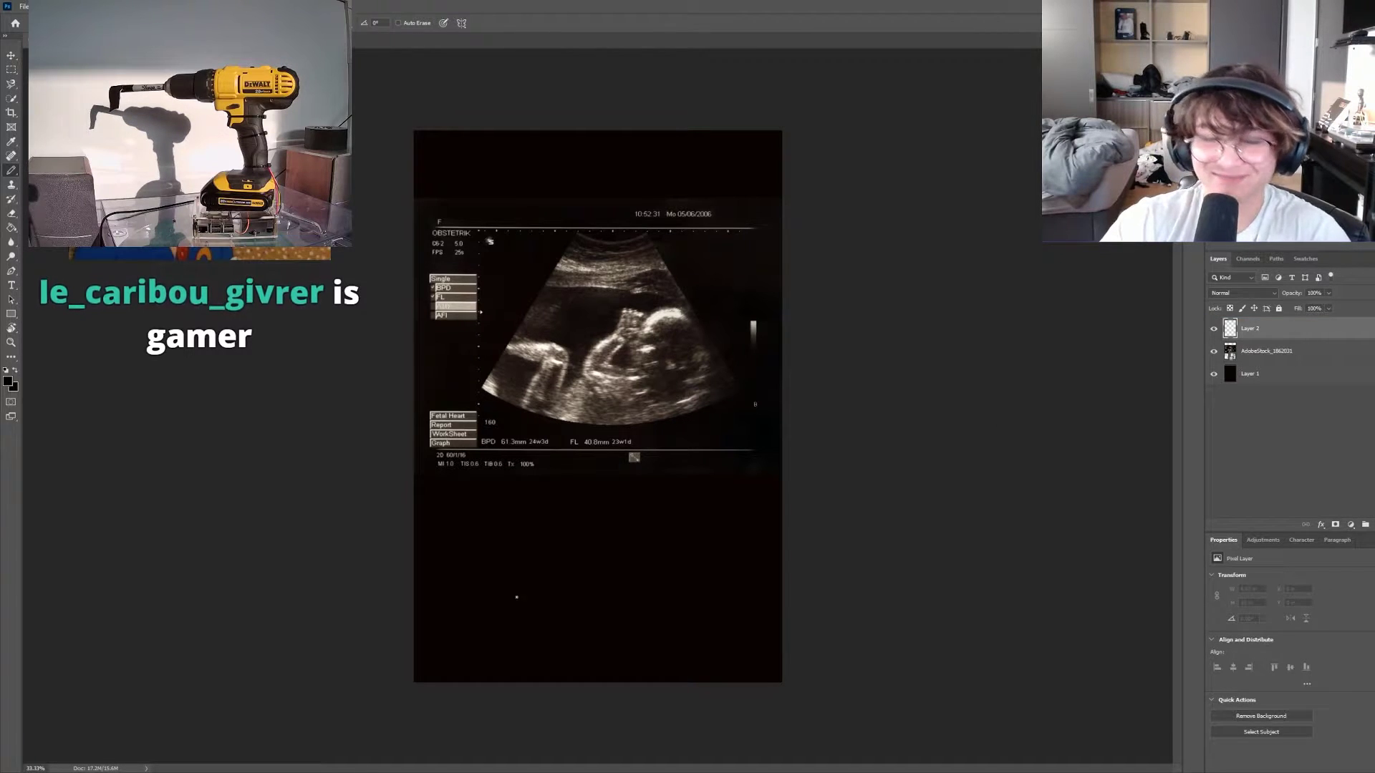
{"action": "left_click", "coordinate": [477, 547]}
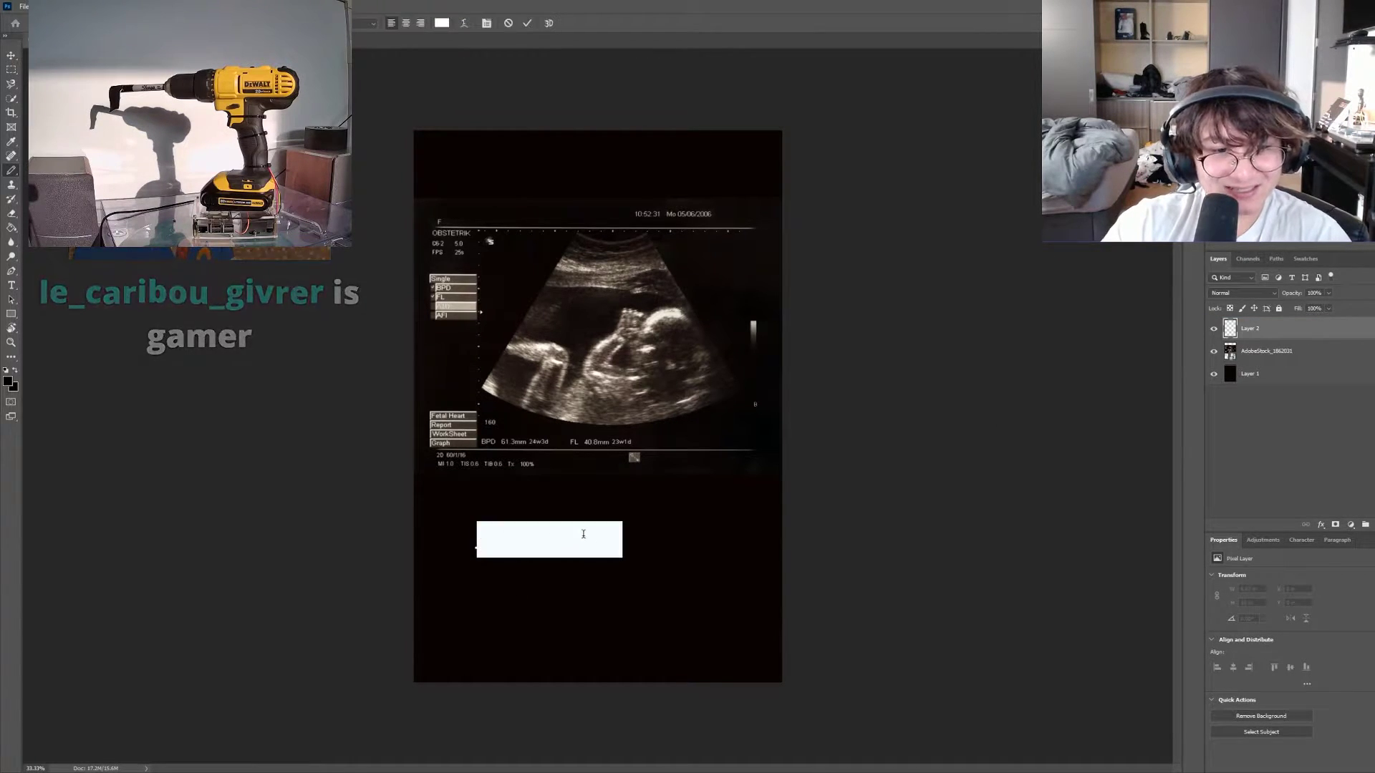
{"action": "type", "text": "ジンバーブウェ"}
Enlarge the whole katakana title to 45 pt
{"action": "key", "text": "ctrl+a"}
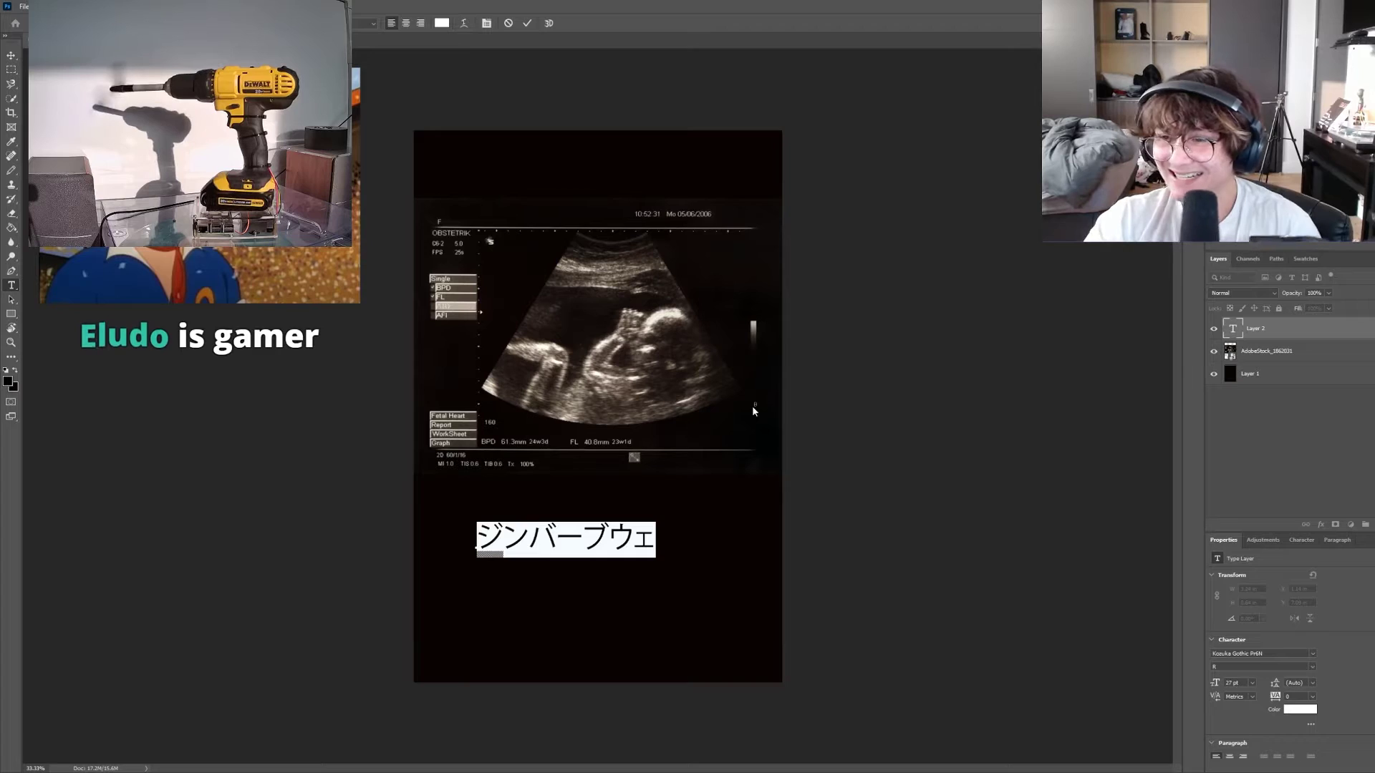
{"action": "left_click", "coordinate": [631, 541]}
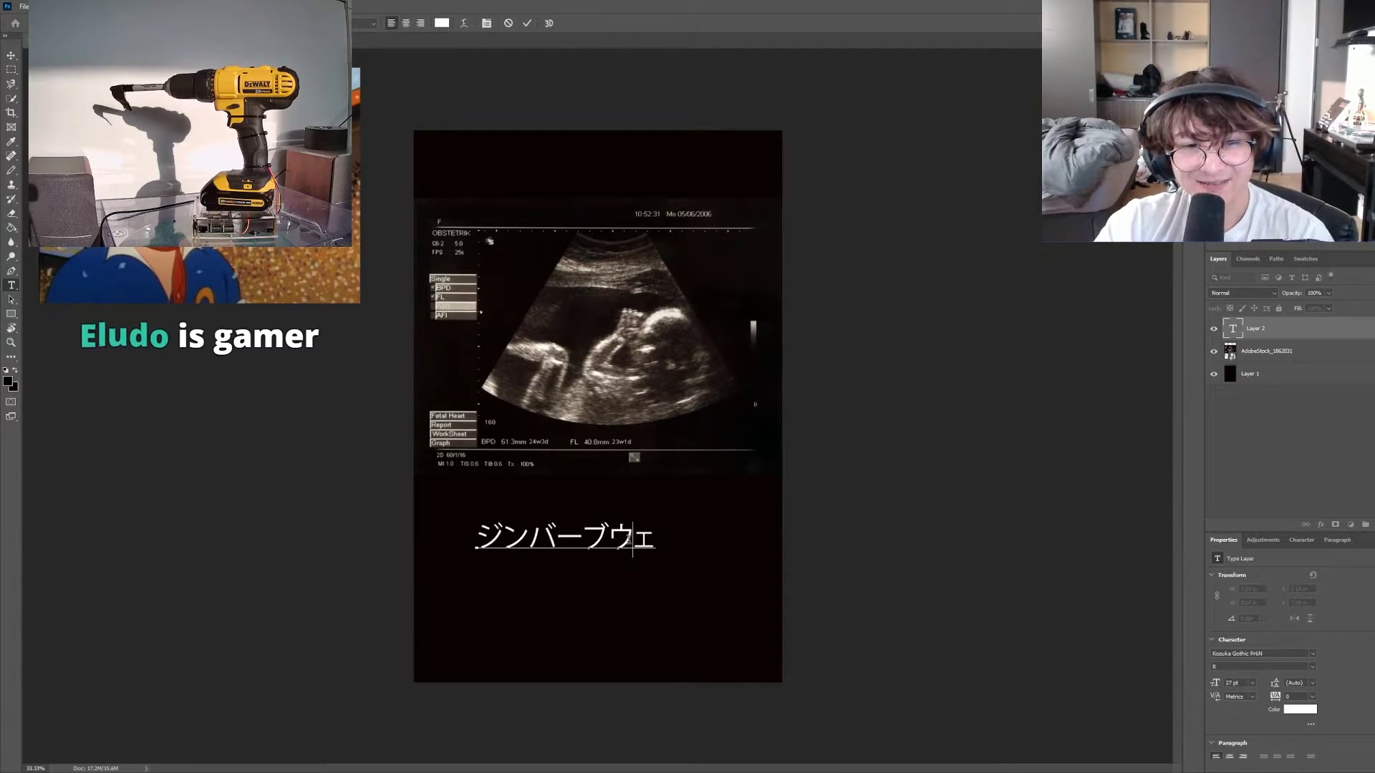
{"action": "key", "text": "ctrl+a"}
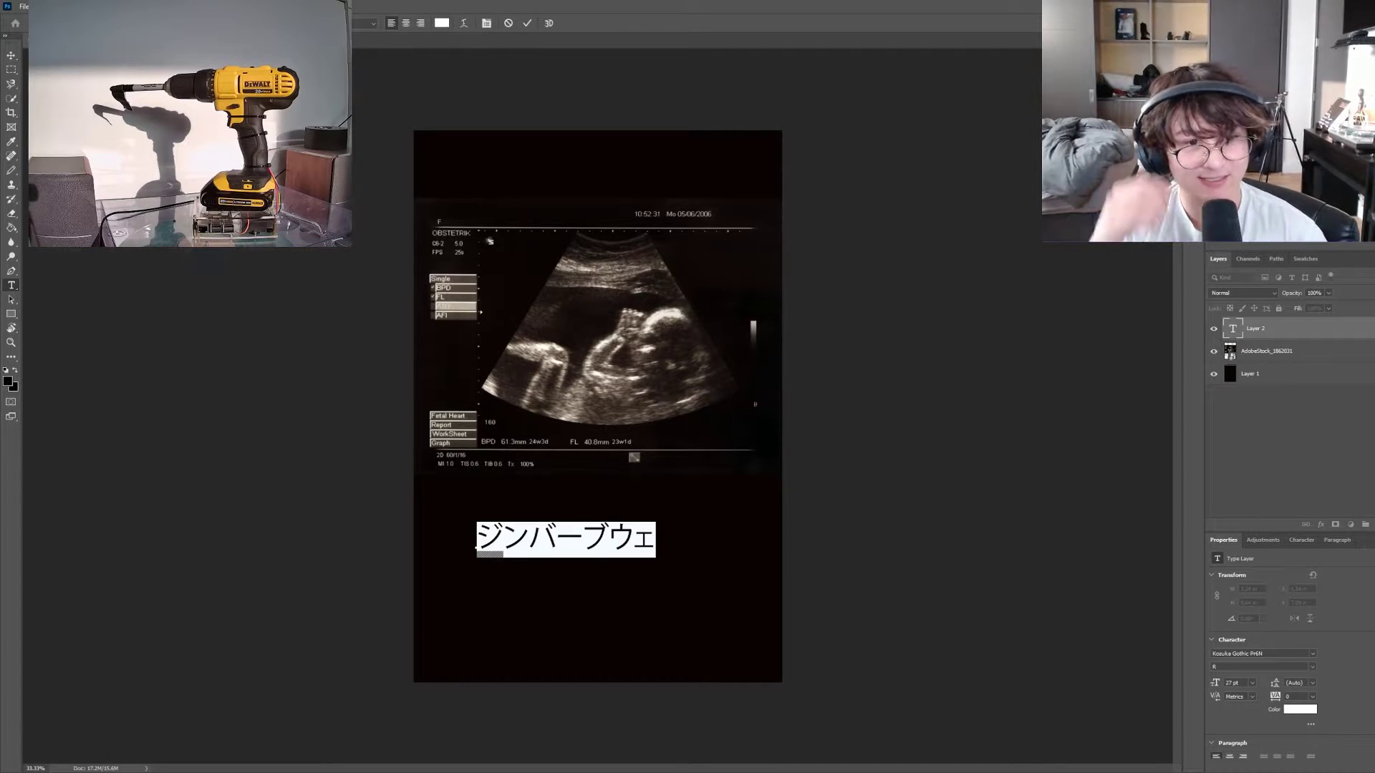
{"action": "left_click_drag", "start_coordinate": [215, 23], "coordinate": [2, 37]}
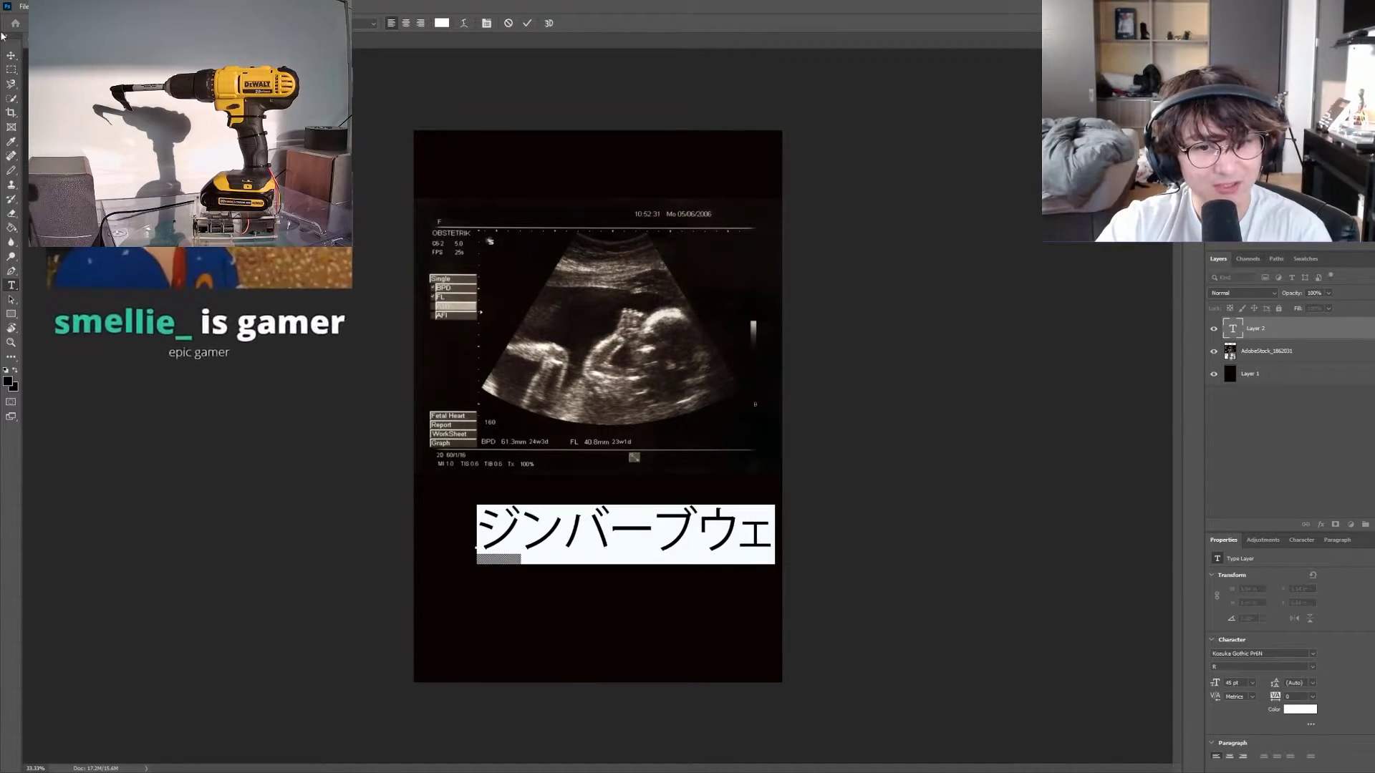
Centre the katakana title horizontally on the canvas, a short distance below the ultrasound image
{"action": "left_click", "coordinate": [11, 55]}
{"action": "left_click_drag", "start_coordinate": [516, 534], "coordinate": [491, 517]}
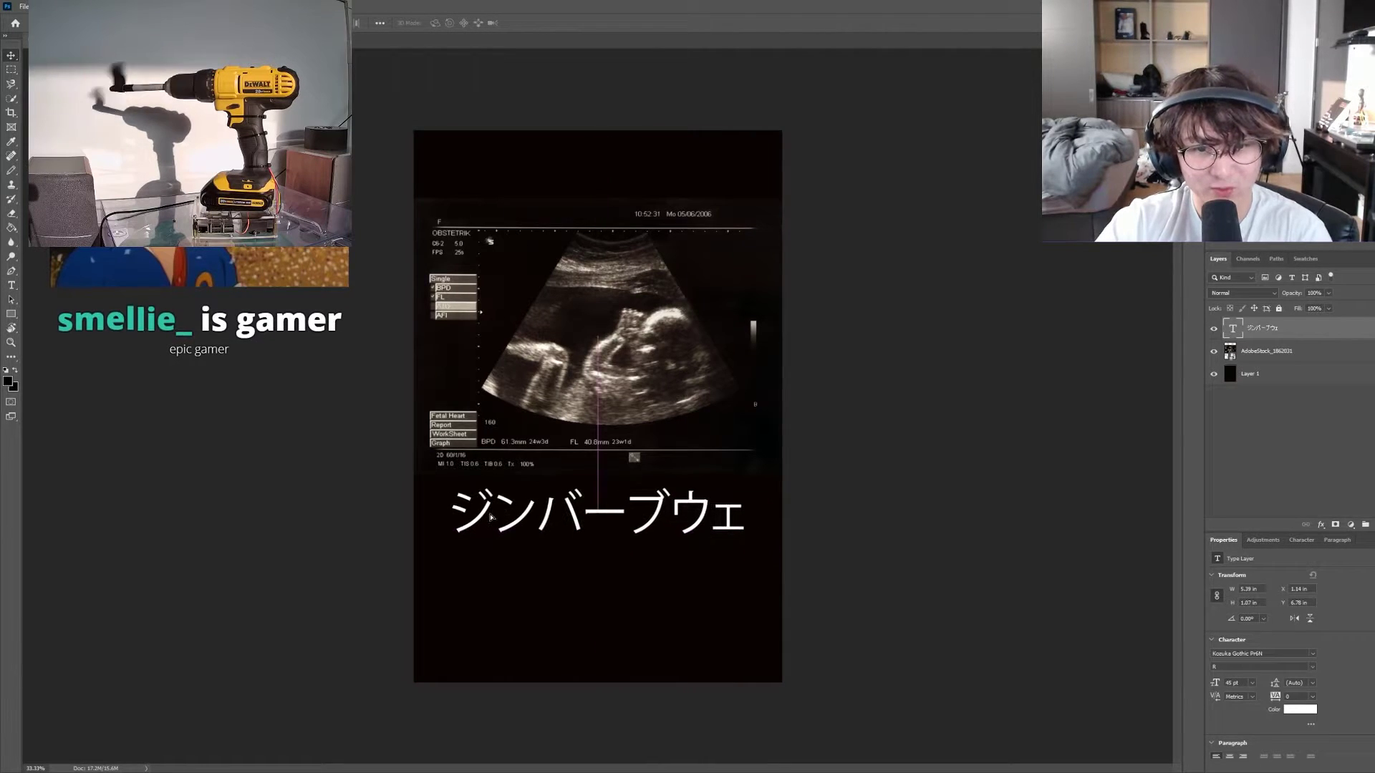
{"action": "left_click_drag", "start_coordinate": [602, 520], "coordinate": [633, 539]}
{"action": "left_click", "coordinate": [949, 499]}
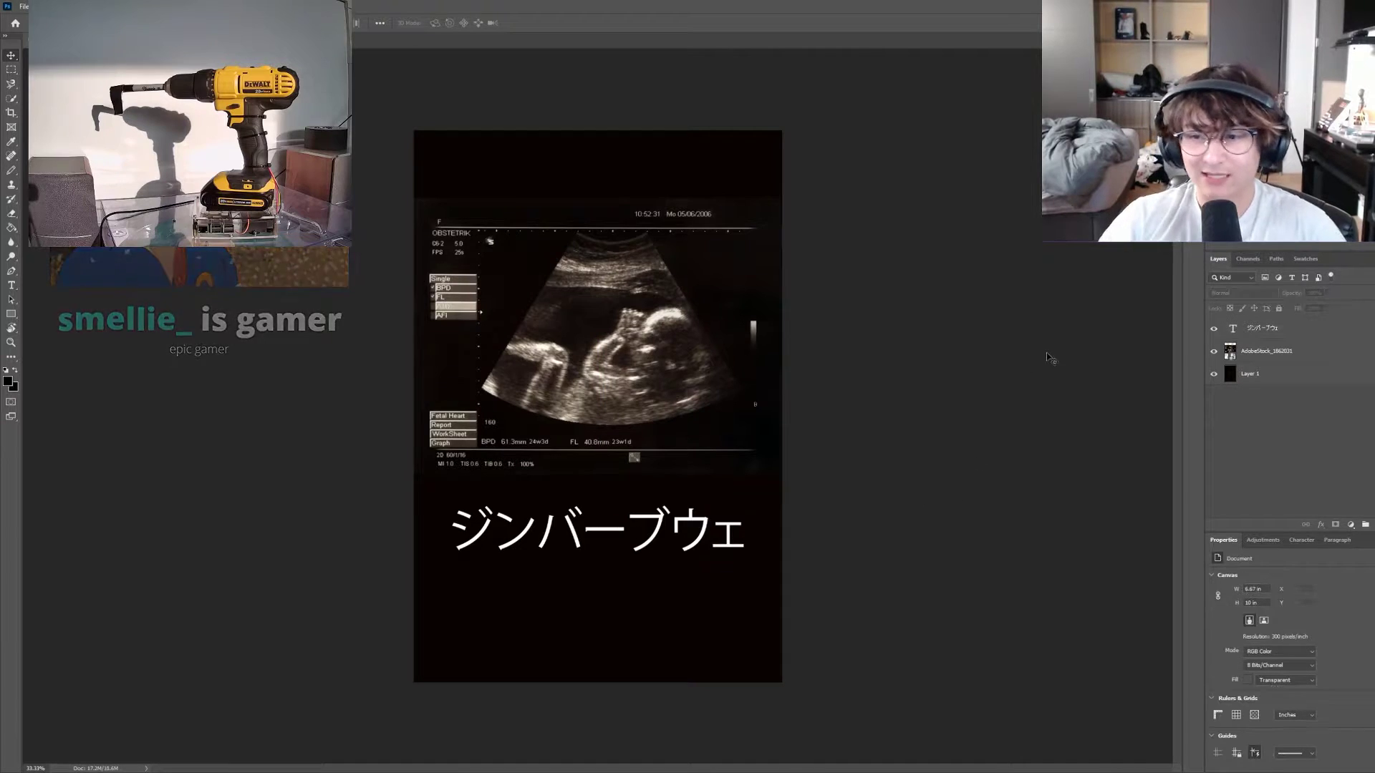
Nudge the ultrasound image slightly upward and raise the katakana title by a matching amount, keeping it centred
{"action": "left_click", "coordinate": [708, 373]}
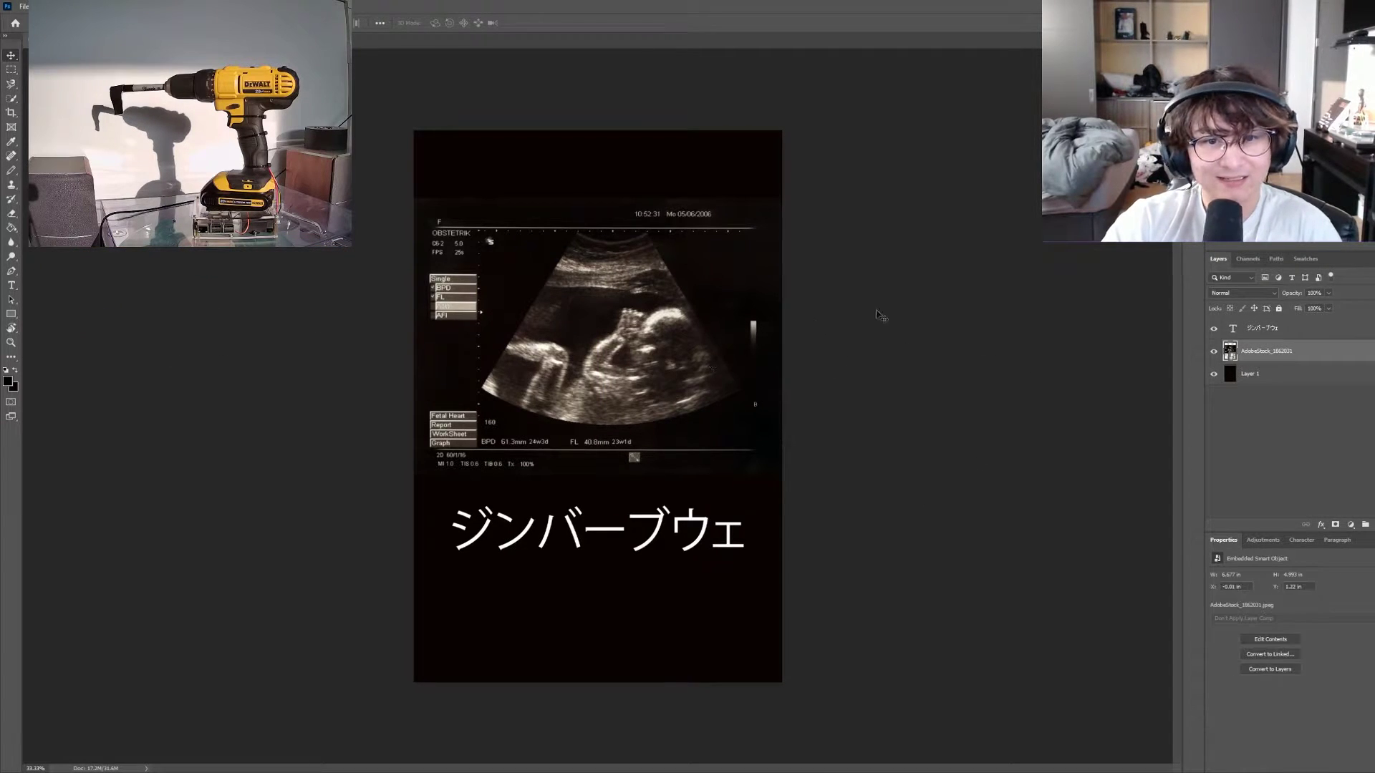
{"action": "key", "text": "shift+Up"}
{"action": "key", "text": "shift+Up"}
{"action": "key", "text": "shift+Up"}
{"action": "key", "text": "shift+Up"}
{"action": "key", "text": "shift+Up"}
{"action": "key", "text": "shift+Up"}
{"action": "left_click_drag", "start_coordinate": [676, 541], "coordinate": [675, 526]}
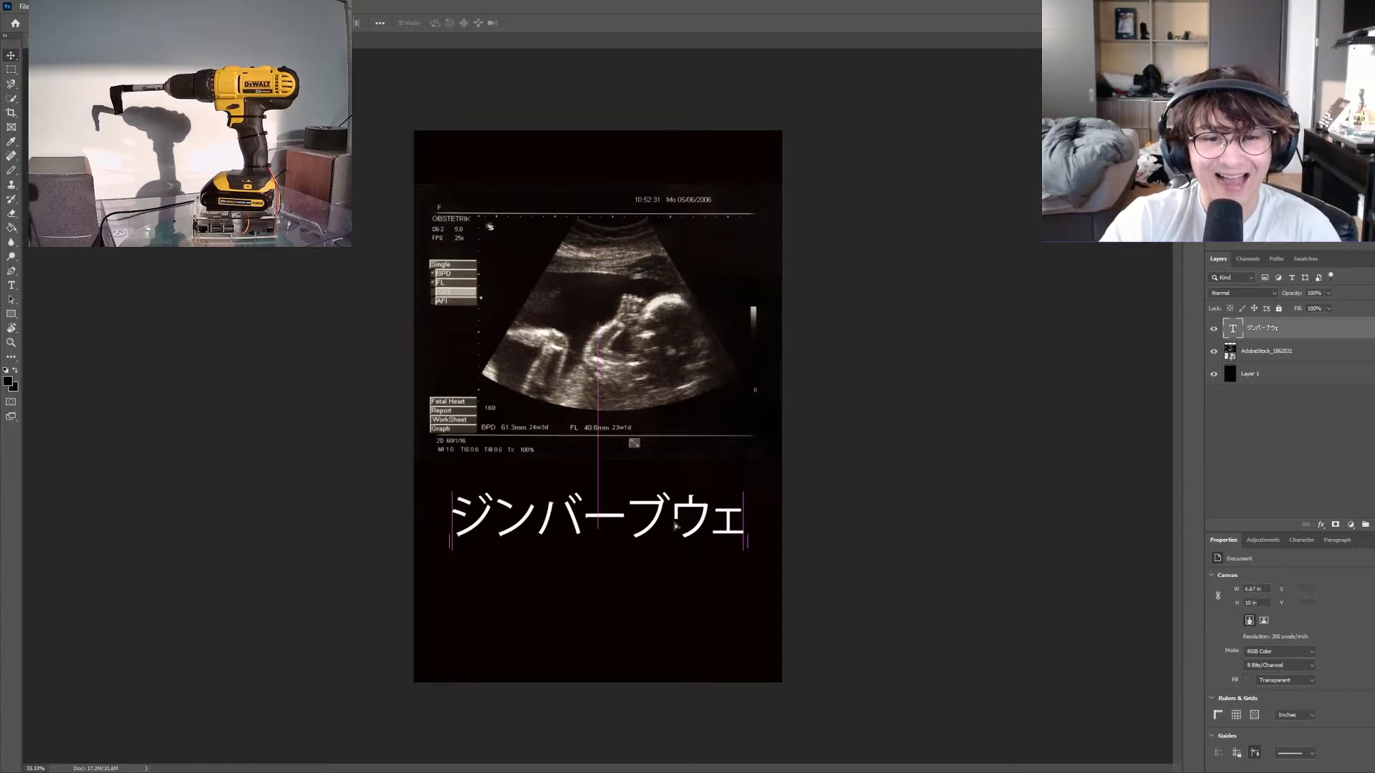
{"action": "left_click", "coordinate": [953, 435]}
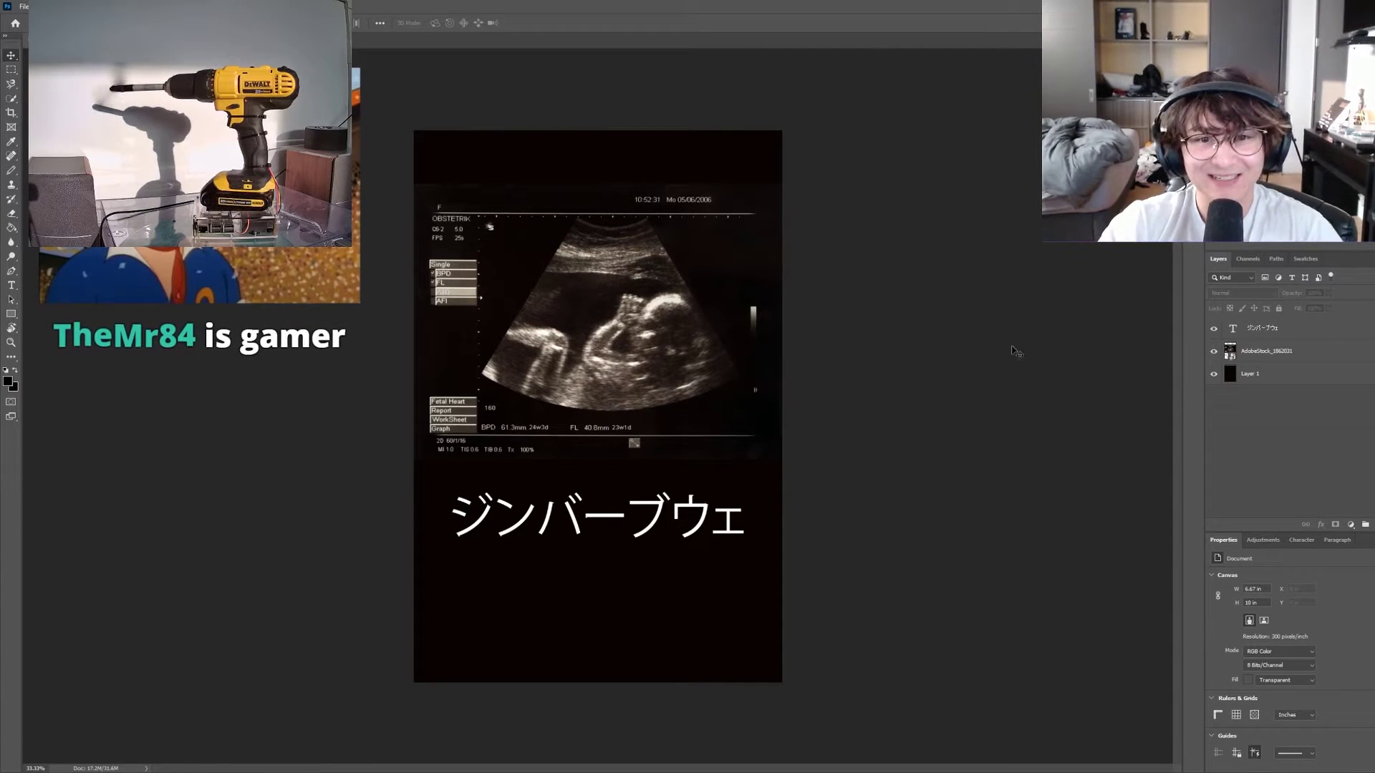
{"action": "key", "text": "ctrl+minus"}
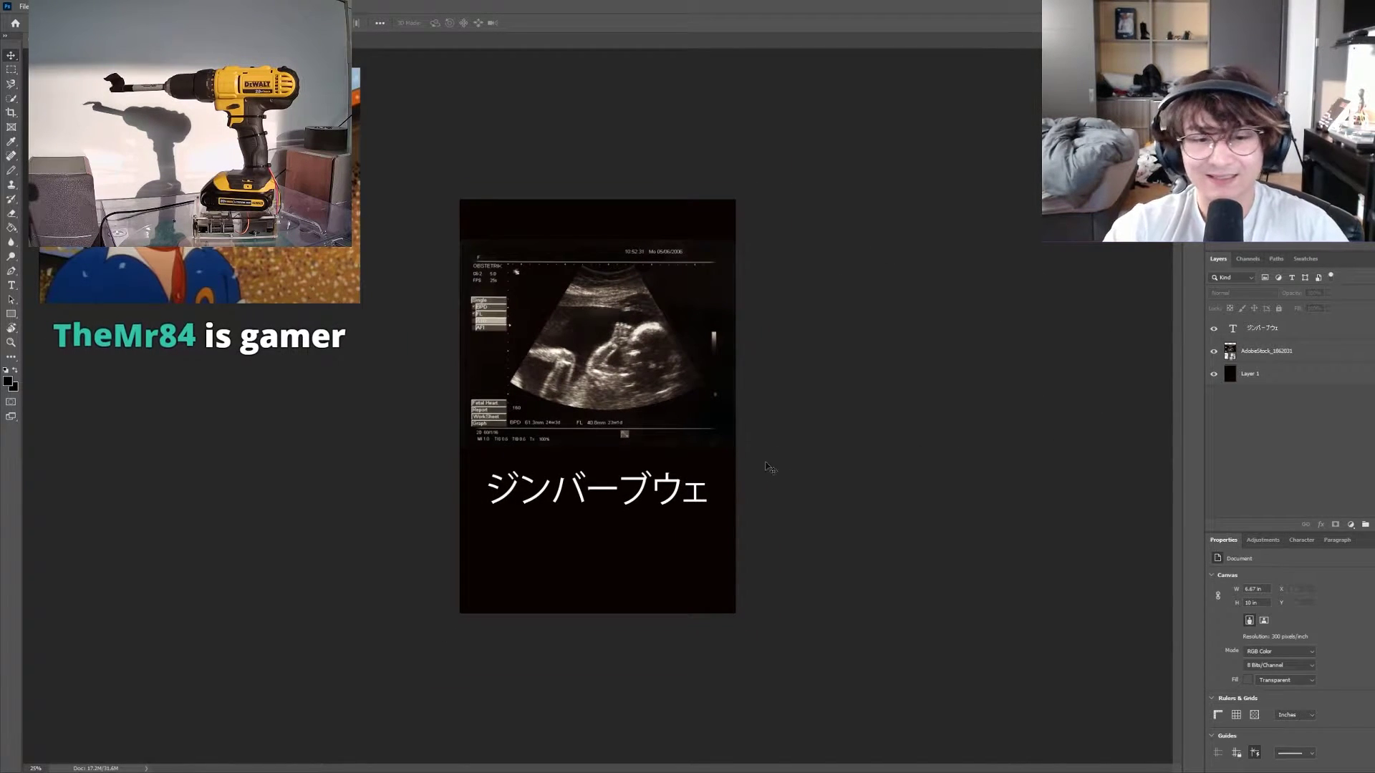
{"action": "left_click", "coordinate": [603, 511]}
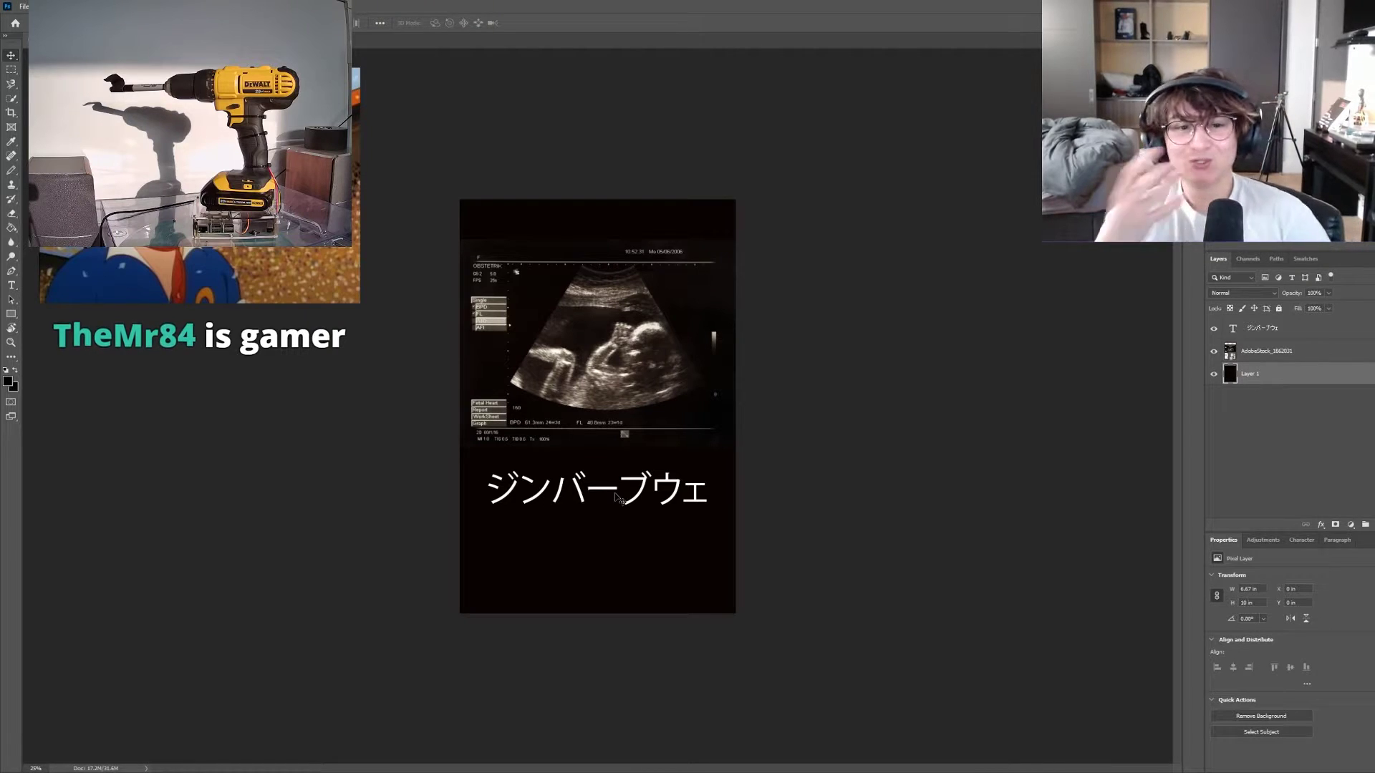
Set the katakana title to the Kozuka Gothic B weight and re-centre it slightly higher beneath the ultrasound image
{"action": "double_click", "coordinate": [1233, 328]}
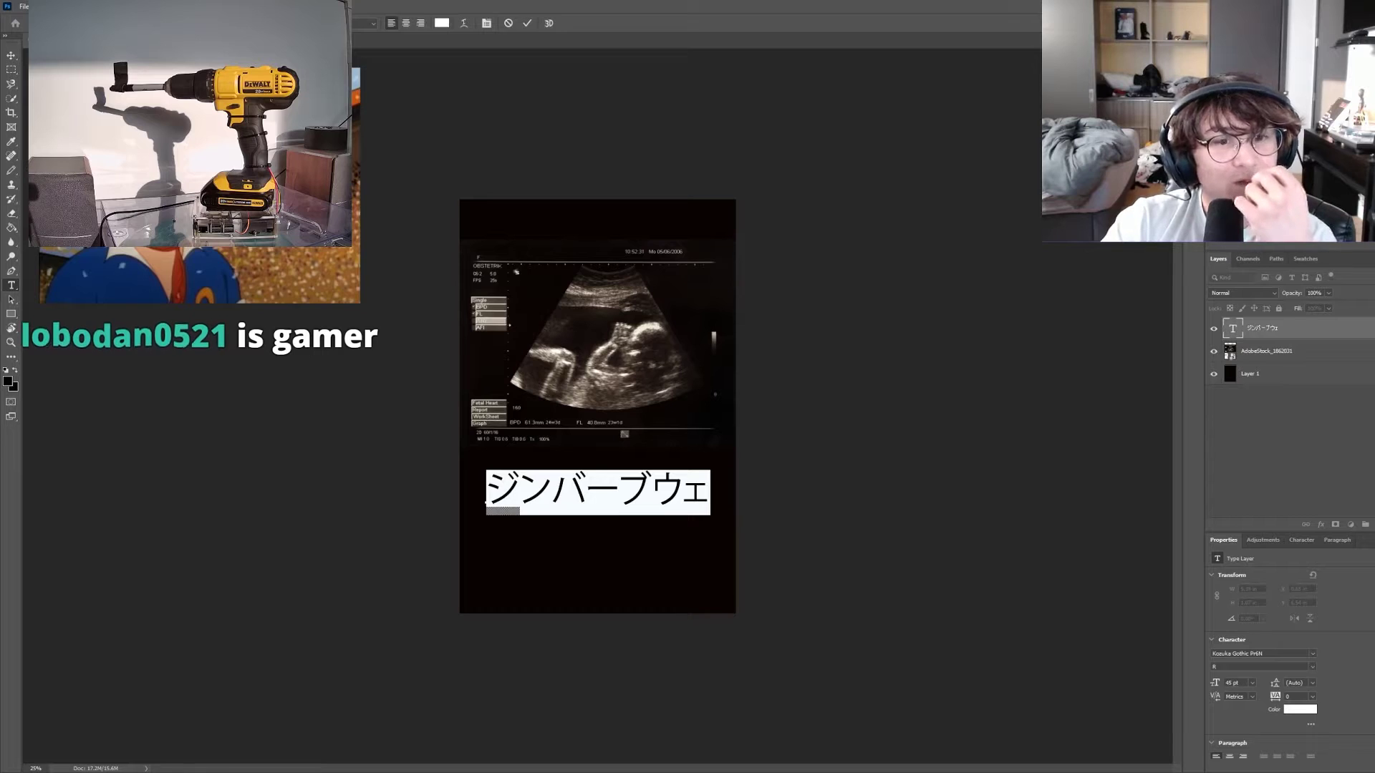
{"action": "left_click", "coordinate": [583, 492]}
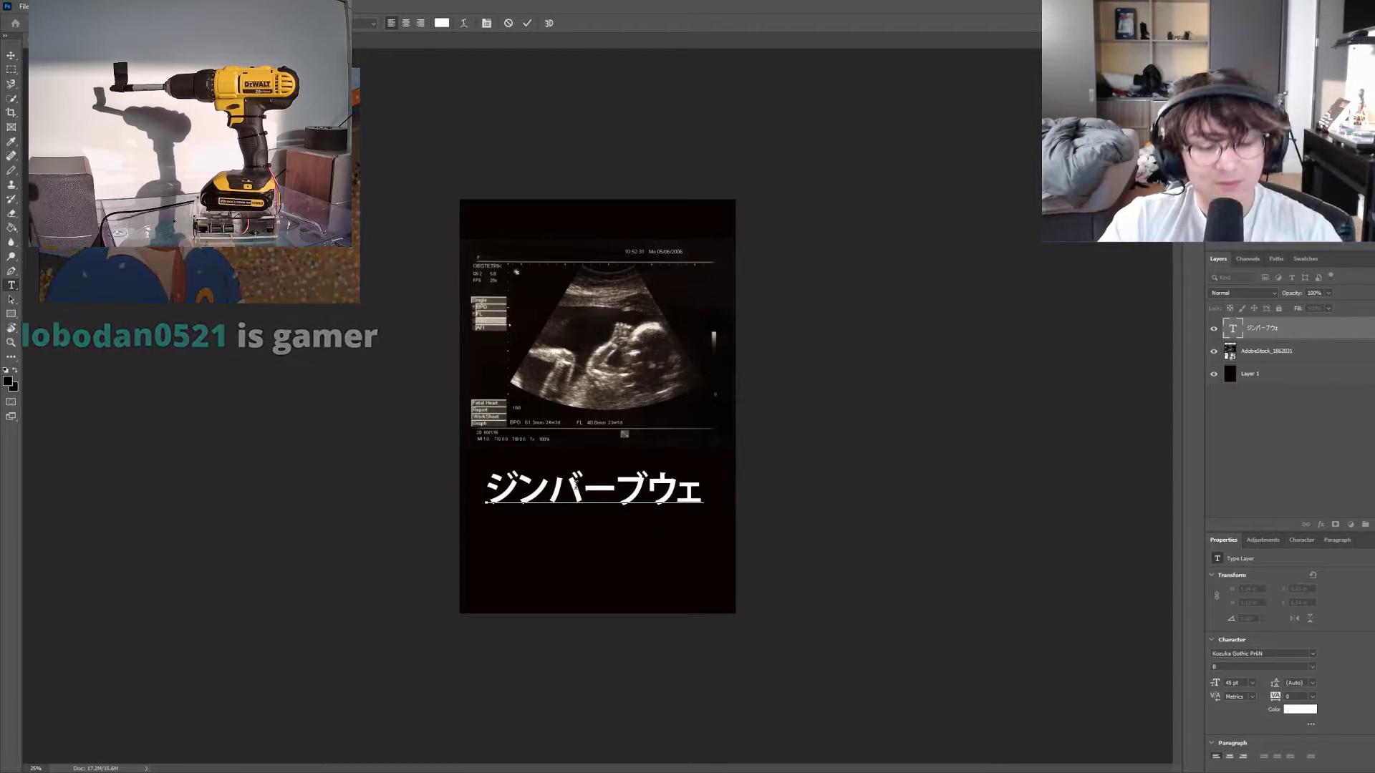
{"action": "type", "text": "v"}
{"action": "key", "text": "BackSpace"}
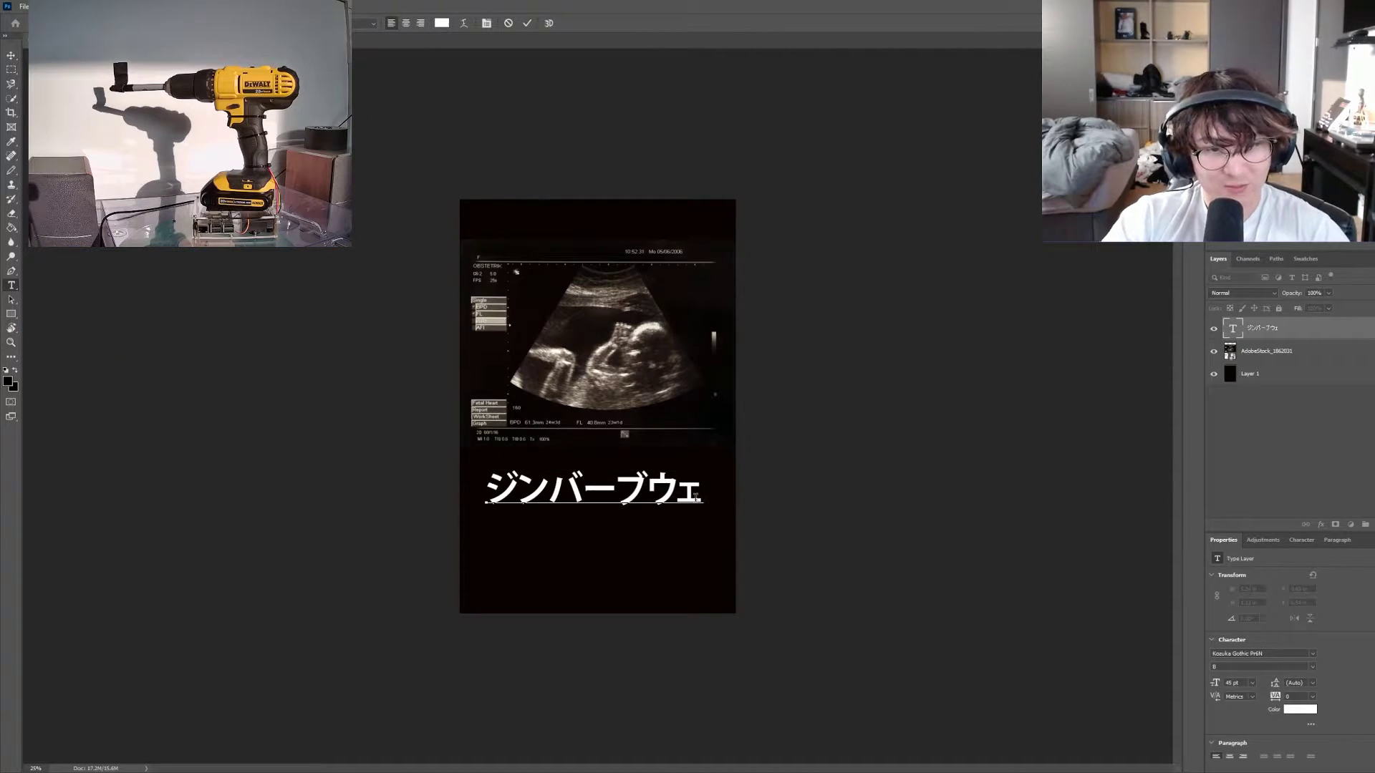
{"action": "key", "text": "Escape"}
{"action": "key", "text": "v"}
{"action": "left_click_drag", "start_coordinate": [577, 478], "coordinate": [582, 475]}
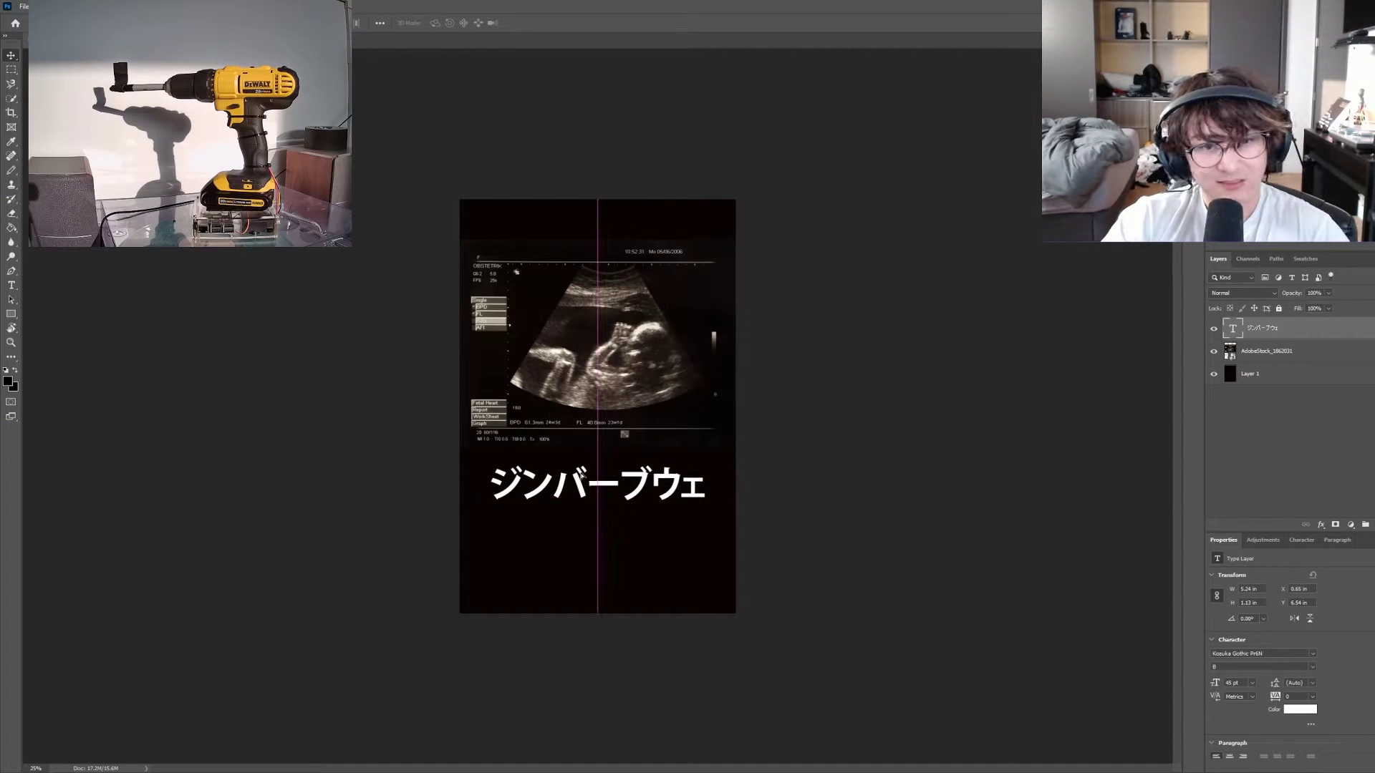
{"action": "left_click", "coordinate": [1001, 401]}
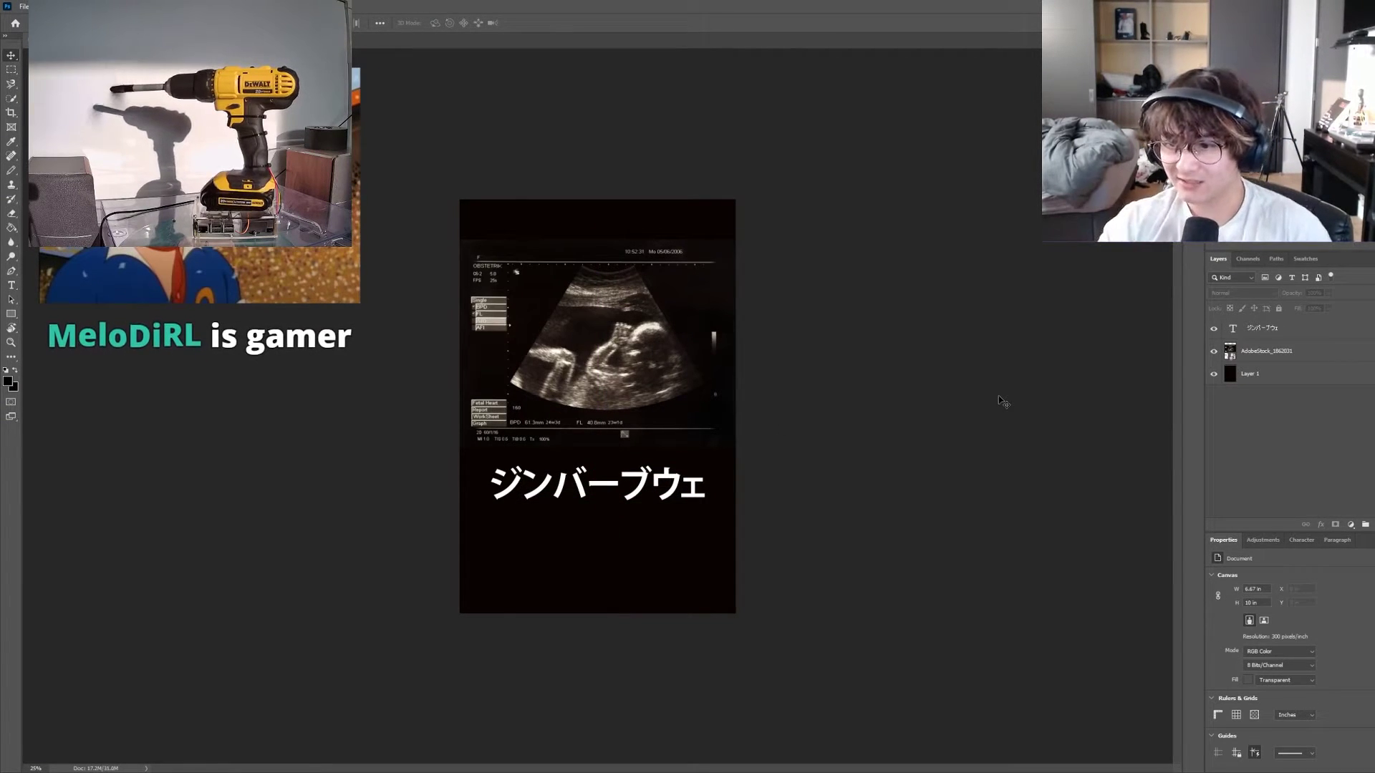
Draw an orange freehand underline across the title's full width on a new layer, and lower that layer's opacity to 48%
{"action": "key", "text": "b"}
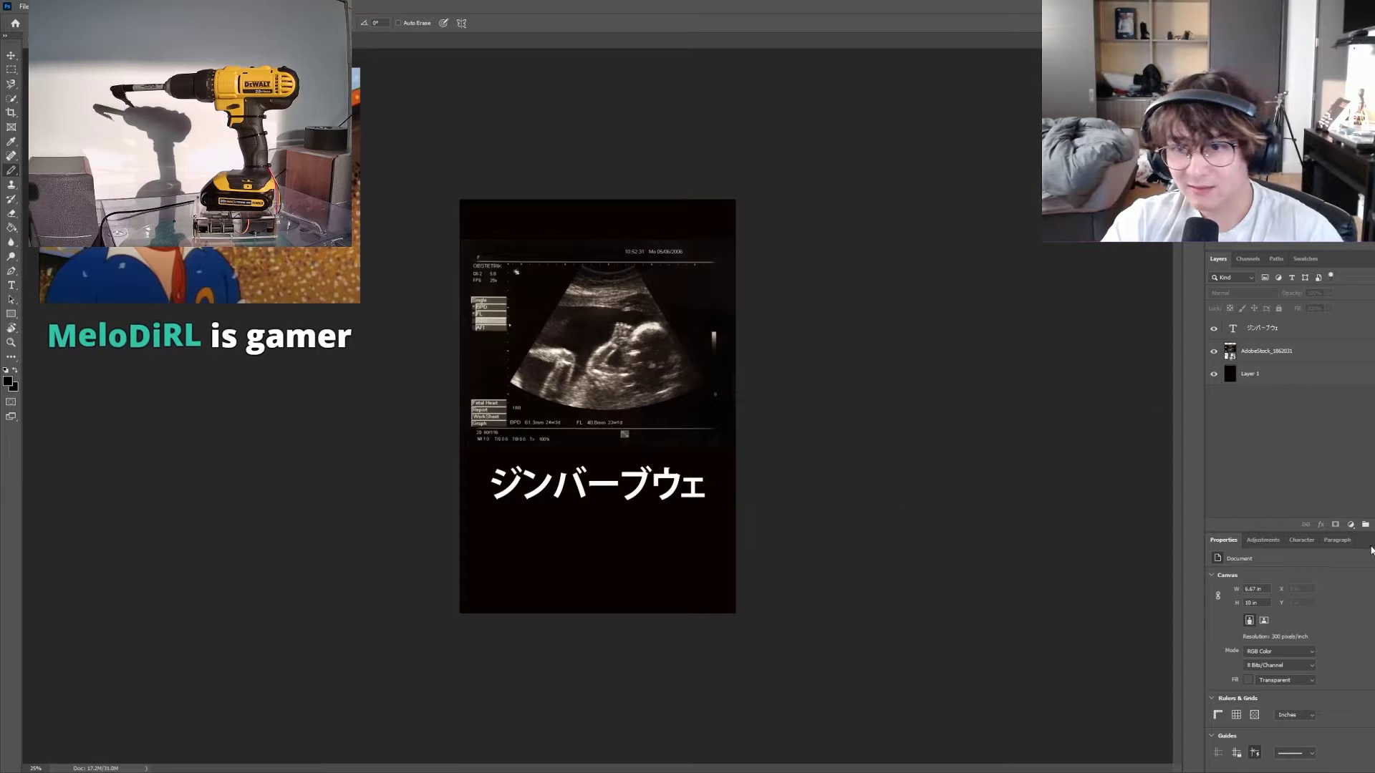
{"action": "key", "text": "ctrl+shift+alt+n"}
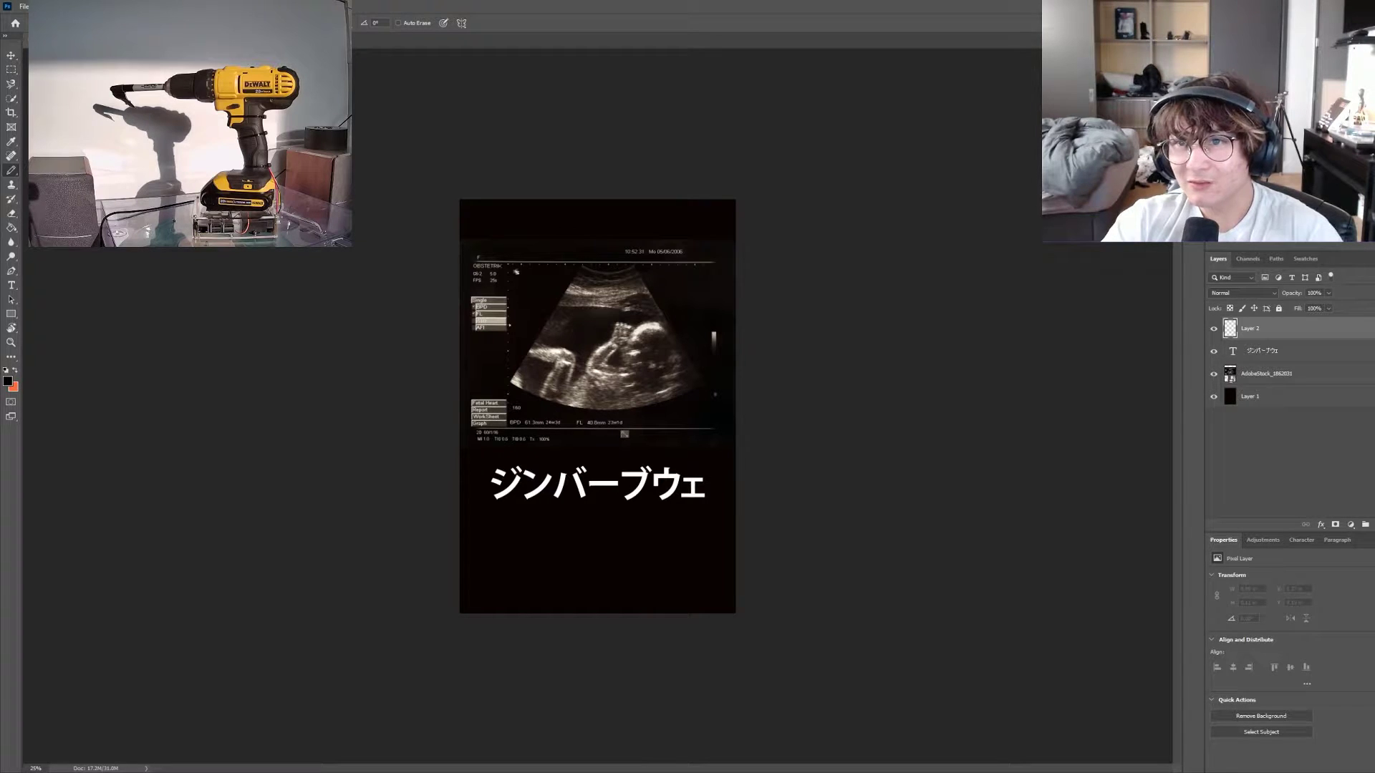
{"action": "key", "text": "ctrl+z"}
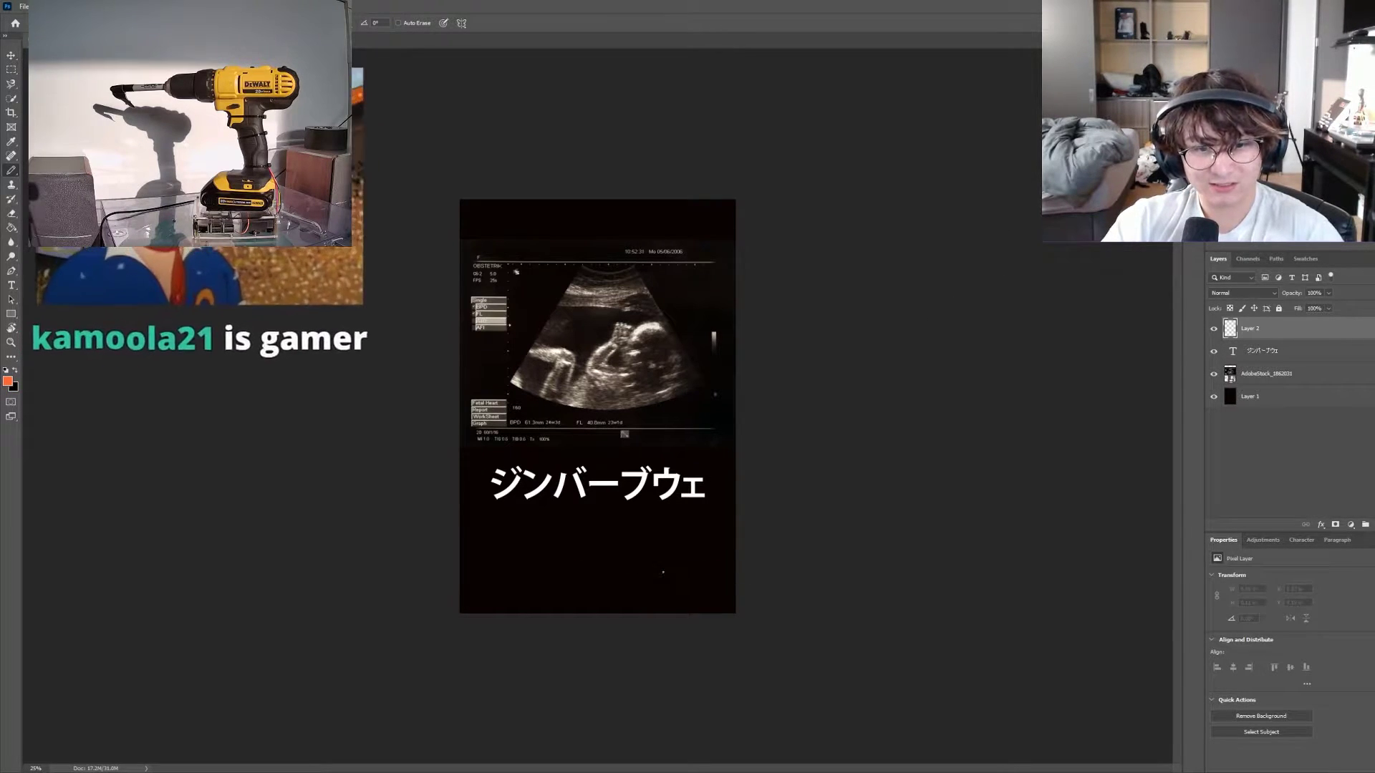
{"action": "left_click", "coordinate": [490, 523]}
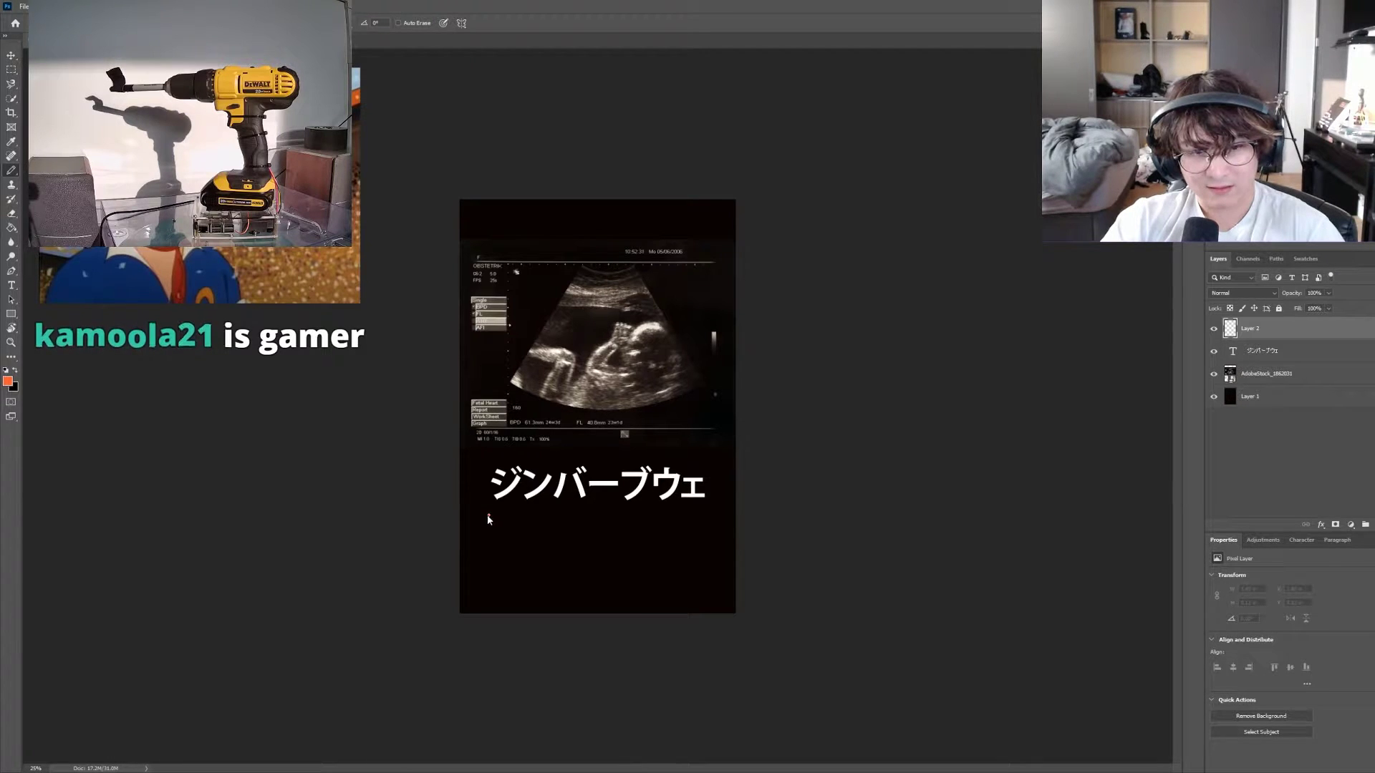
{"action": "left_click_drag", "start_coordinate": [485, 510], "coordinate": [505, 513]}
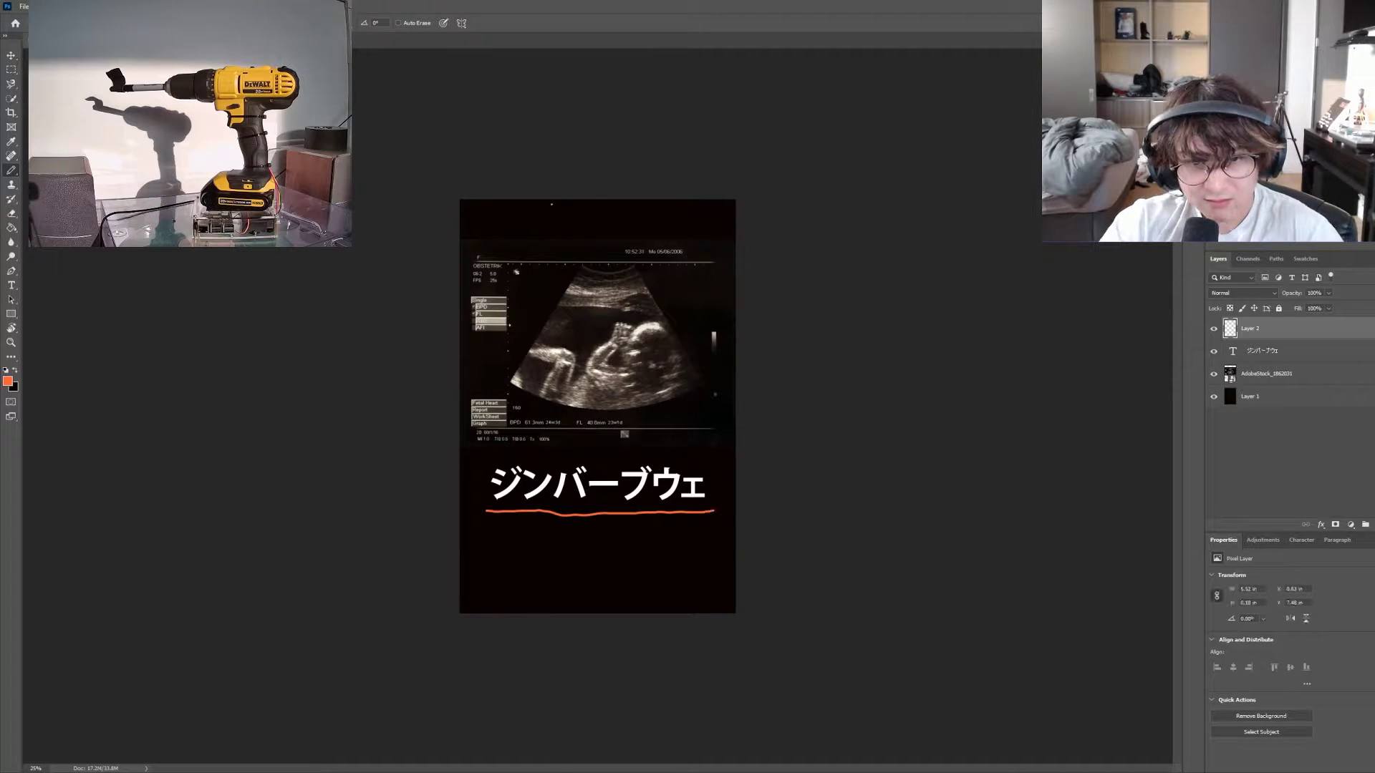
{"action": "left_click_drag", "start_coordinate": [463, 227], "coordinate": [729, 225]}
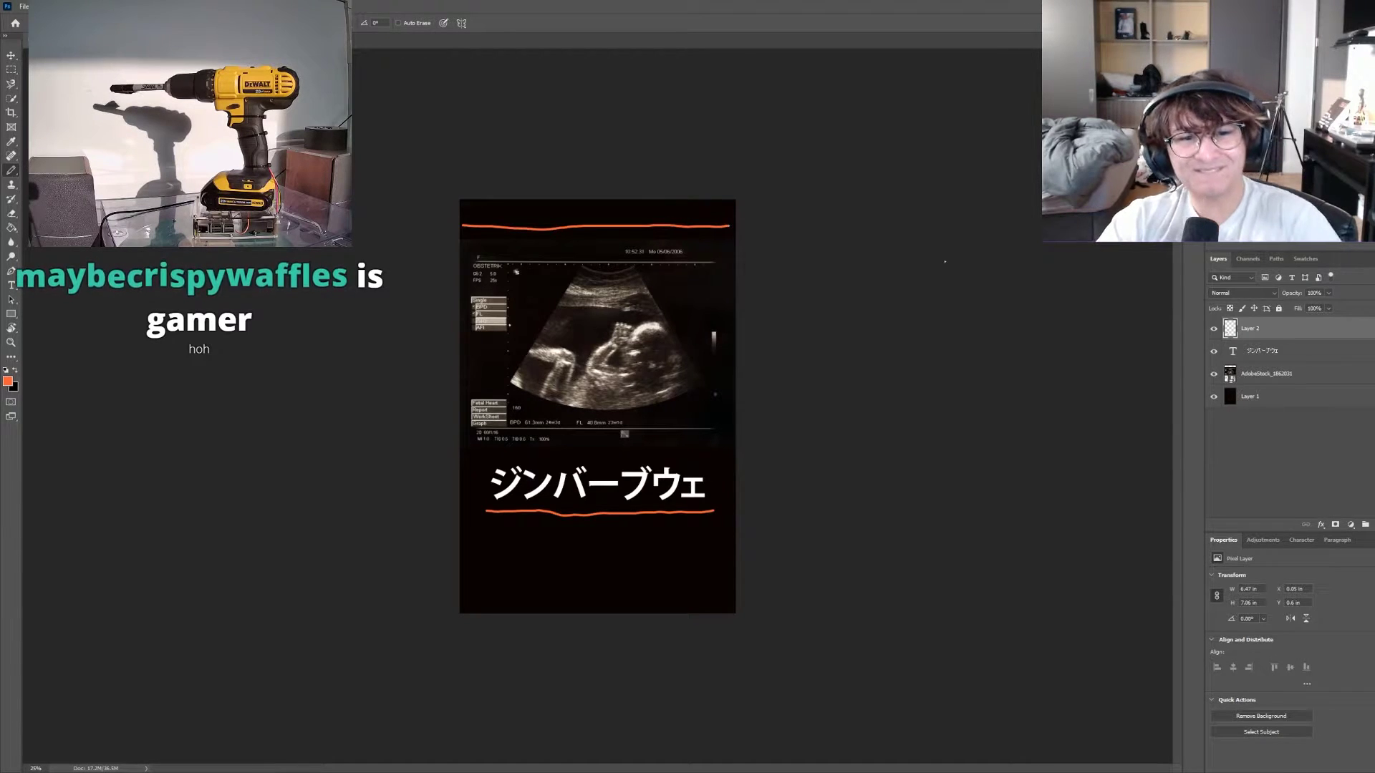
{"action": "key", "text": "ctrl+z"}
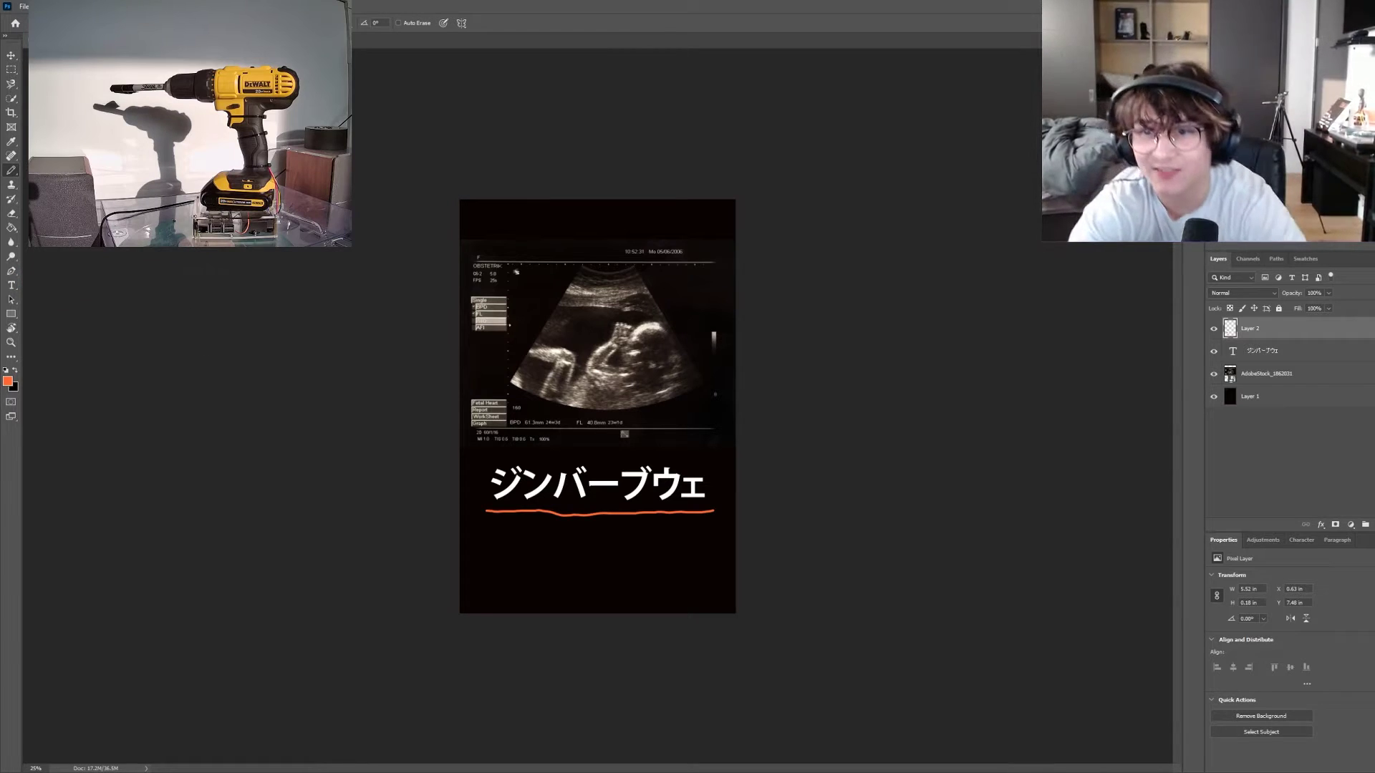
{"action": "left_click_drag", "start_coordinate": [1296, 294], "coordinate": [1244, 302]}
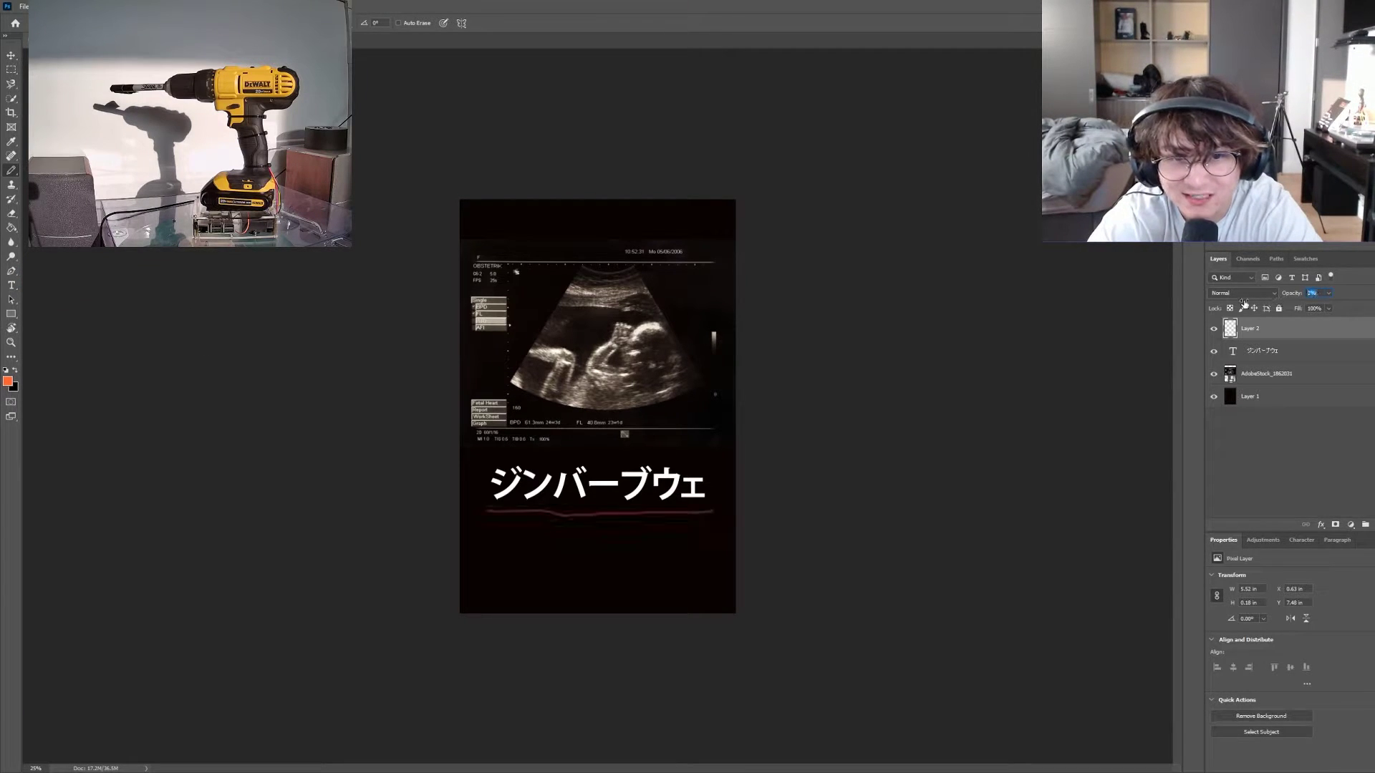
{"action": "key", "text": "Return"}
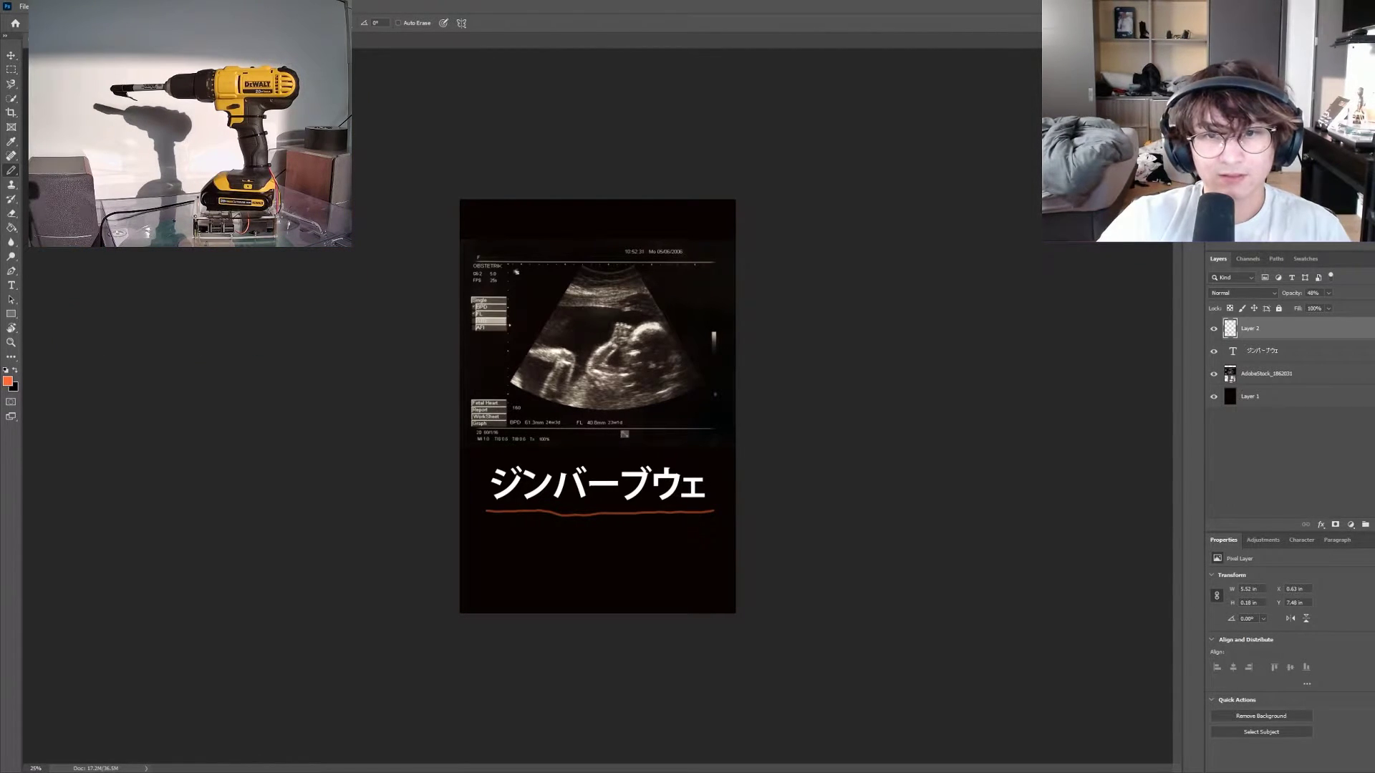
{"action": "left_click_drag", "start_coordinate": [644, 326], "coordinate": [645, 326]}
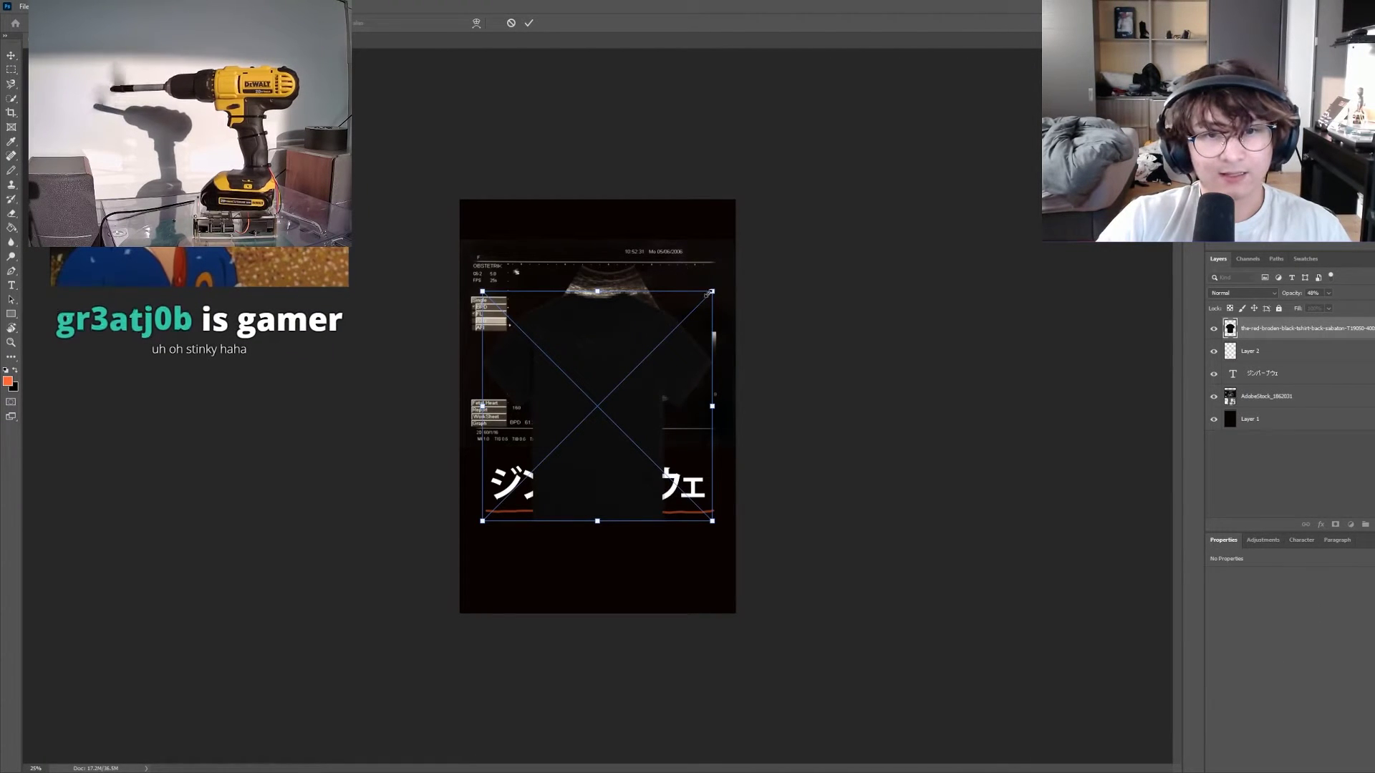
{"action": "key", "text": "Escape"}
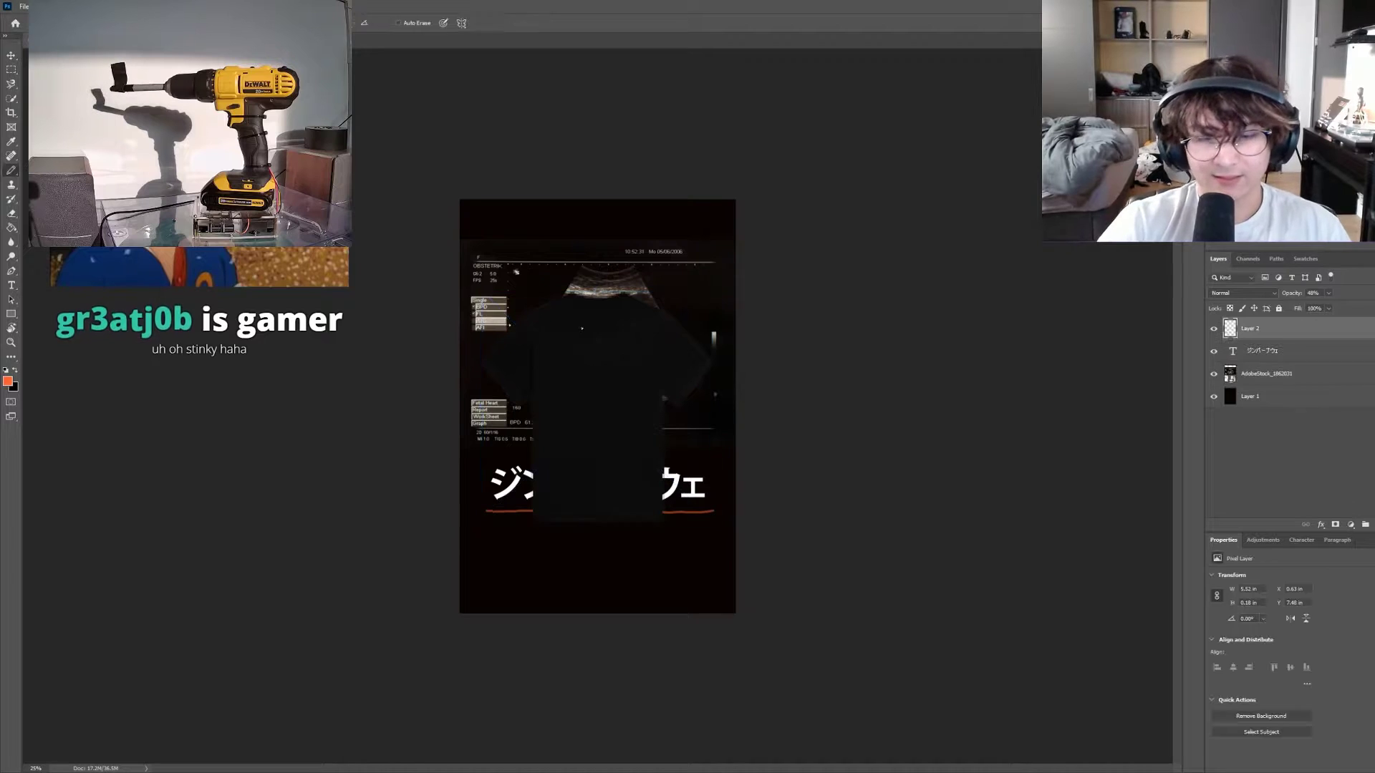
{"action": "key", "text": "b"}
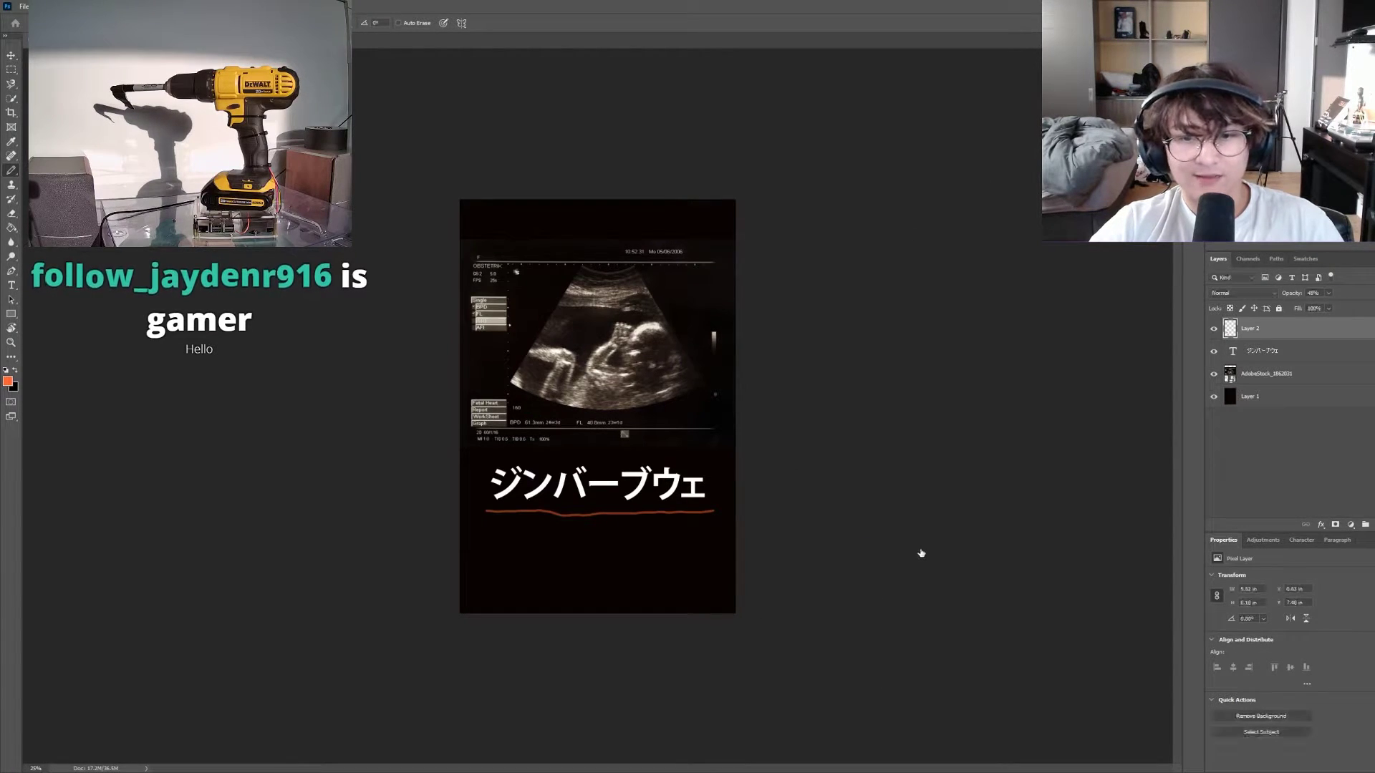
Place the black T-shirt back image in the blank transparent document, scaled to about 5.6 in wide and positioned near the middle
{"action": "key", "text": "ctrl+Tab"}
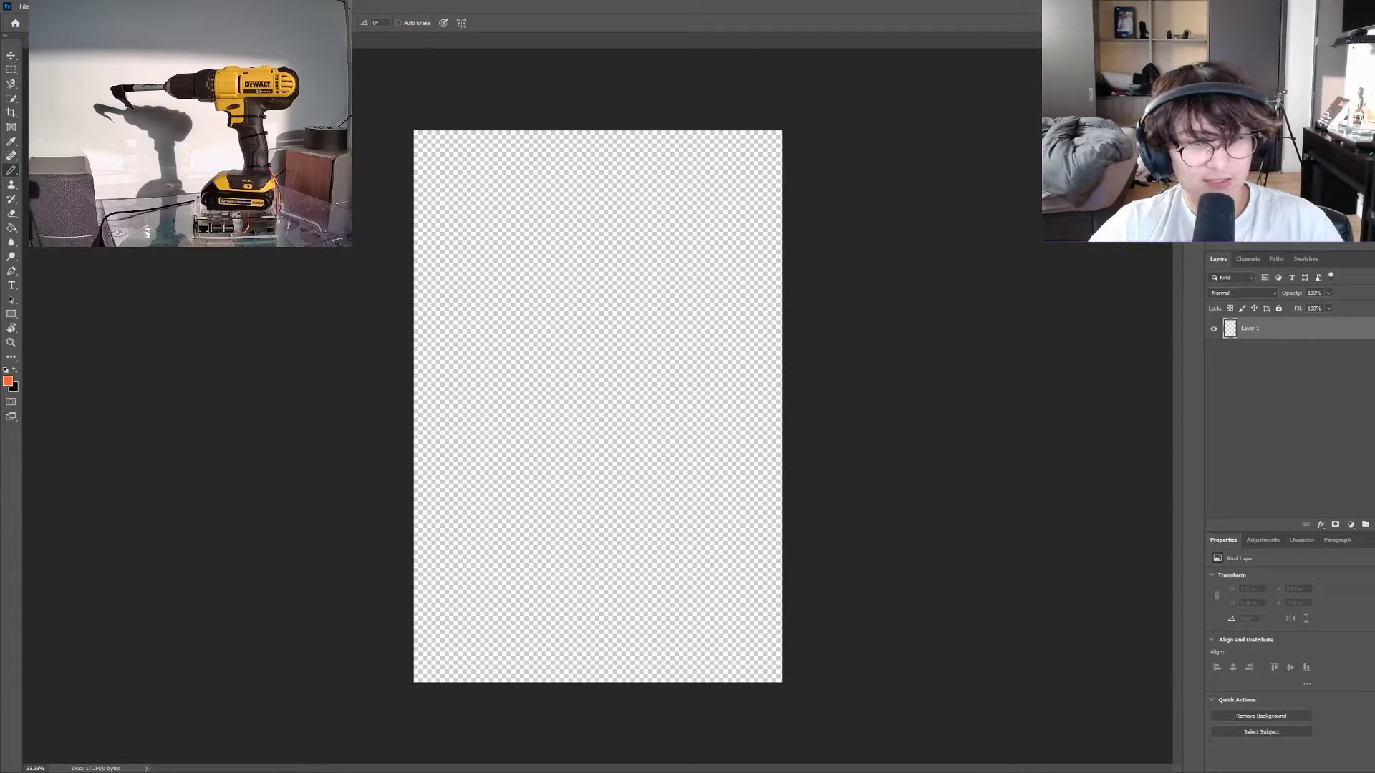
{"action": "key", "text": "ctrl+v"}
{"action": "left_click_drag", "start_coordinate": [615, 342], "coordinate": [573, 244]}
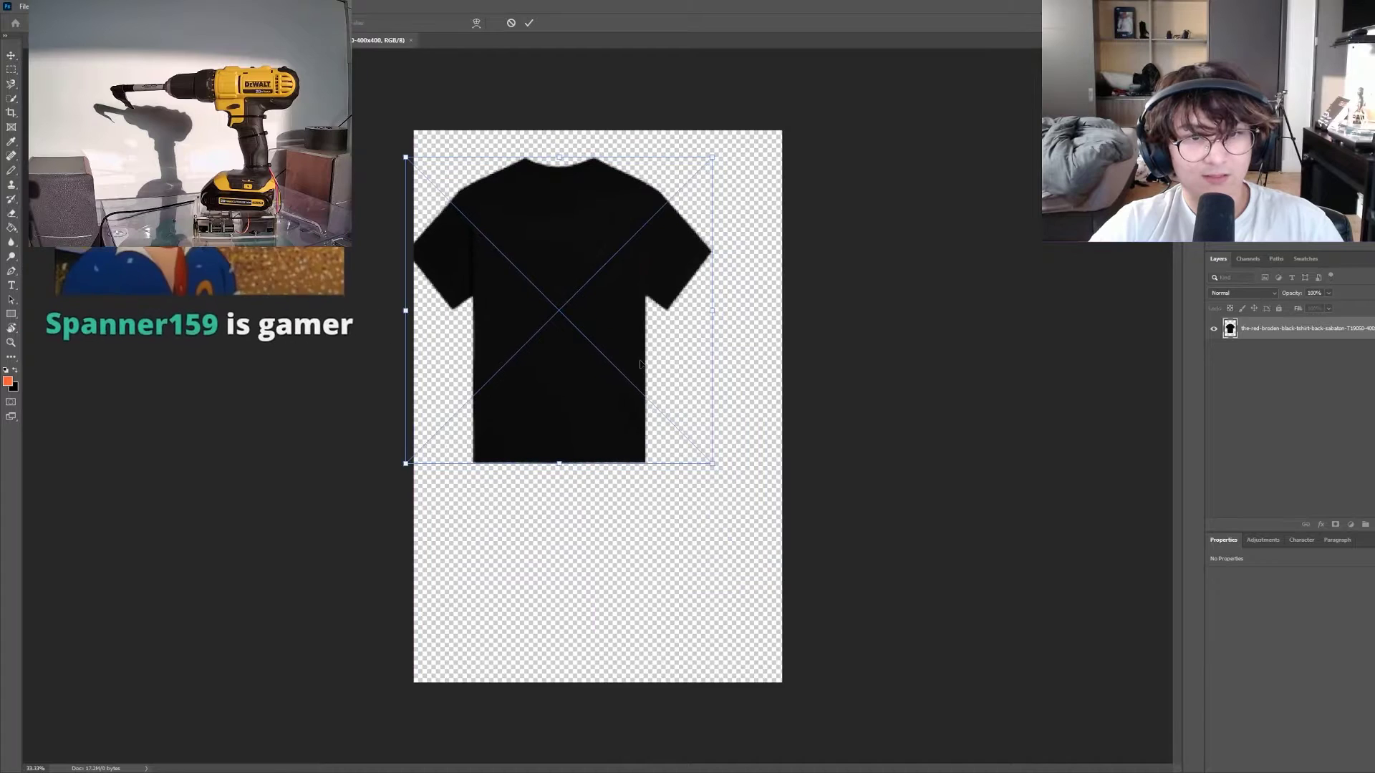
{"action": "mouse_move", "coordinate": [716, 461]}
{"action": "left_mouse_down"}
{"action": "mouse_move", "coordinate": [816, 626]}
{"action": "mouse_move", "coordinate": [716, 462]}
{"action": "mouse_move", "coordinate": [709, 482]}
{"action": "left_mouse_up"}
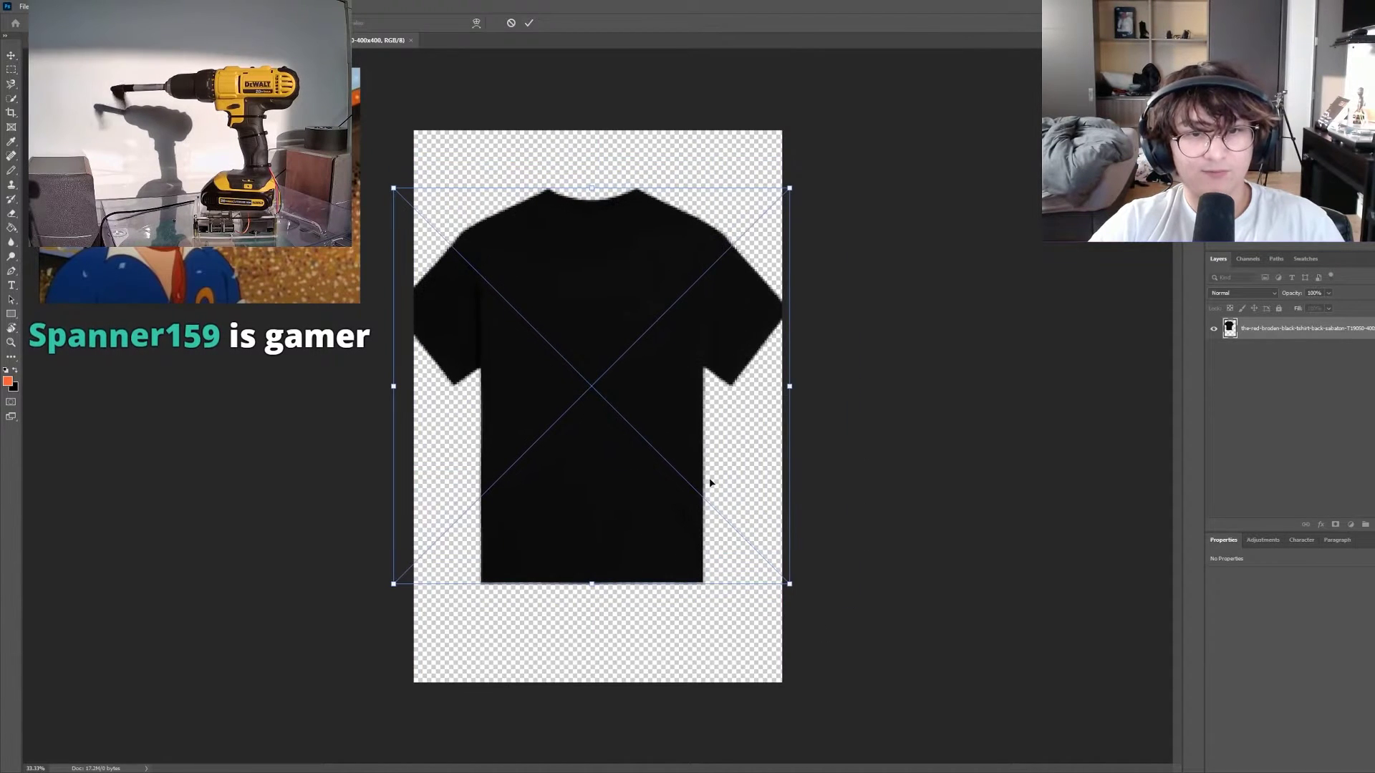
{"action": "left_click_drag", "start_coordinate": [789, 583], "coordinate": [700, 466]}
{"action": "key", "text": "Return"}
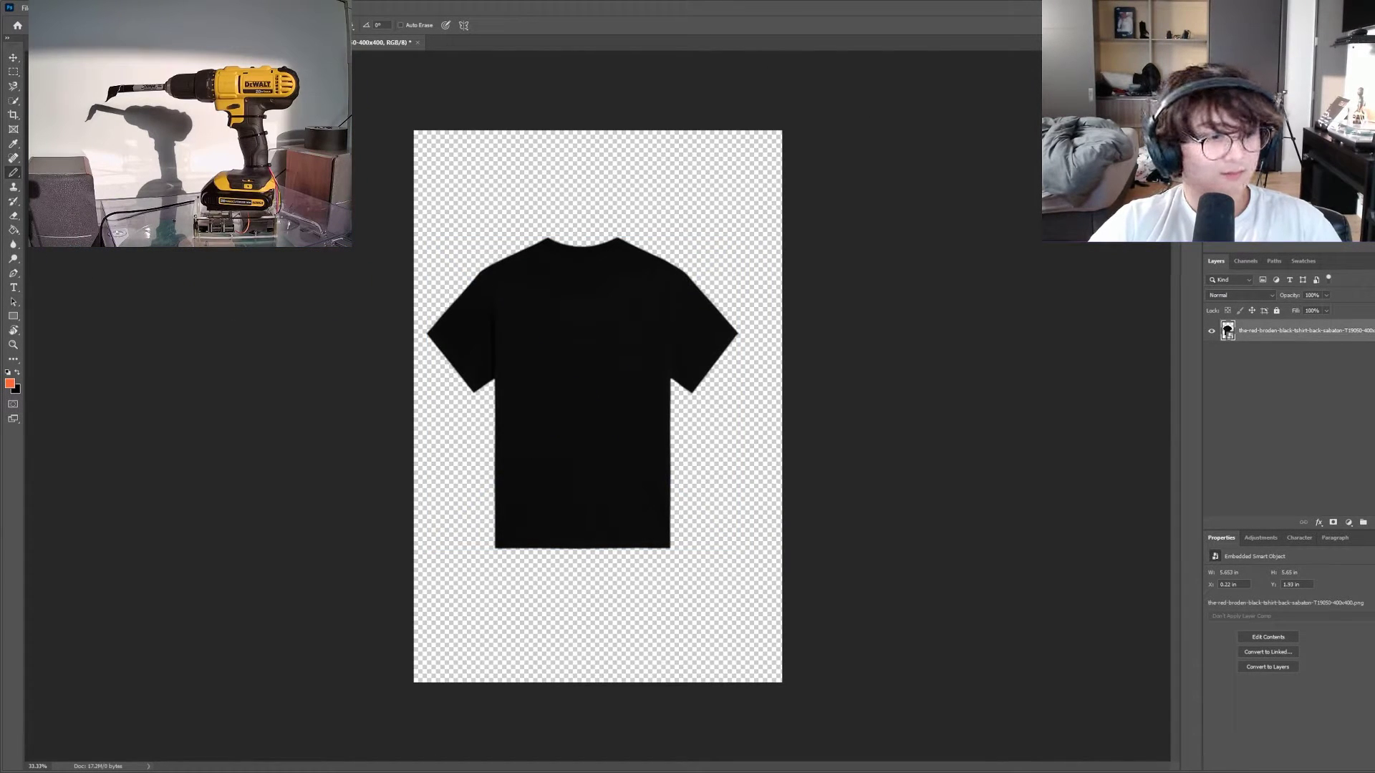
Place the exported ultrasound graphic on the T-shirt, scaled to about 2.36 in wide and centred on the shirt's body
{"action": "left_click_drag", "start_coordinate": [692, 10], "coordinate": [697, 9]}
{"action": "left_click_drag", "start_coordinate": [782, 131], "coordinate": [640, 311]}
{"action": "left_click_drag", "start_coordinate": [613, 396], "coordinate": [620, 375]}
{"action": "key", "text": "Return"}
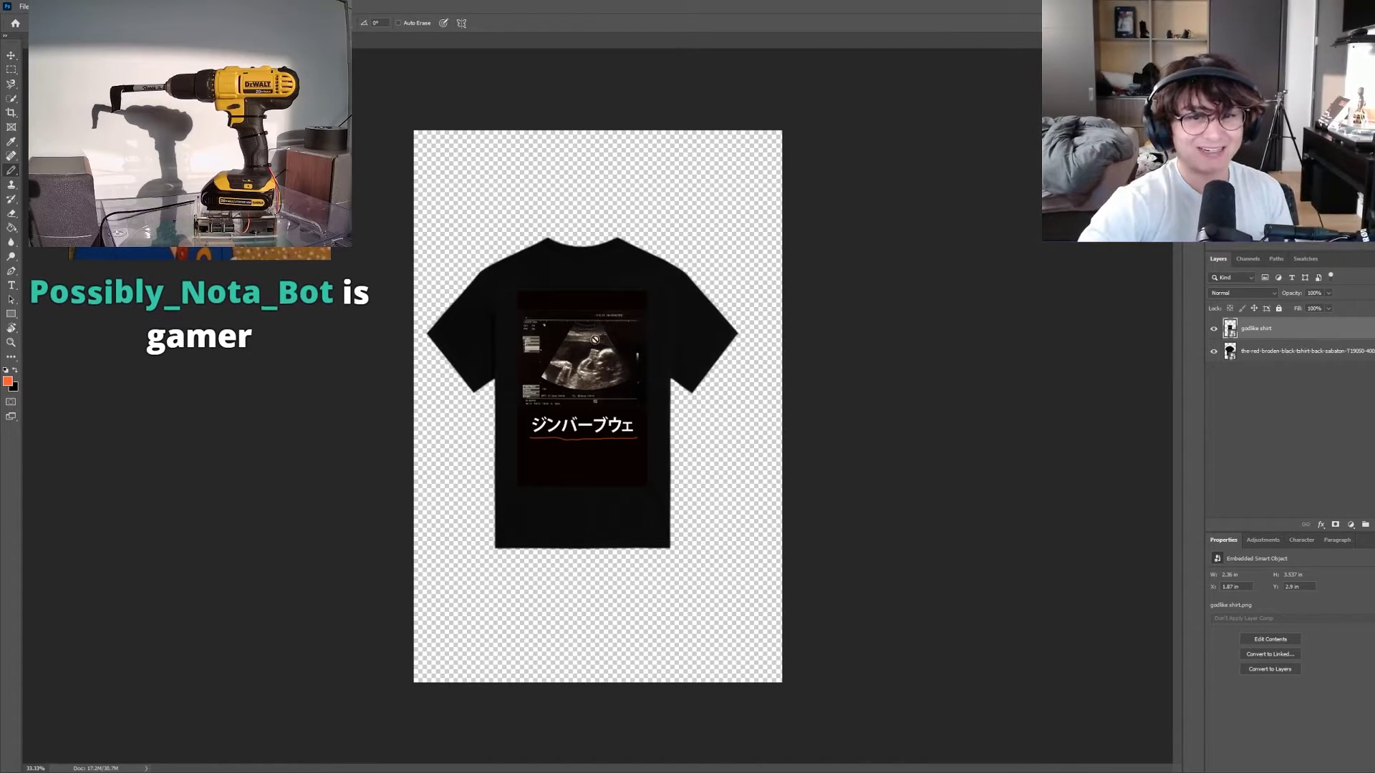
Rasterize the placed ultrasound graphic and move it slightly higher on the T-shirt, keeping it centred
{"action": "mouse_move", "coordinate": [1291, 337]}
{"action": "left_mouse_down"}
{"action": "mouse_move", "coordinate": [635, 373]}
{"action": "mouse_move", "coordinate": [618, 345]}
{"action": "left_mouse_up"}
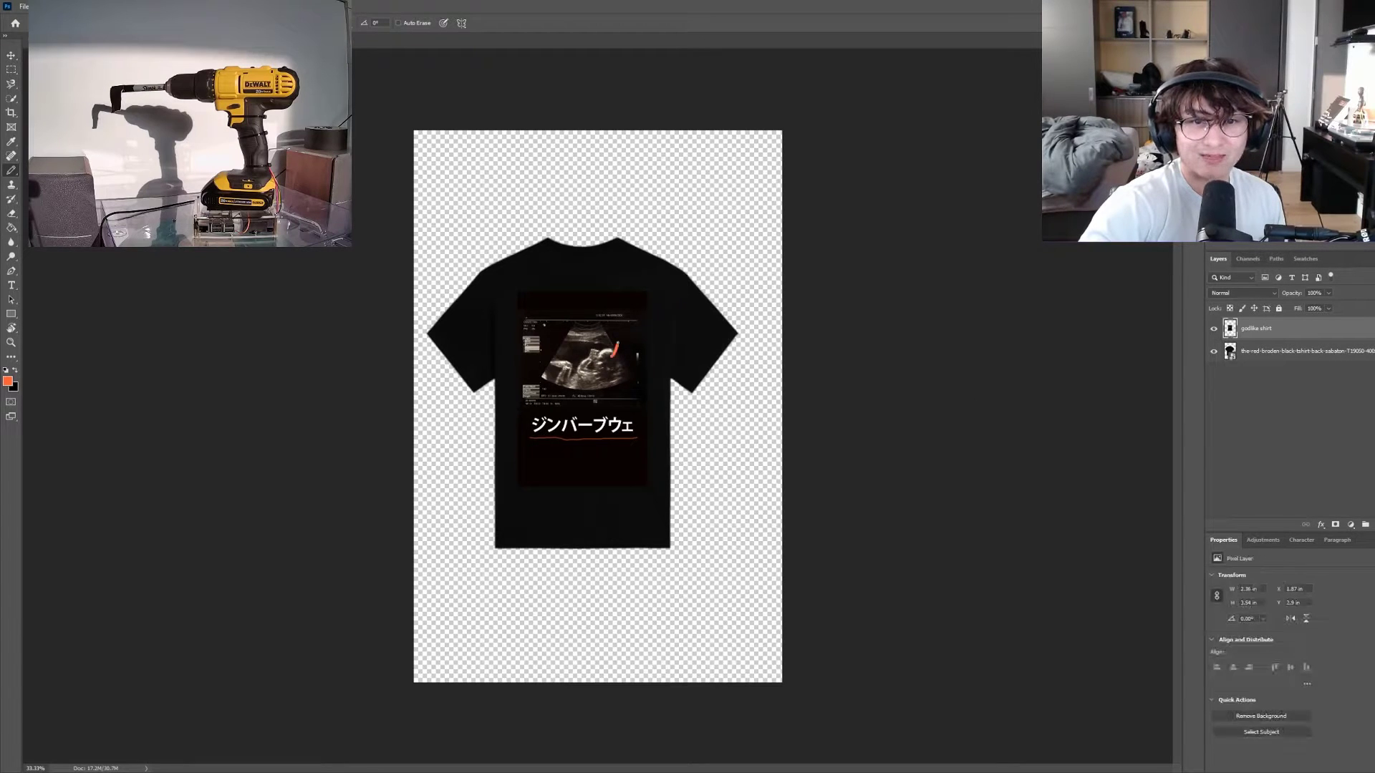
{"action": "key", "text": "ctrl+z"}
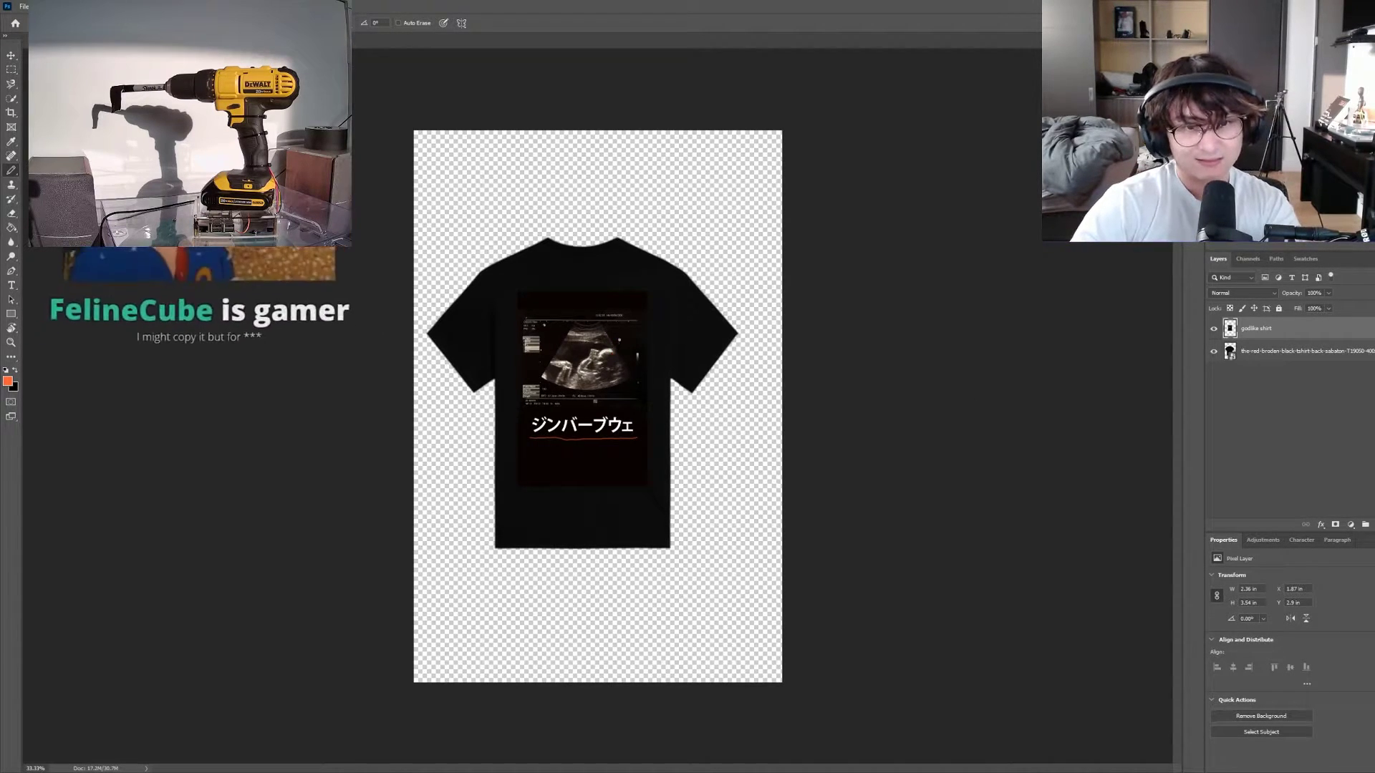
{"action": "key", "text": "v"}
{"action": "left_click_drag", "start_coordinate": [617, 343], "coordinate": [610, 335]}
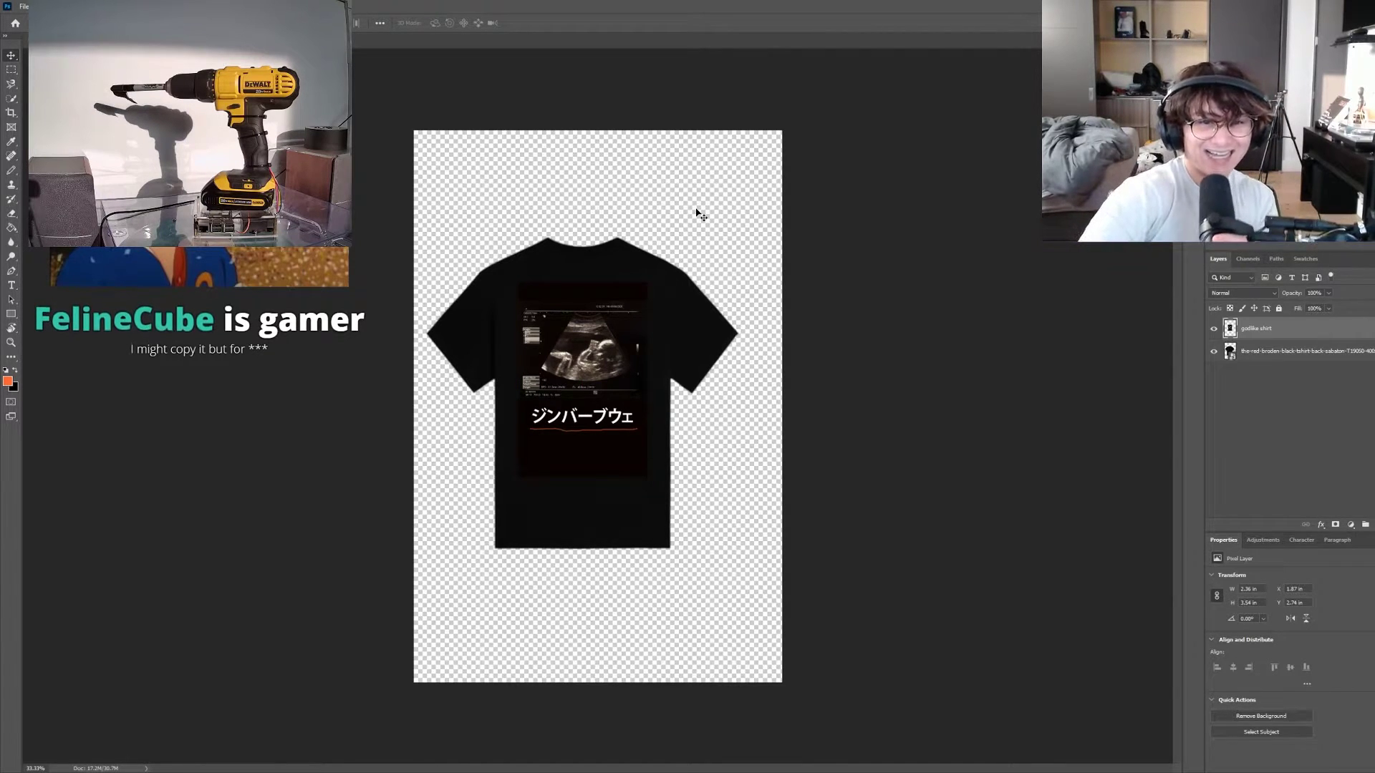
{"action": "key", "text": "ctrl+plus"}
{"action": "key", "text": "ctrl+plus"}
{"action": "key", "text": "ctrl+plus"}
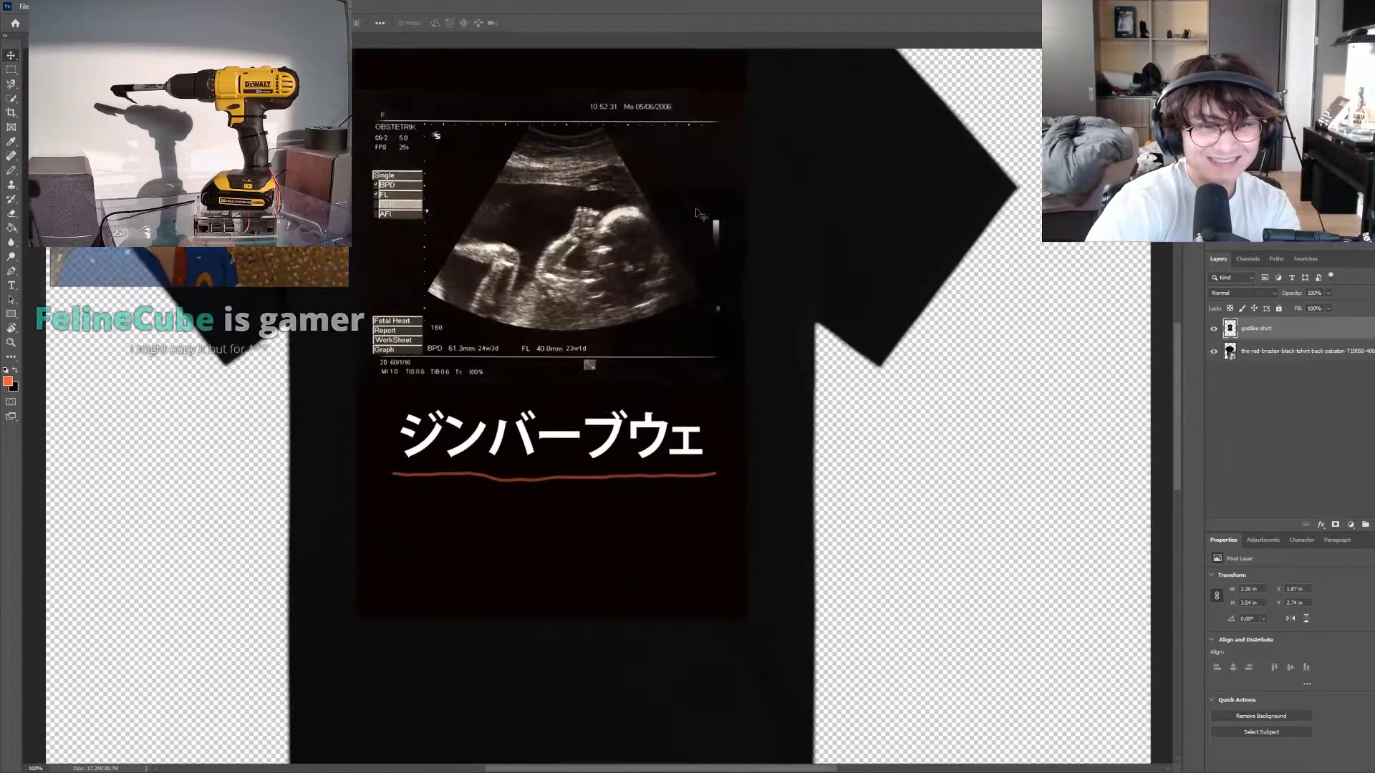
{"action": "key", "text": "ctrl+minus"}
{"action": "key", "text": "ctrl+minus"}
{"action": "key", "text": "ctrl+minus"}
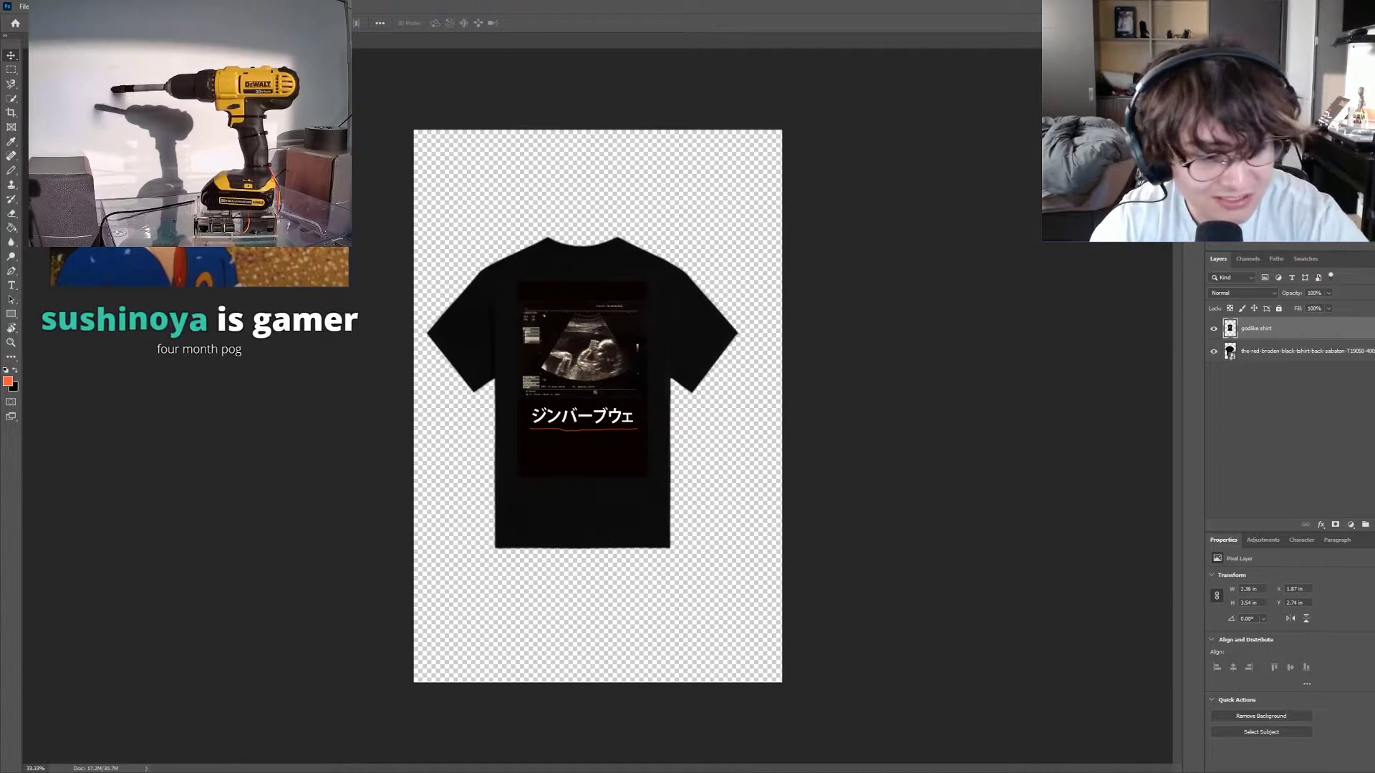
Switch to the browser and open the Michael Reeves Shop to view the botle shirt page
{"action": "key", "text": "alt+Tab"}
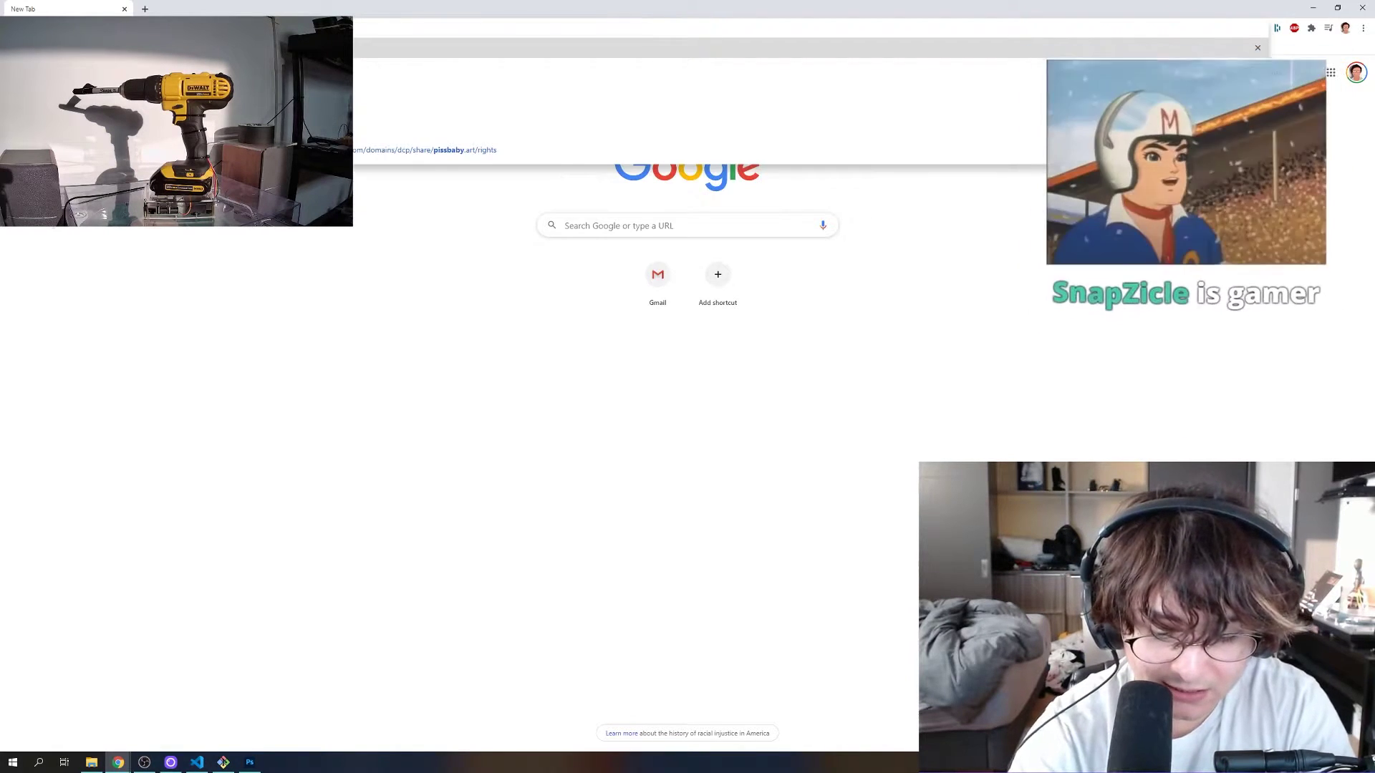
{"action": "key", "text": "Return"}
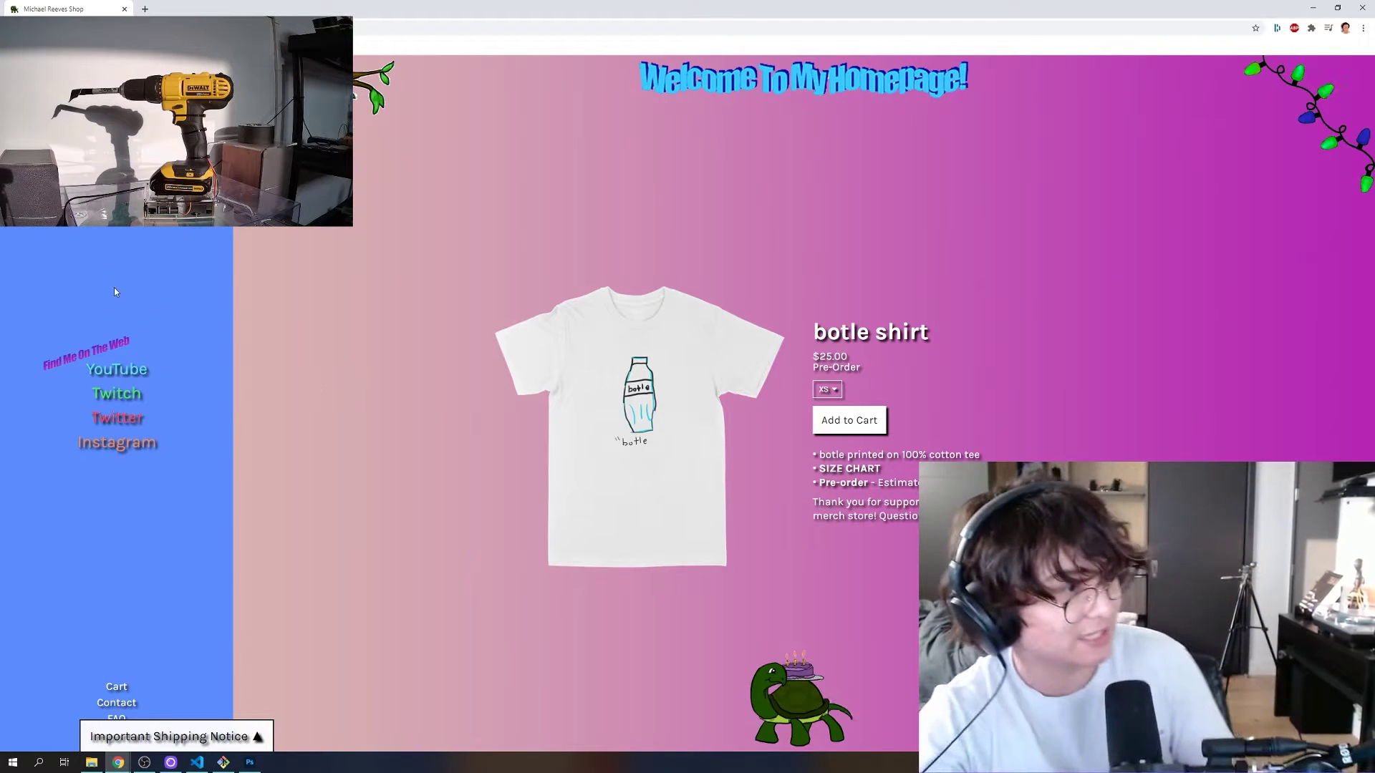
{"action": "left_click", "coordinate": [876, 432]}
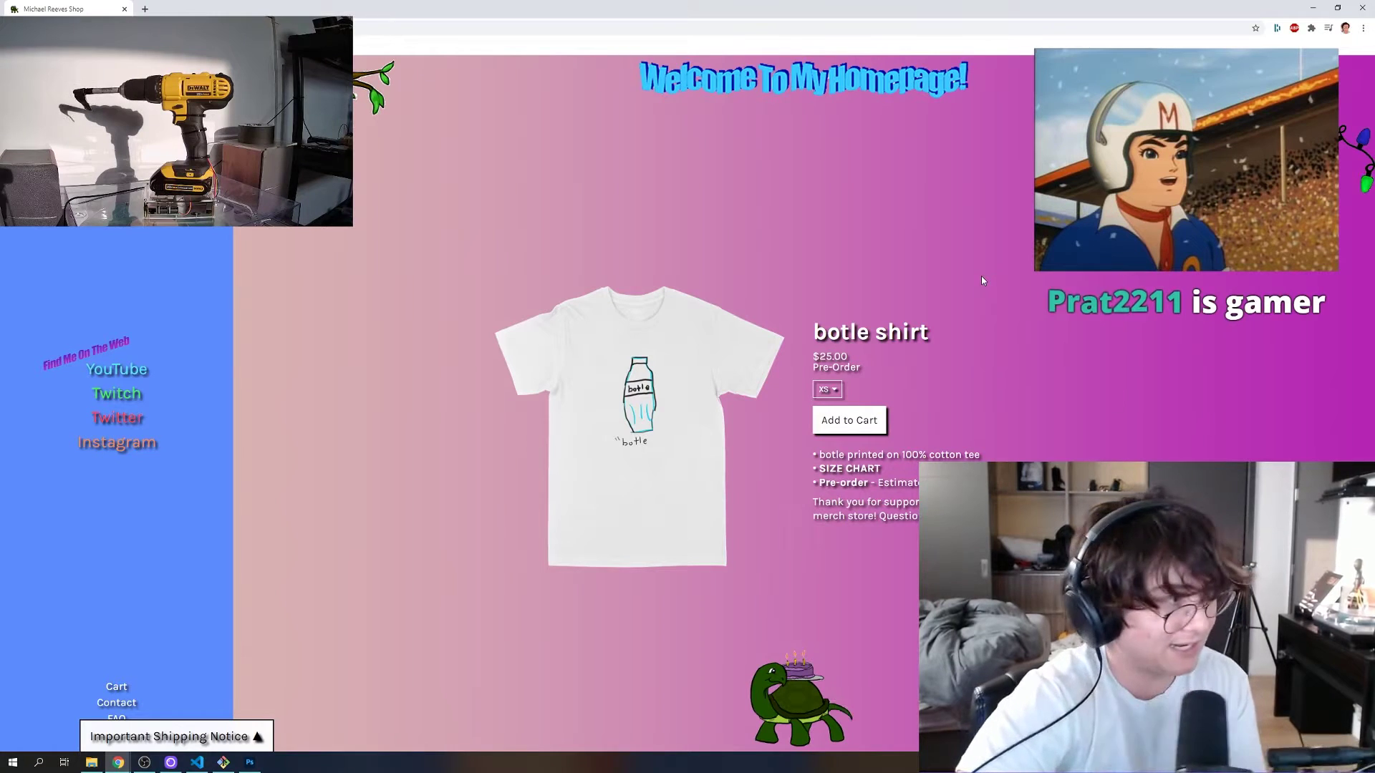
{"action": "key", "text": "Escape"}
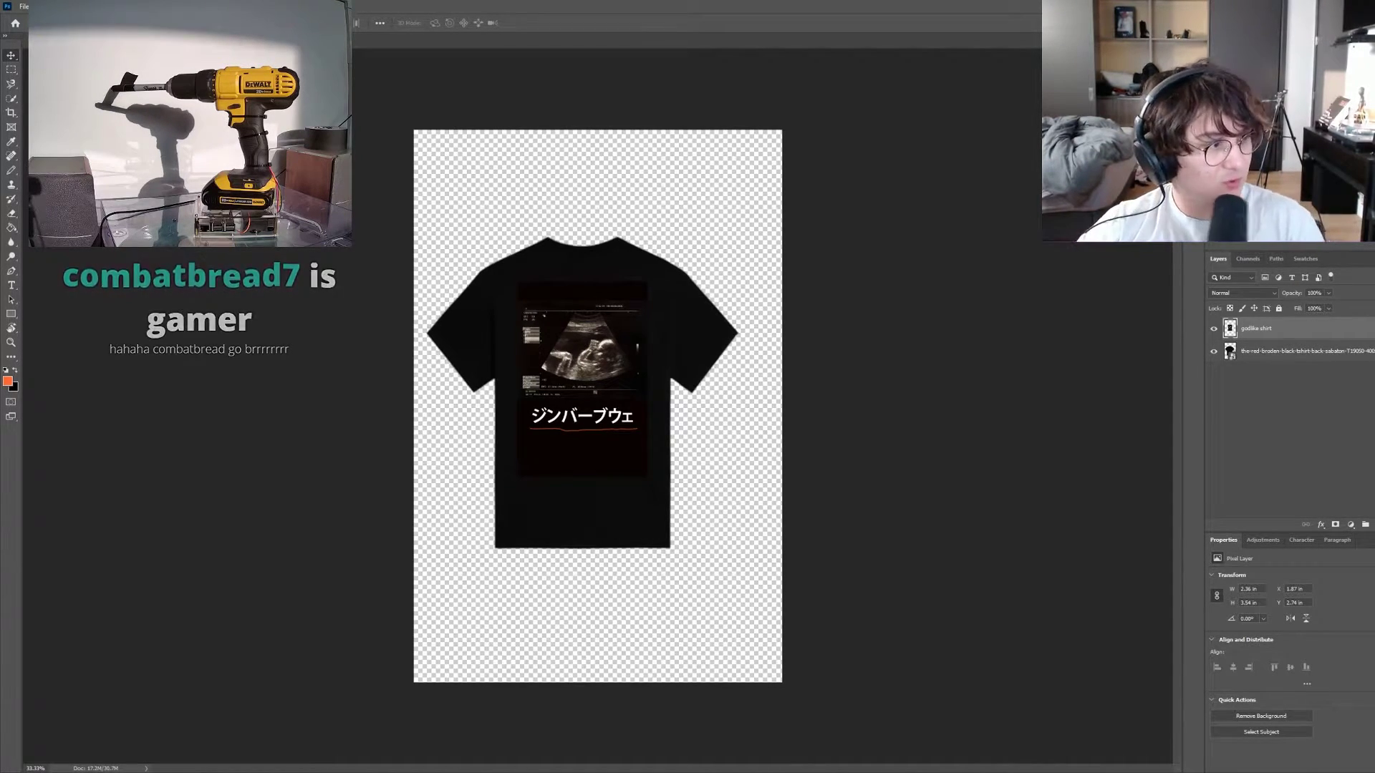
Examine the ultrasound graphic and katakana title close up on the T-shirt mockup
{"action": "left_click", "coordinate": [249, 423]}
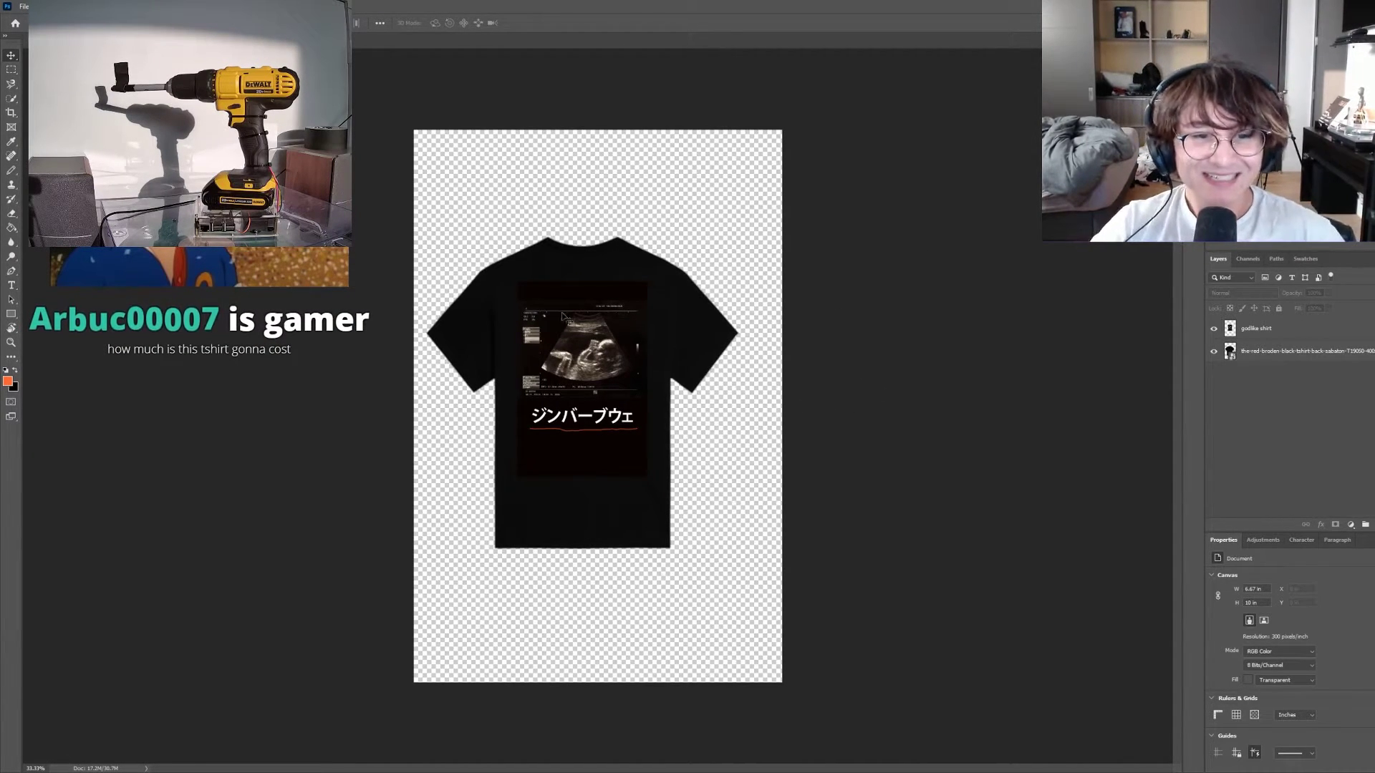
{"action": "key", "text": "ctrl+plus"}
{"action": "key", "text": "ctrl+plus"}
{"action": "key", "text": "ctrl+minus"}
{"action": "key", "text": "ctrl+plus"}
{"action": "key", "text": "ctrl+minus"}
{"action": "key", "text": "ctrl+minus"}
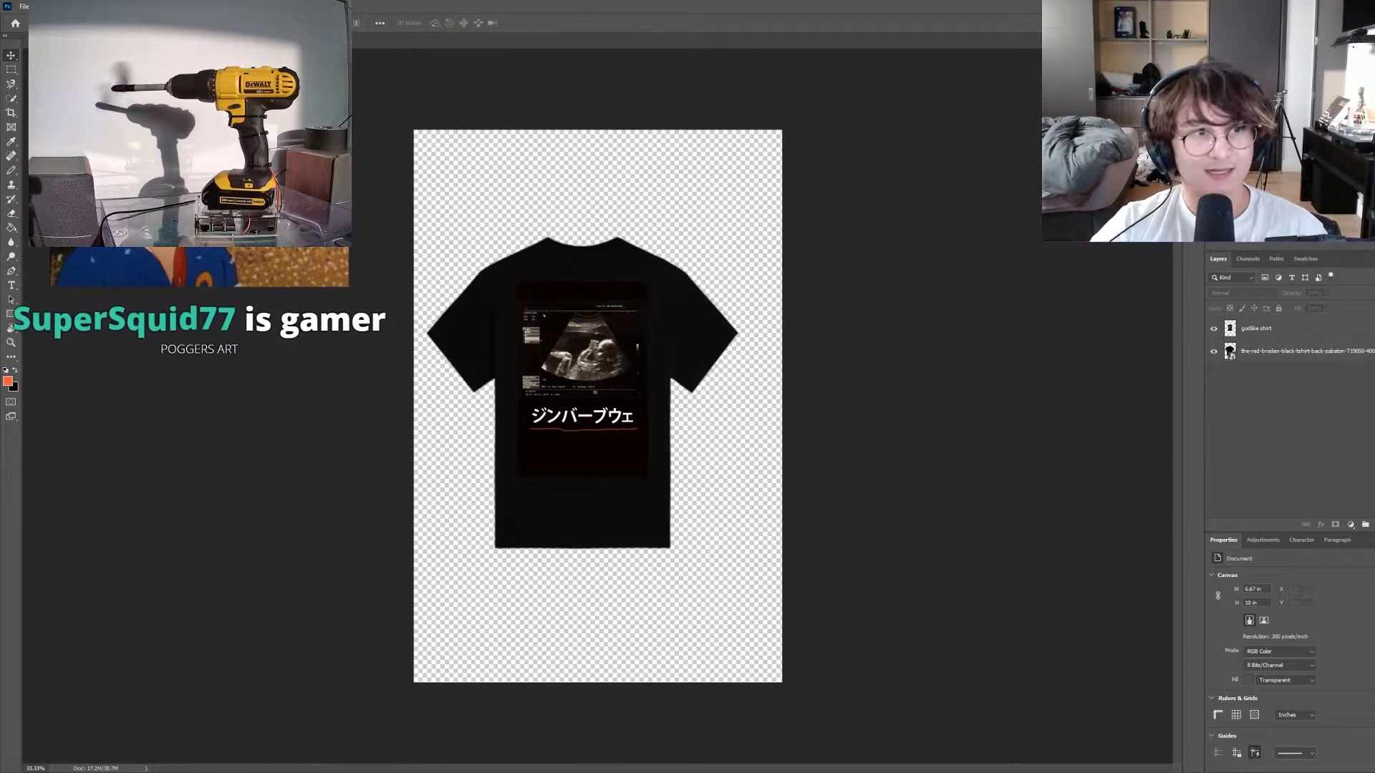
Return to the original ultrasound design document and lower the katakana title layer's opacity to 52%
{"action": "key", "text": "ctrl+Tab"}
{"action": "key", "text": "t"}
{"action": "left_click", "coordinate": [563, 485]}
{"action": "key", "text": "ctrl+a"}
{"action": "key", "text": "Escape"}
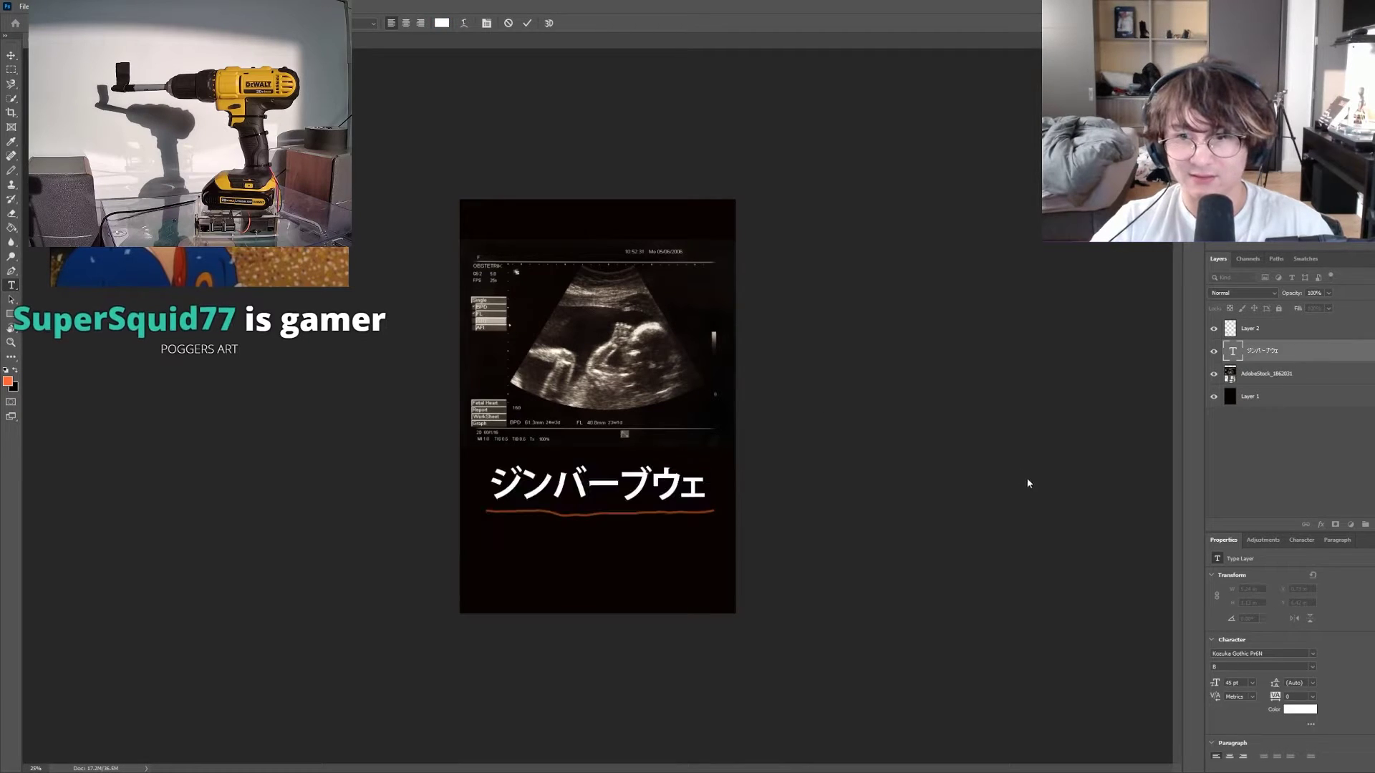
{"action": "left_click_drag", "start_coordinate": [1296, 294], "coordinate": [1267, 305]}
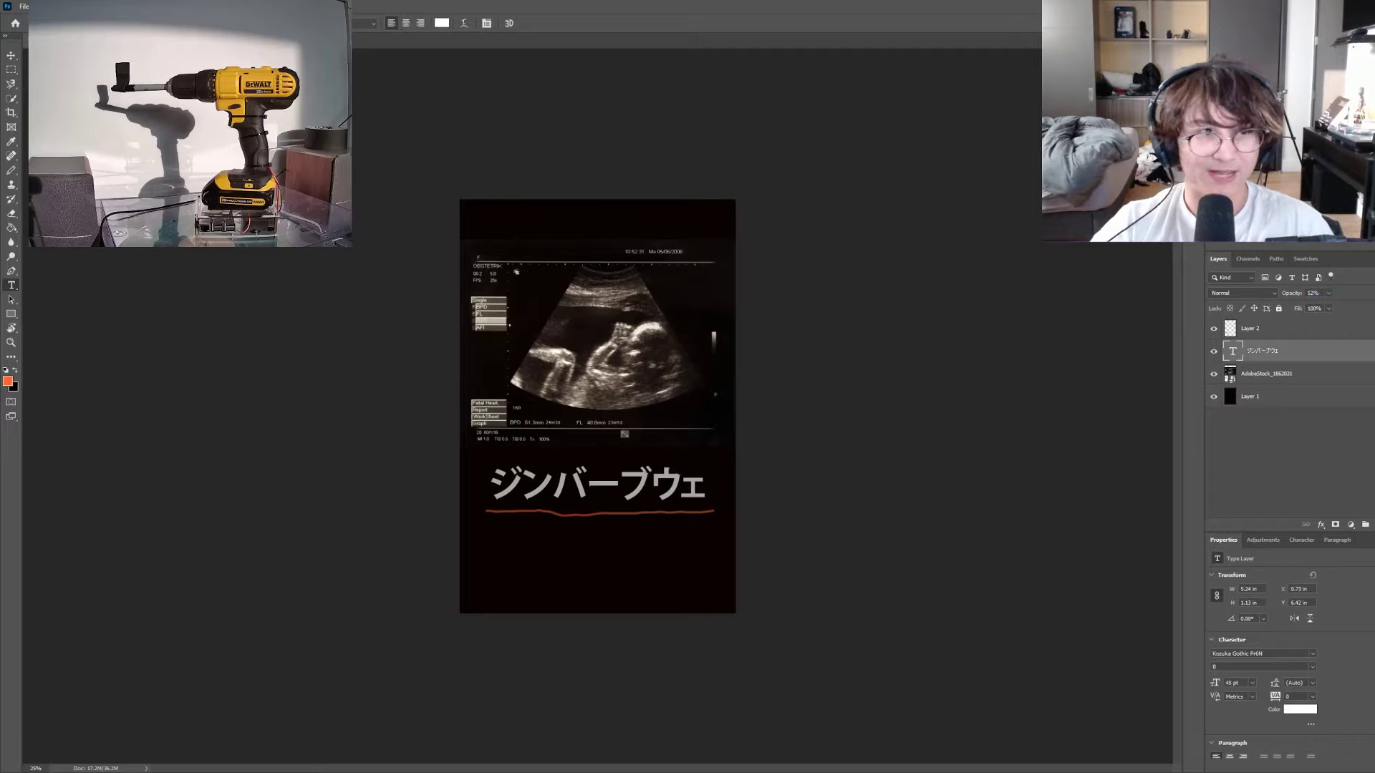
Compare the dimmed katakana title in the ultrasound design with the T-shirt mockup
{"action": "key", "text": "ctrl+minus"}
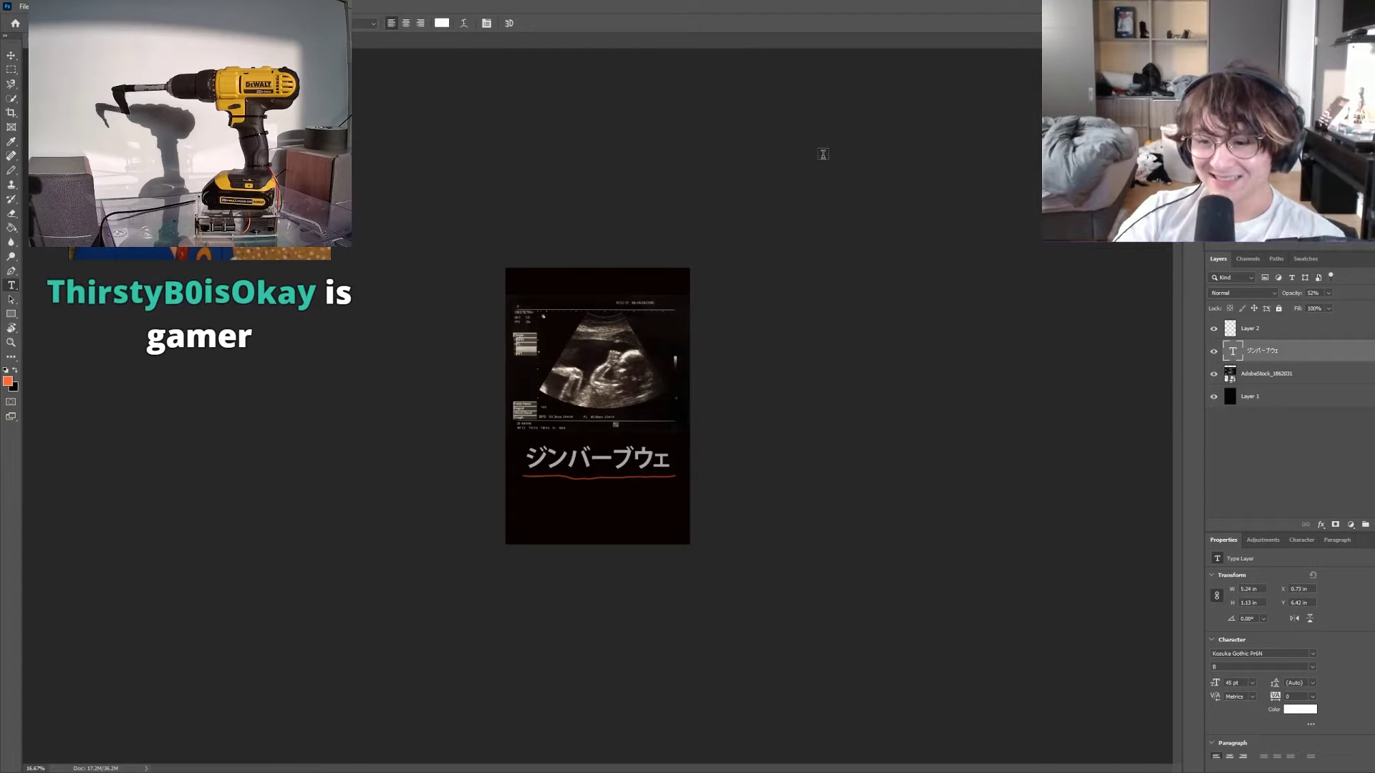
{"action": "key", "text": "ctrl+Tab"}
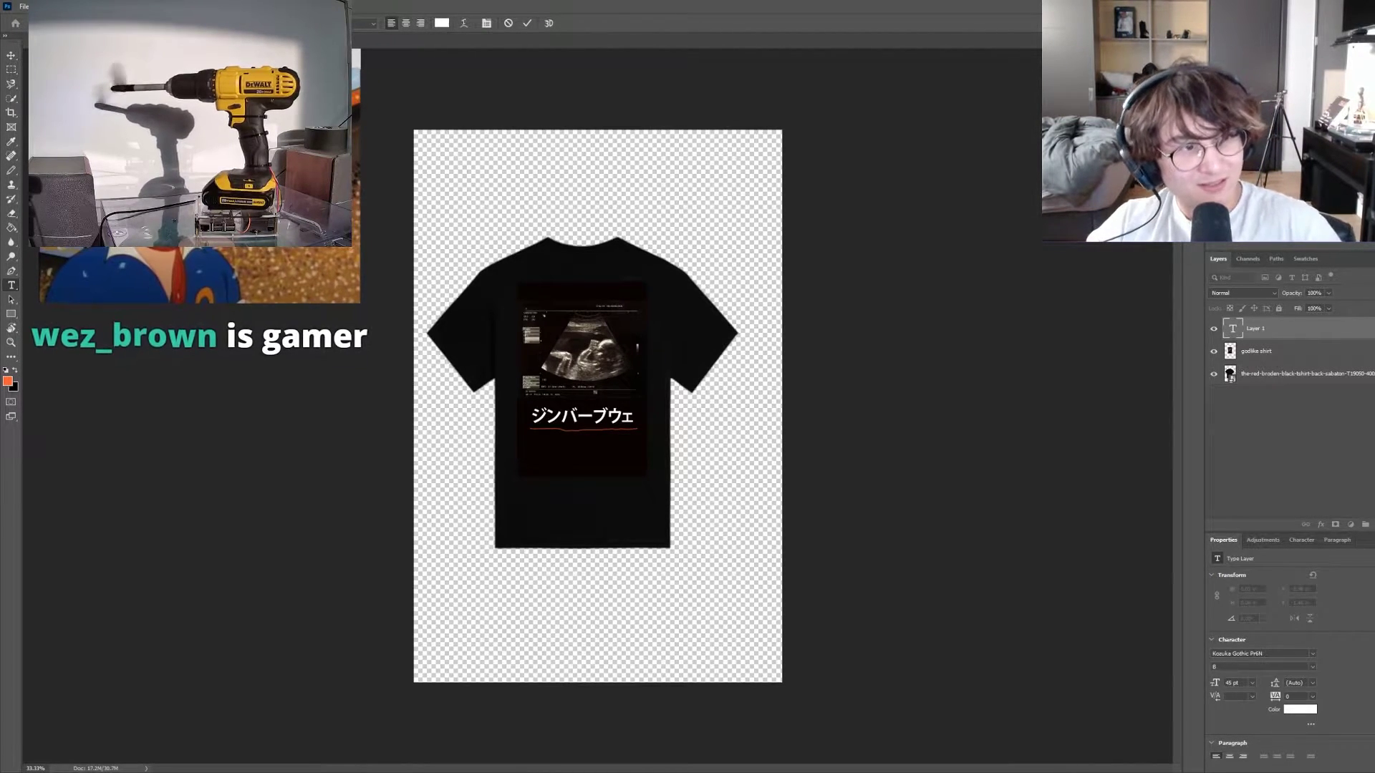
{"action": "key", "text": "ctrl+Tab"}
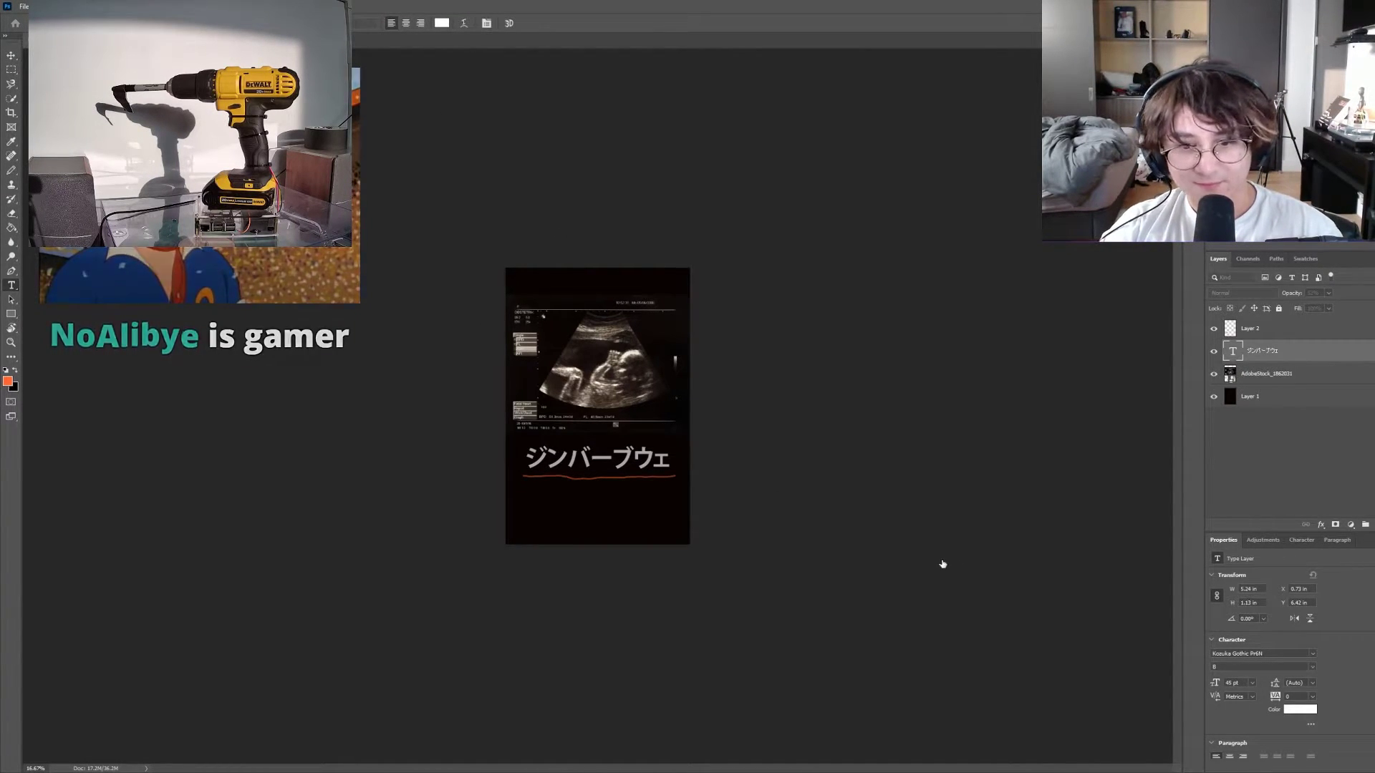
Start a new blank portrait document and fill its only layer with a light orange colour
{"action": "key", "text": "ctrl+Tab"}
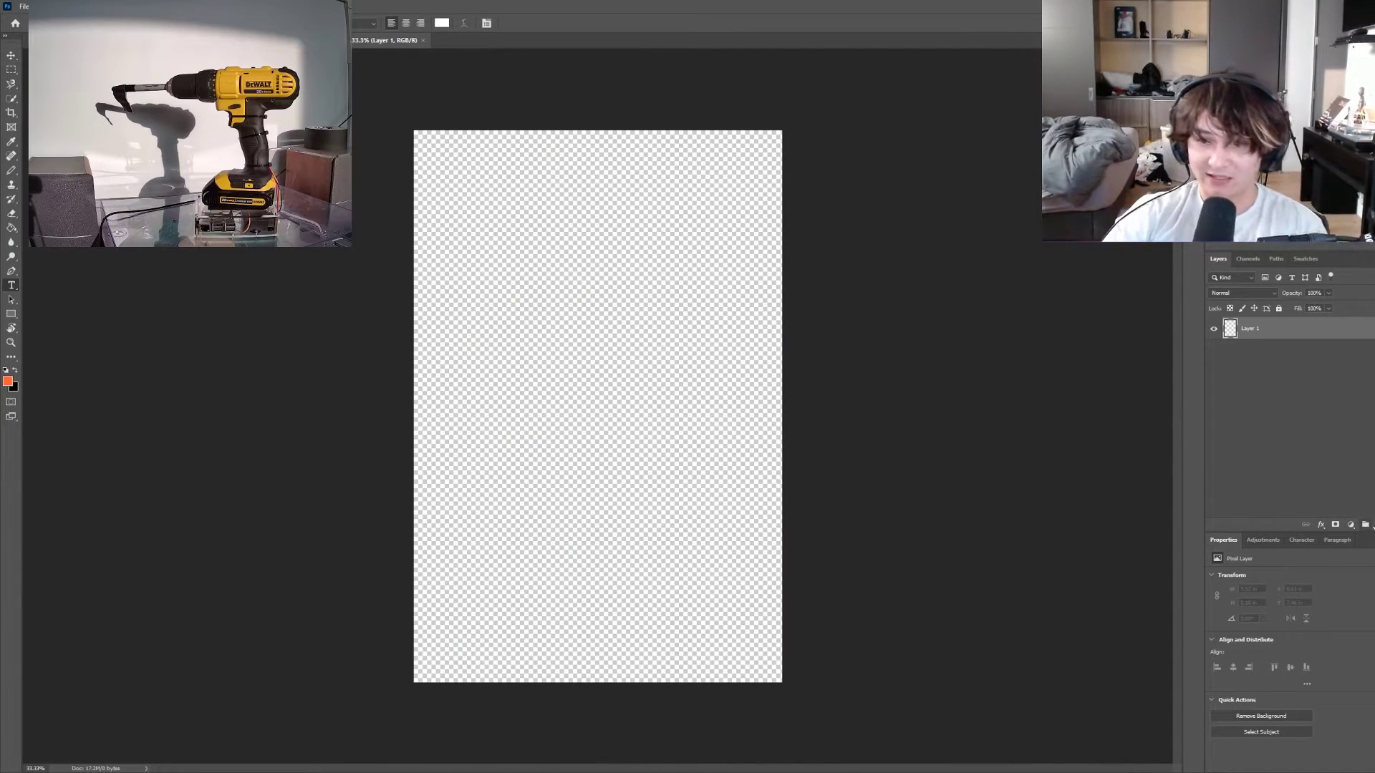
{"action": "key", "text": "g"}
{"action": "left_click", "coordinate": [544, 422]}
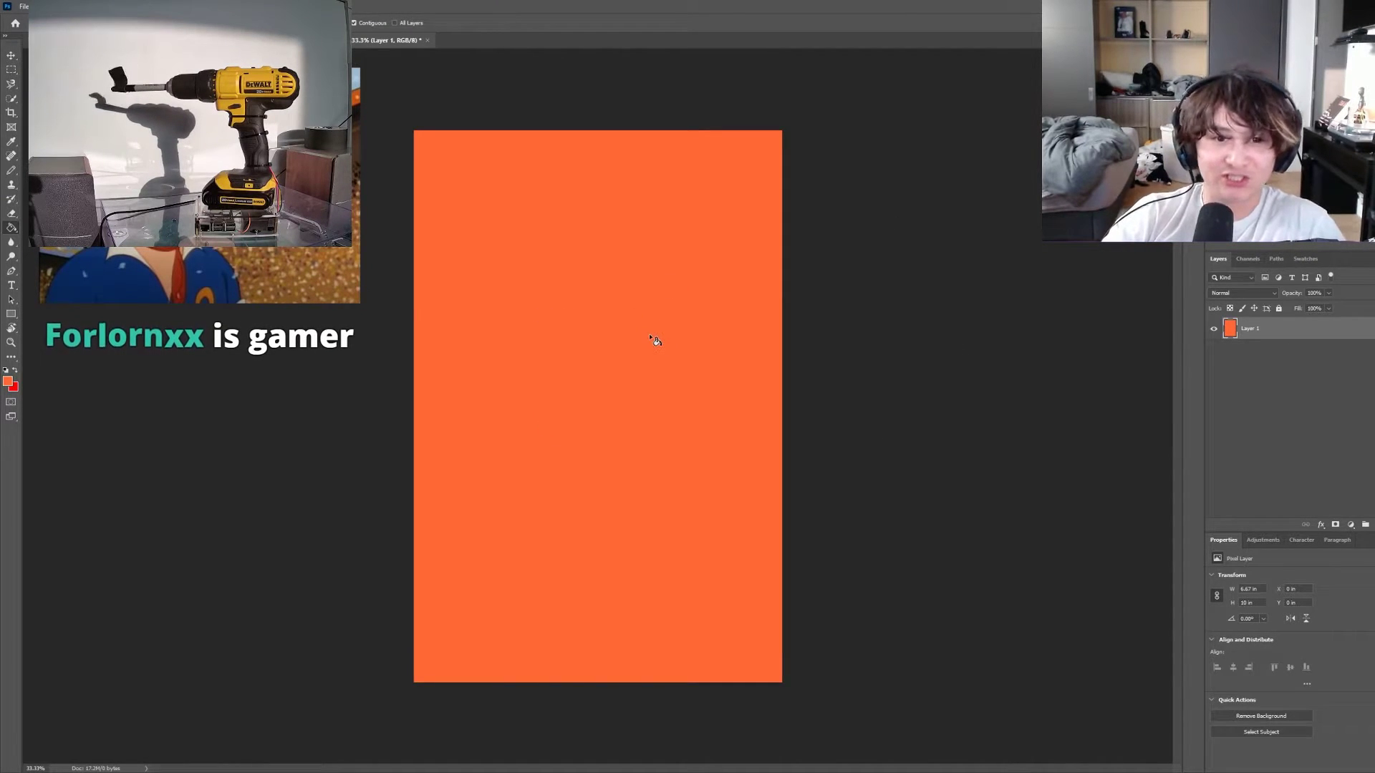
{"action": "left_click", "coordinate": [593, 367]}
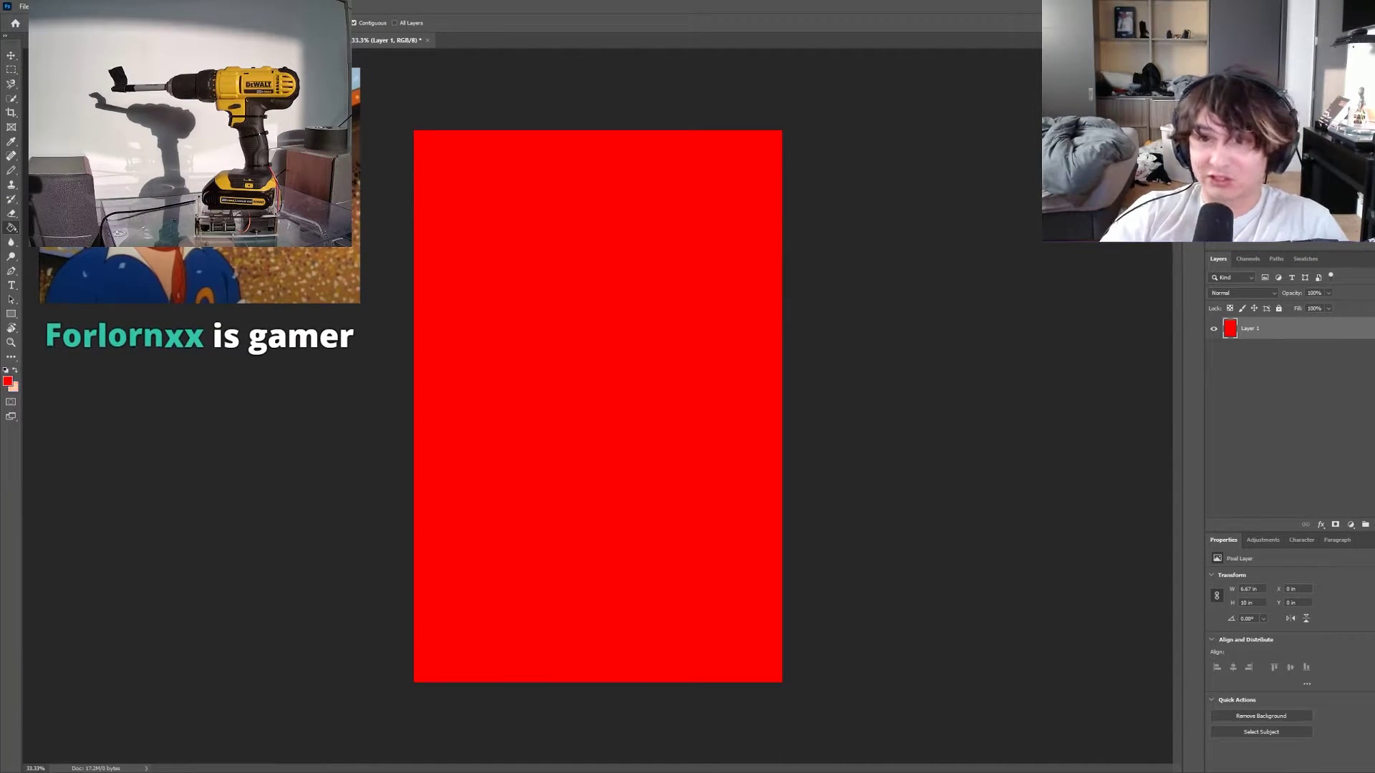
{"action": "key", "text": "F7"}
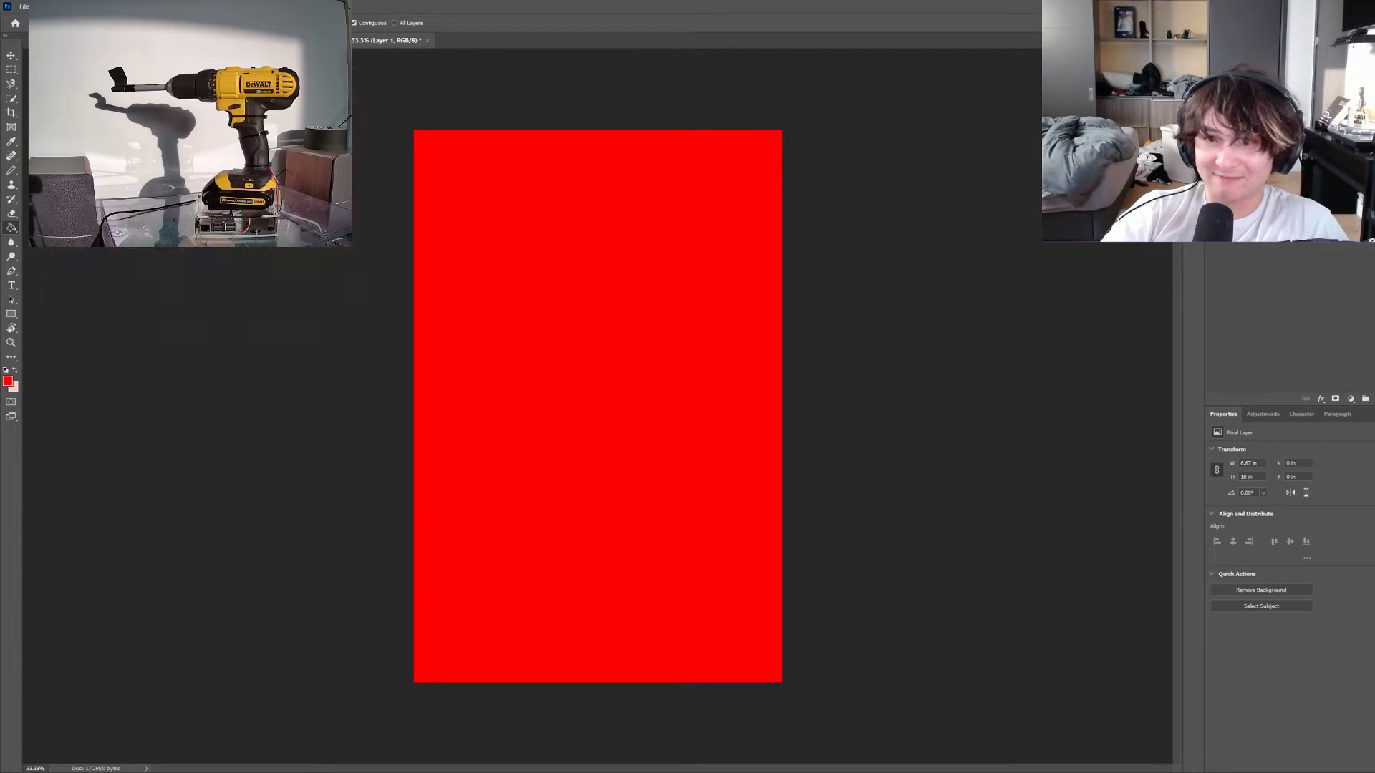
{"action": "key", "text": "F6"}
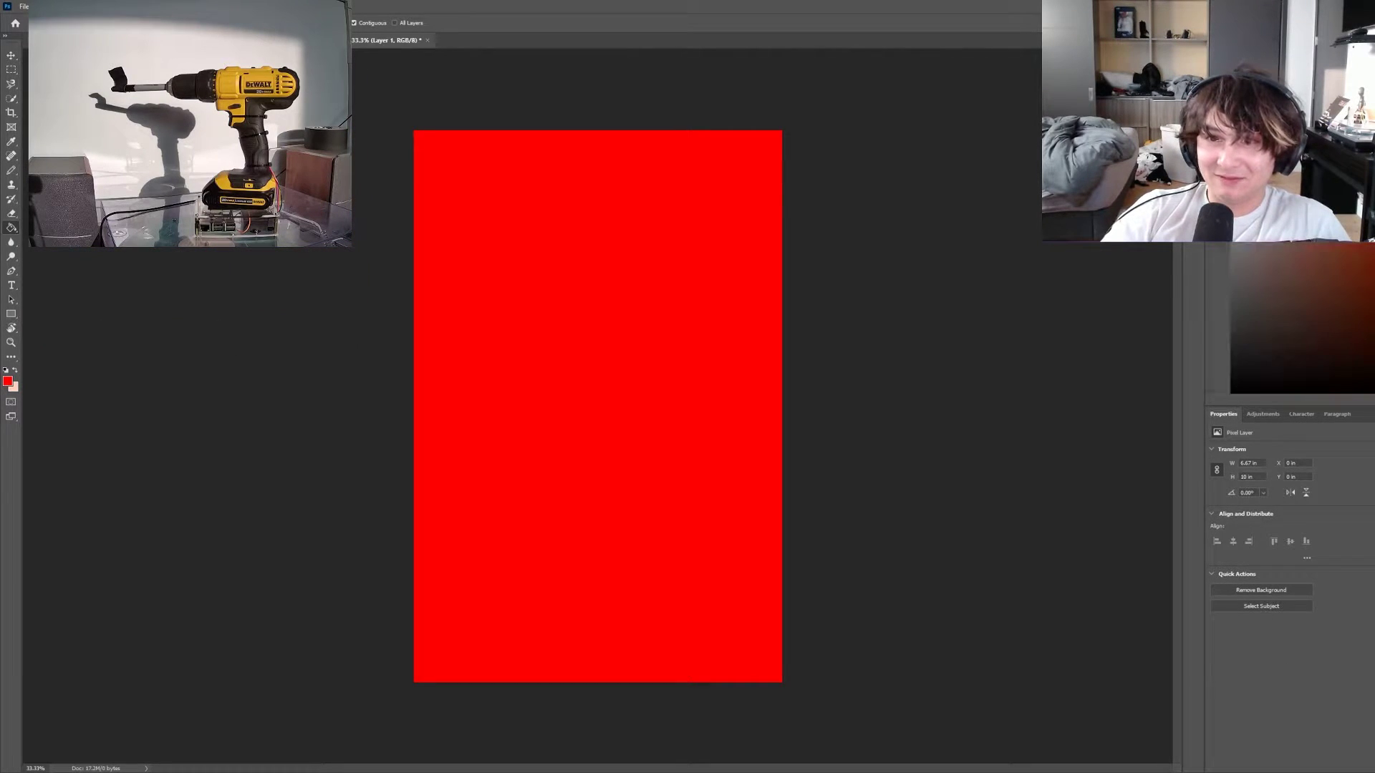
{"action": "key", "text": "x"}
{"action": "left_click", "coordinate": [580, 325]}
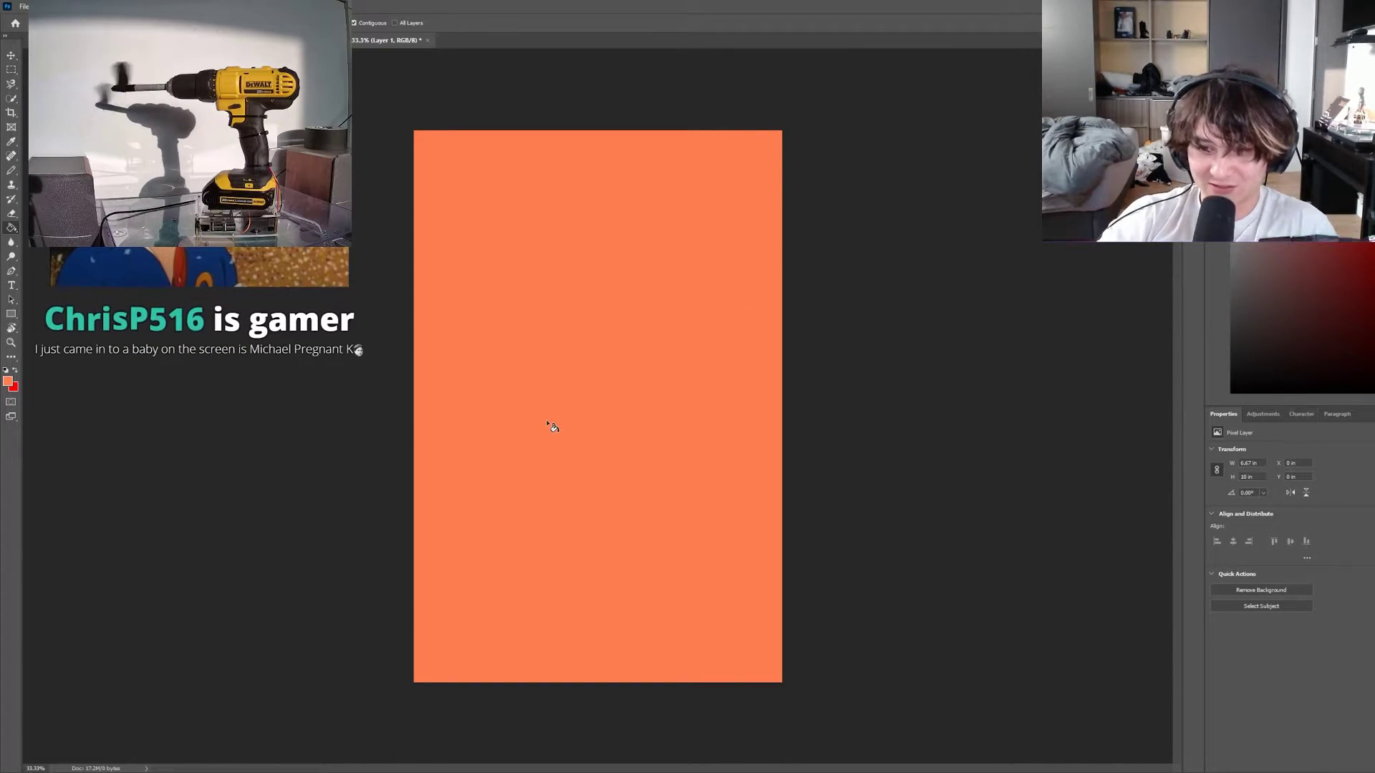
Add a new layer above the orange background and switch to the Pencil tool with grey and black as its colours
{"action": "key", "text": "F6"}
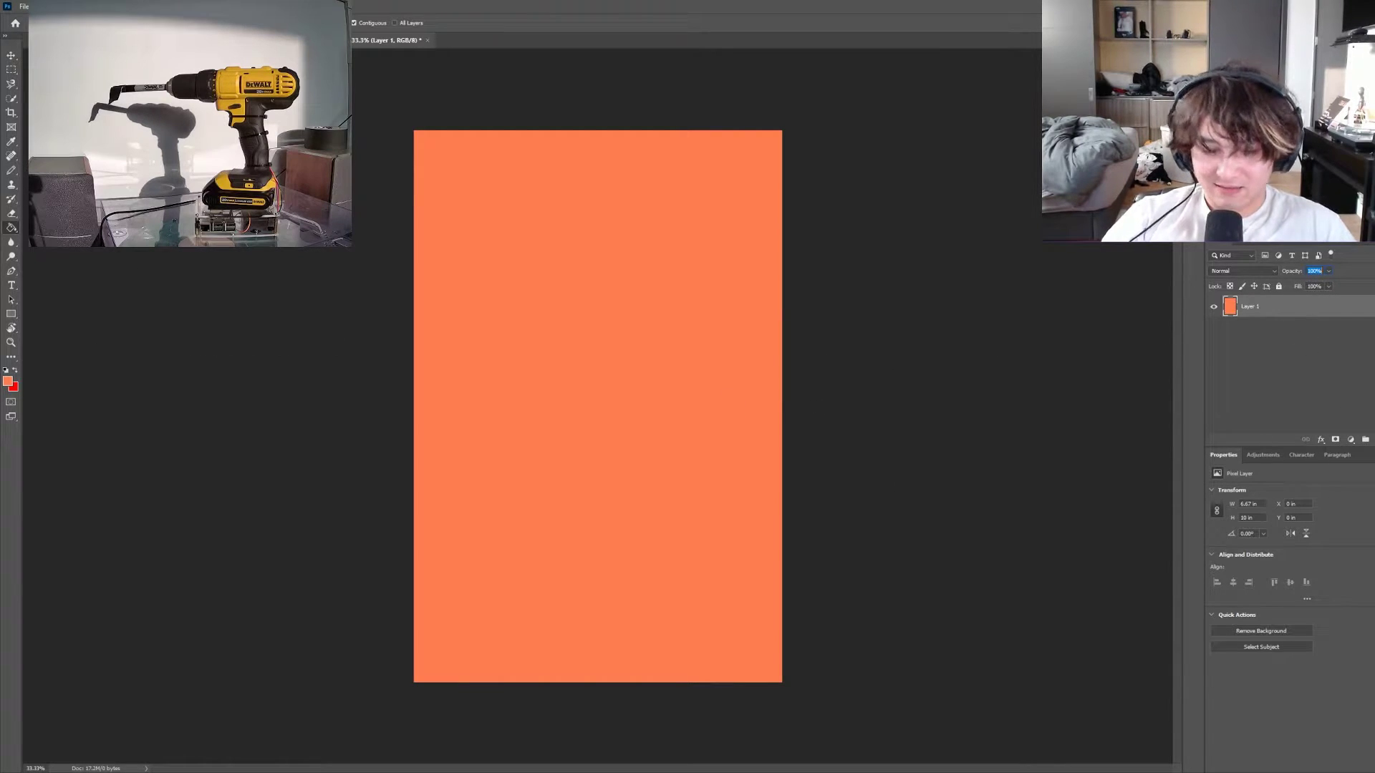
{"action": "key", "text": "b"}
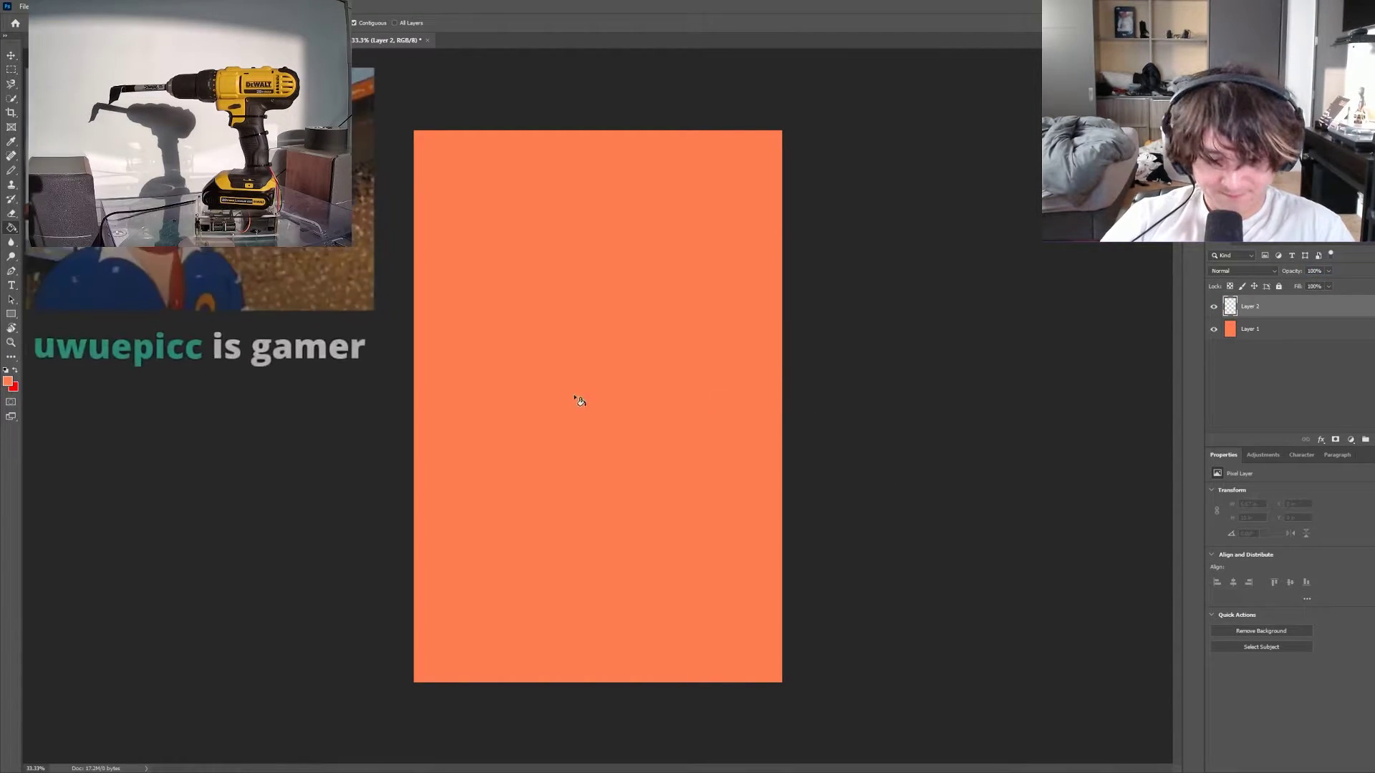
{"action": "key", "text": "ctrl+z"}
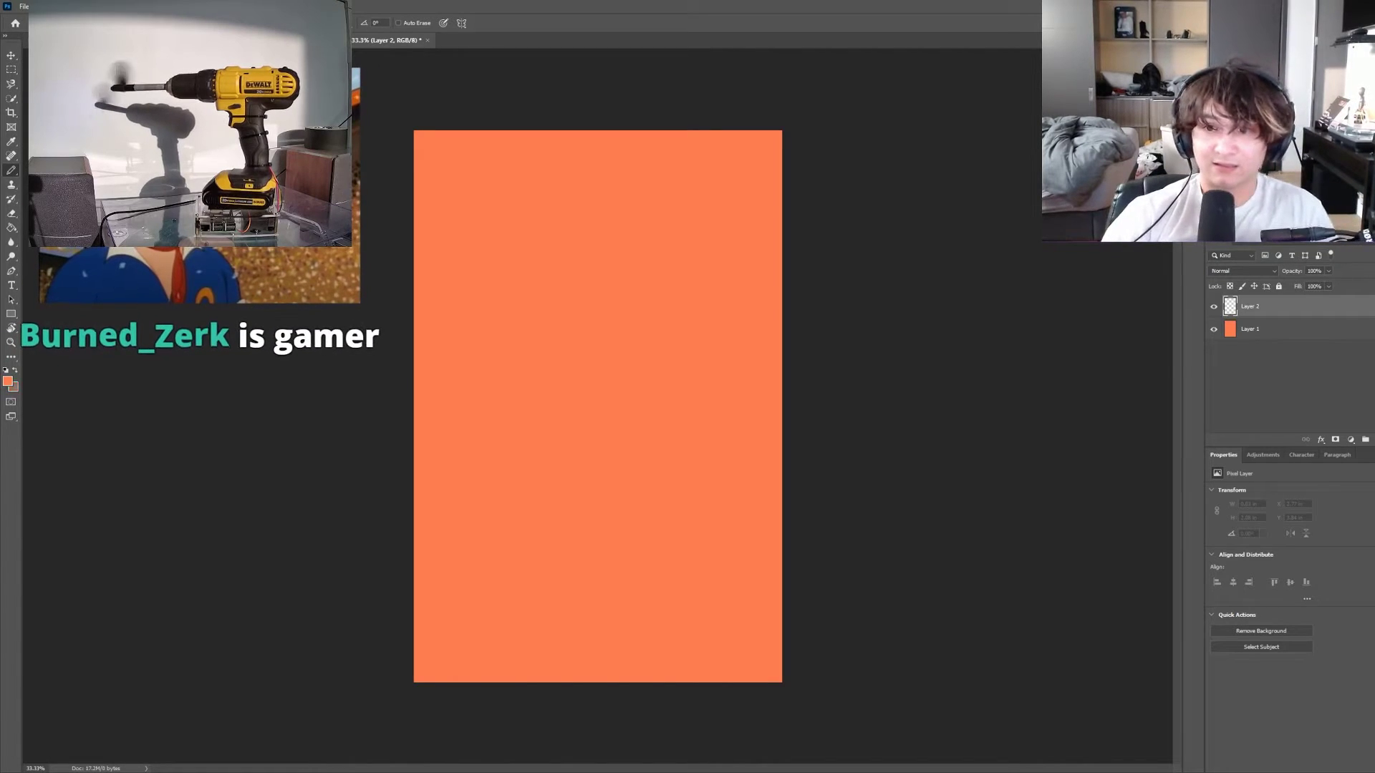
{"action": "key", "text": "x"}
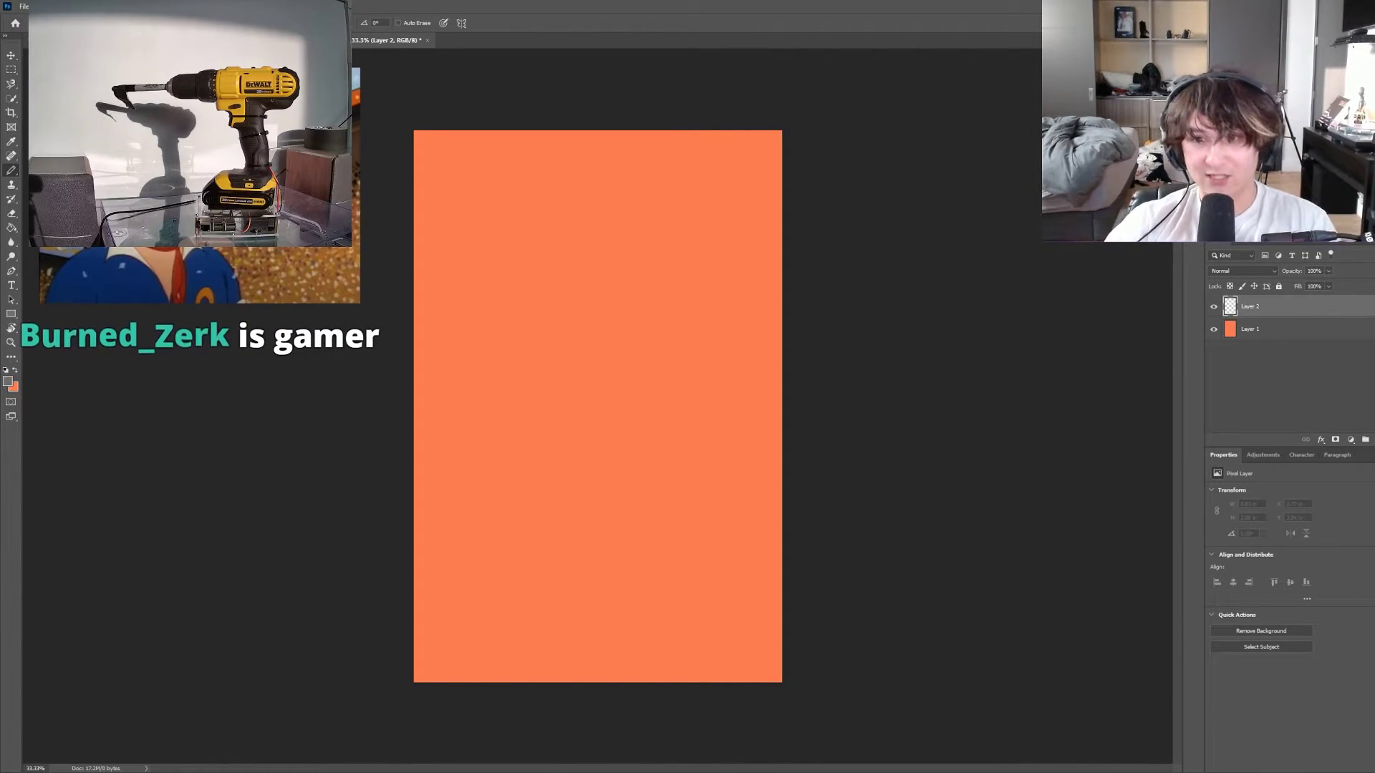
{"action": "key", "text": "ctrl+z"}
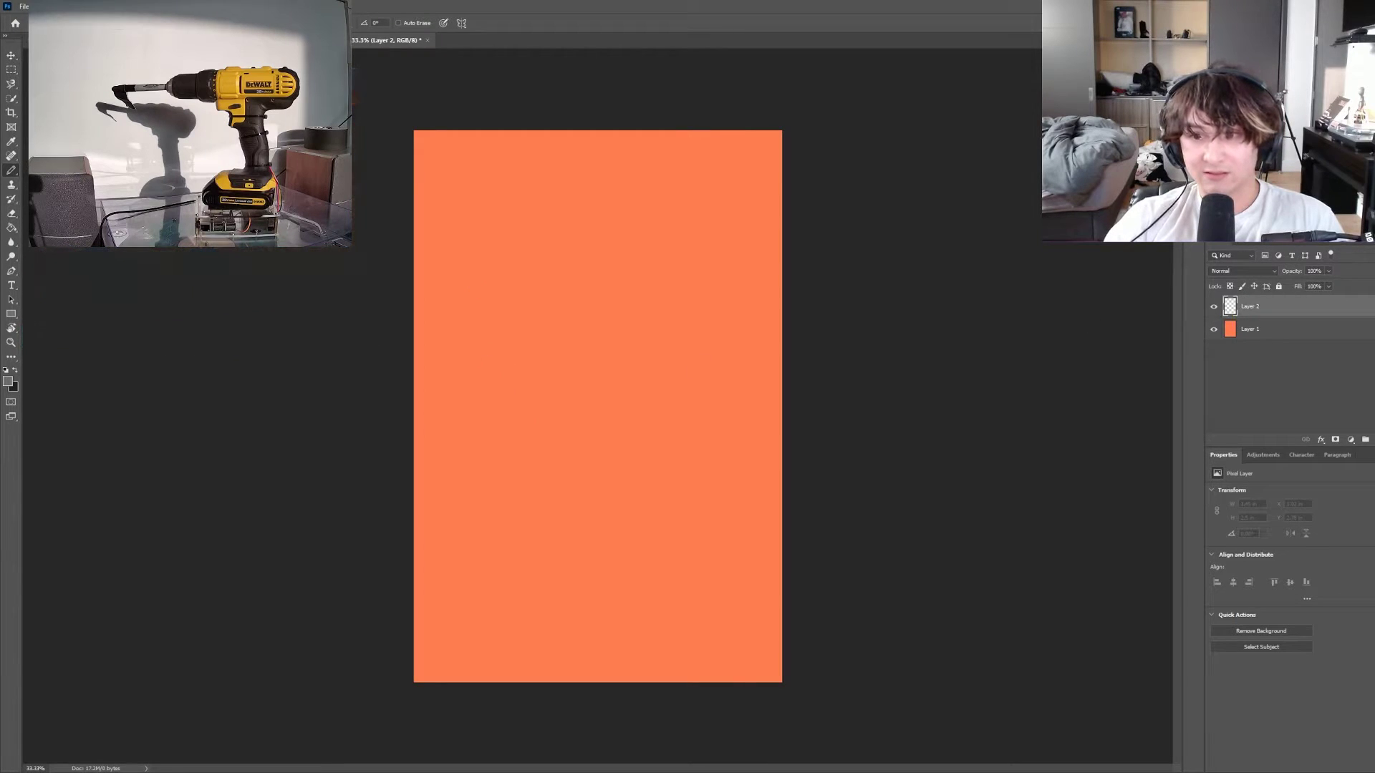
Draw a face outline in thick black pencil strokes: an arched forehead, two inward-curving cheeks and a short curved chin
{"action": "mouse_move", "coordinate": [486, 346]}
{"action": "left_mouse_down"}
{"action": "mouse_move", "coordinate": [526, 429]}
{"action": "mouse_move", "coordinate": [520, 495]}
{"action": "left_mouse_up"}
{"action": "key", "text": "ctrl+z"}
{"action": "key", "text": "x"}
{"action": "mouse_move", "coordinate": [469, 365]}
{"action": "left_mouse_down"}
{"action": "mouse_move", "coordinate": [494, 411]}
{"action": "mouse_move", "coordinate": [494, 501]}
{"action": "left_mouse_up"}
{"action": "key", "text": "ctrl+z"}
{"action": "mouse_move", "coordinate": [486, 372]}
{"action": "left_mouse_down"}
{"action": "mouse_move", "coordinate": [528, 456]}
{"action": "mouse_move", "coordinate": [521, 504]}
{"action": "left_mouse_up"}
{"action": "mouse_move", "coordinate": [467, 307]}
{"action": "left_mouse_down"}
{"action": "mouse_move", "coordinate": [624, 241]}
{"action": "mouse_move", "coordinate": [686, 275]}
{"action": "left_mouse_up"}
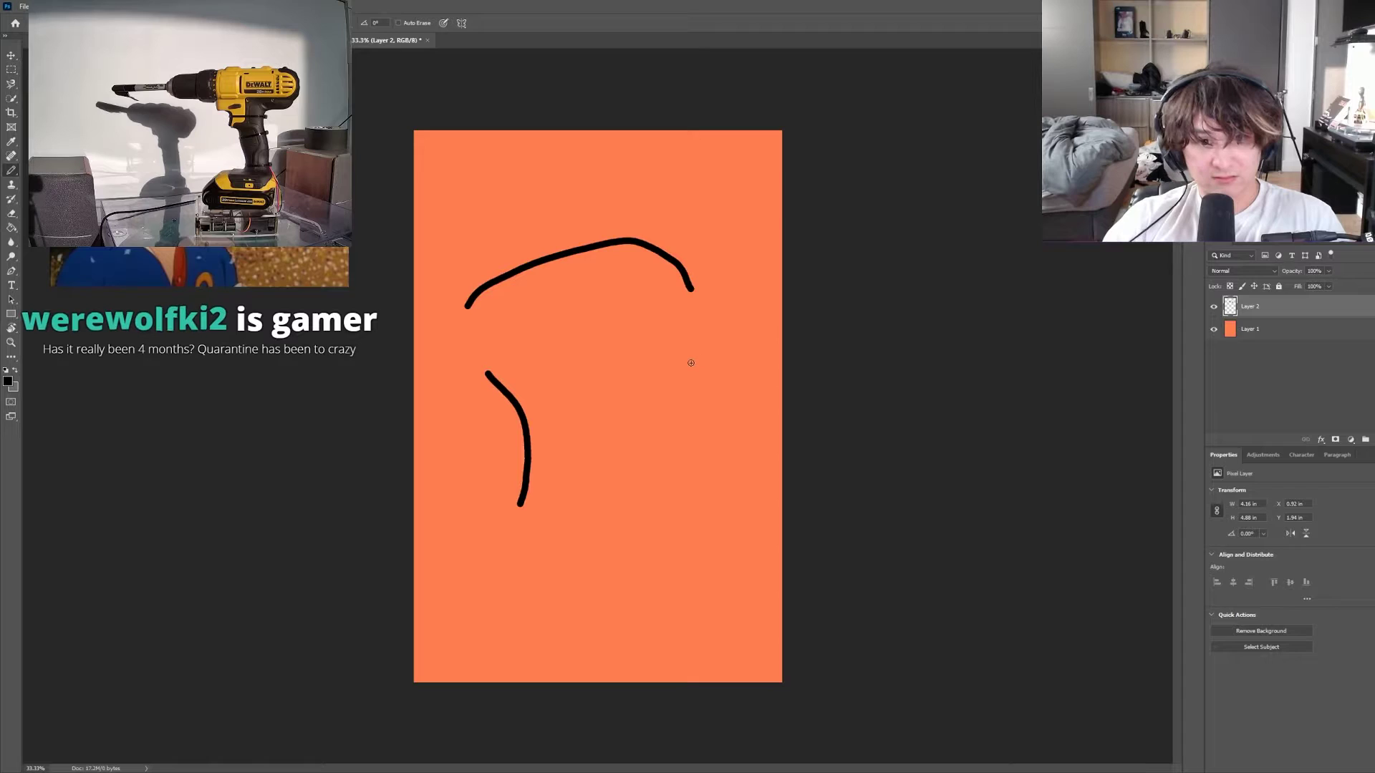
{"action": "left_click_drag", "start_coordinate": [564, 527], "coordinate": [639, 536]}
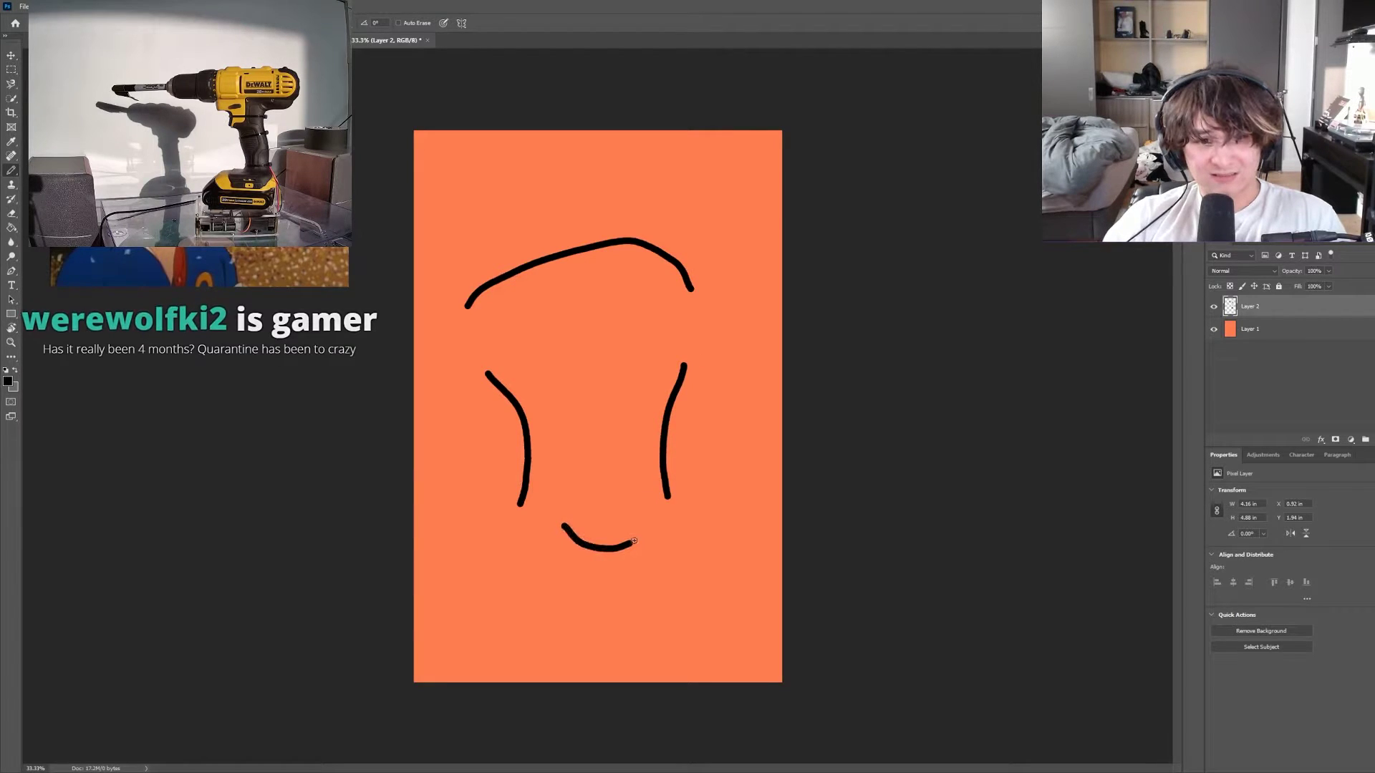
Scribble two round black eyes with a thinner pencil and draw a short horizontal line in the lower middle of the face
{"action": "mouse_move", "coordinate": [547, 328]}
{"action": "left_mouse_down"}
{"action": "mouse_move", "coordinate": [573, 337]}
{"action": "mouse_move", "coordinate": [576, 362]}
{"action": "mouse_move", "coordinate": [544, 337]}
{"action": "mouse_move", "coordinate": [548, 369]}
{"action": "mouse_move", "coordinate": [552, 343]}
{"action": "mouse_move", "coordinate": [598, 341]}
{"action": "mouse_move", "coordinate": [553, 339]}
{"action": "mouse_move", "coordinate": [580, 343]}
{"action": "mouse_move", "coordinate": [569, 362]}
{"action": "left_mouse_up"}
{"action": "key", "text": "ctrl+z"}
{"action": "key", "text": "ctrl+z"}
{"action": "key", "text": "ctrl+z"}
{"action": "key", "text": "ctrl+z"}
{"action": "key", "text": "ctrl+z"}
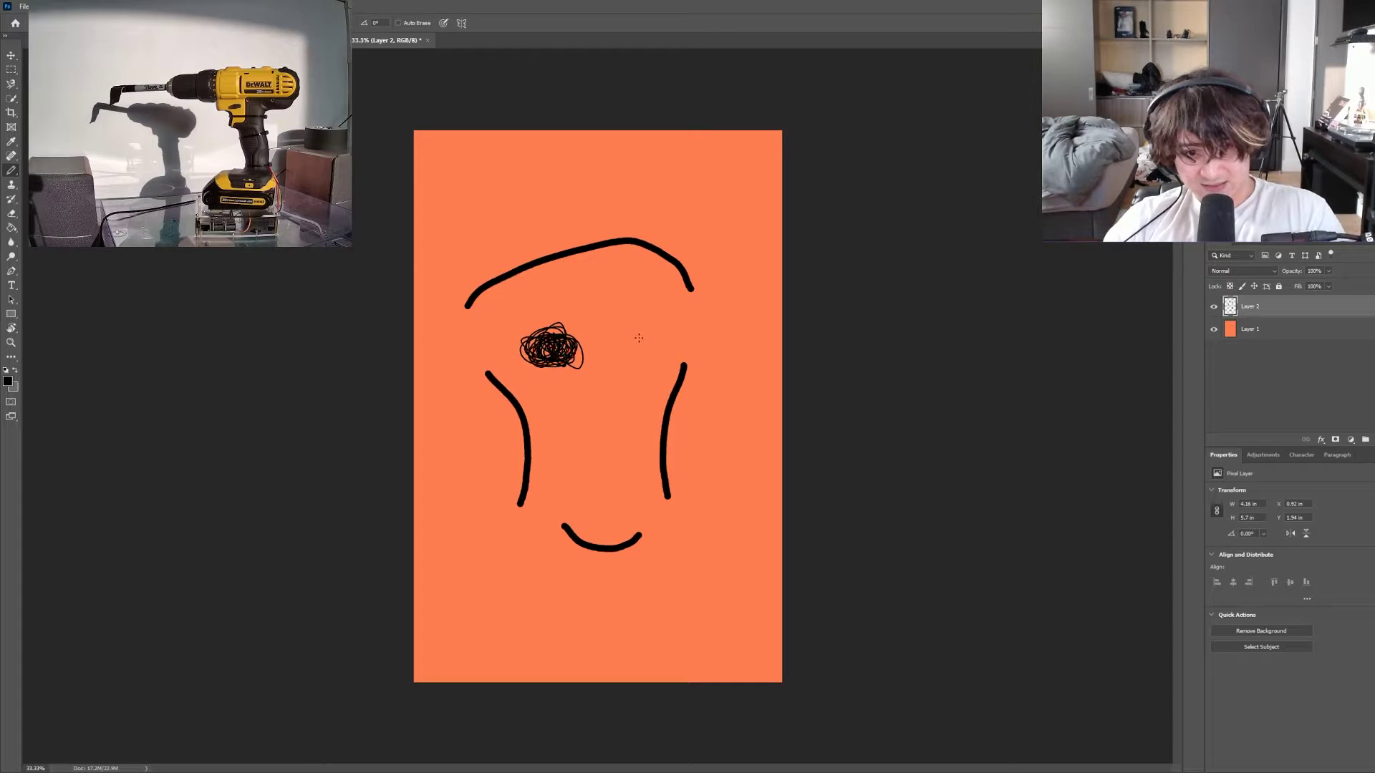
{"action": "mouse_move", "coordinate": [659, 340]}
{"action": "left_mouse_down"}
{"action": "mouse_move", "coordinate": [647, 358]}
{"action": "mouse_move", "coordinate": [621, 355]}
{"action": "mouse_move", "coordinate": [624, 331]}
{"action": "mouse_move", "coordinate": [665, 348]}
{"action": "left_mouse_up"}
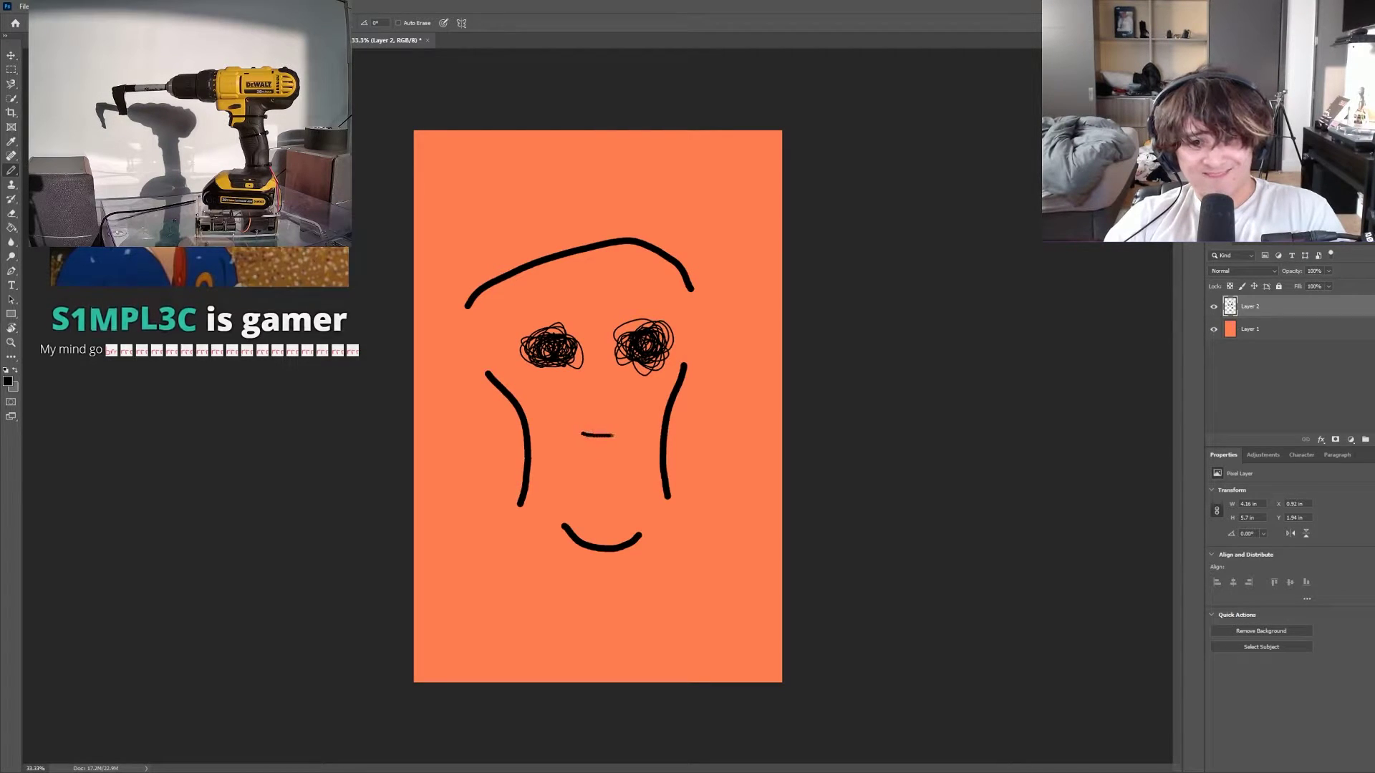
{"action": "left_click_drag", "start_coordinate": [581, 446], "coordinate": [618, 448]}
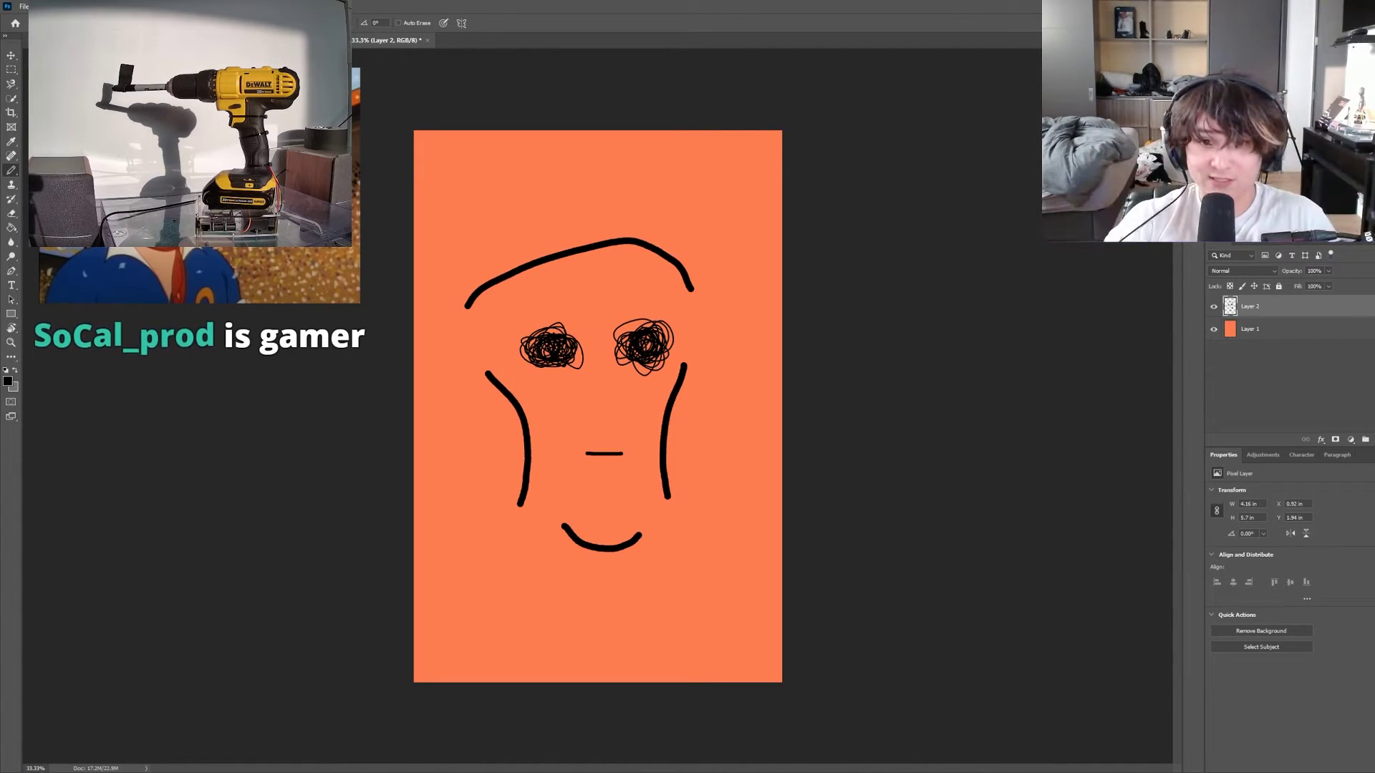
Handwrite the word "groot" in quotation marks in black beneath the face
{"action": "left_click_drag", "start_coordinate": [478, 596], "coordinate": [486, 606]}
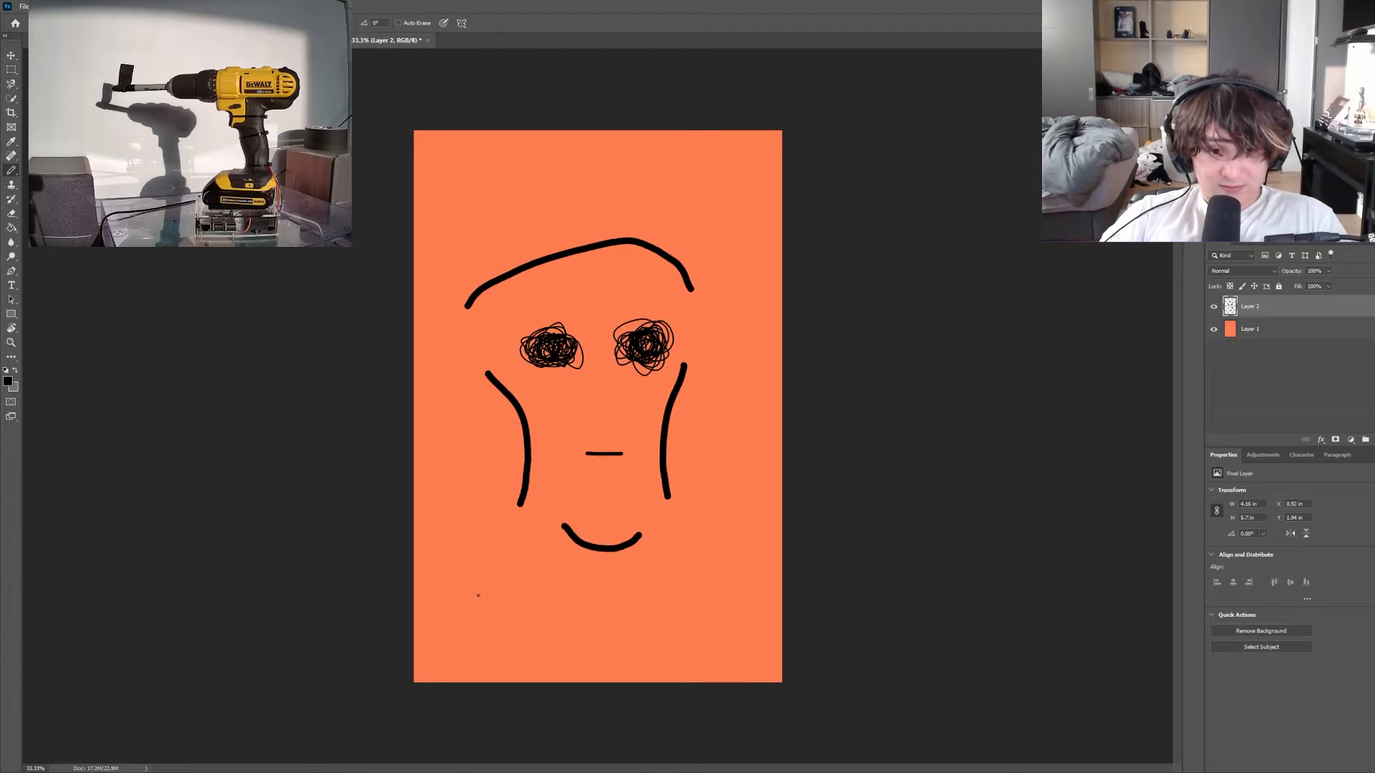
{"action": "mouse_move", "coordinate": [513, 617]}
{"action": "left_mouse_down"}
{"action": "mouse_move", "coordinate": [509, 645]}
{"action": "mouse_move", "coordinate": [567, 615]}
{"action": "left_mouse_up"}
{"action": "mouse_move", "coordinate": [568, 617]}
{"action": "left_mouse_down"}
{"action": "mouse_move", "coordinate": [563, 633]}
{"action": "mouse_move", "coordinate": [571, 622]}
{"action": "left_mouse_up"}
{"action": "mouse_move", "coordinate": [590, 618]}
{"action": "left_mouse_down"}
{"action": "mouse_move", "coordinate": [581, 624]}
{"action": "mouse_move", "coordinate": [620, 642]}
{"action": "left_mouse_up"}
{"action": "left_click_drag", "start_coordinate": [615, 620], "coordinate": [638, 617]}
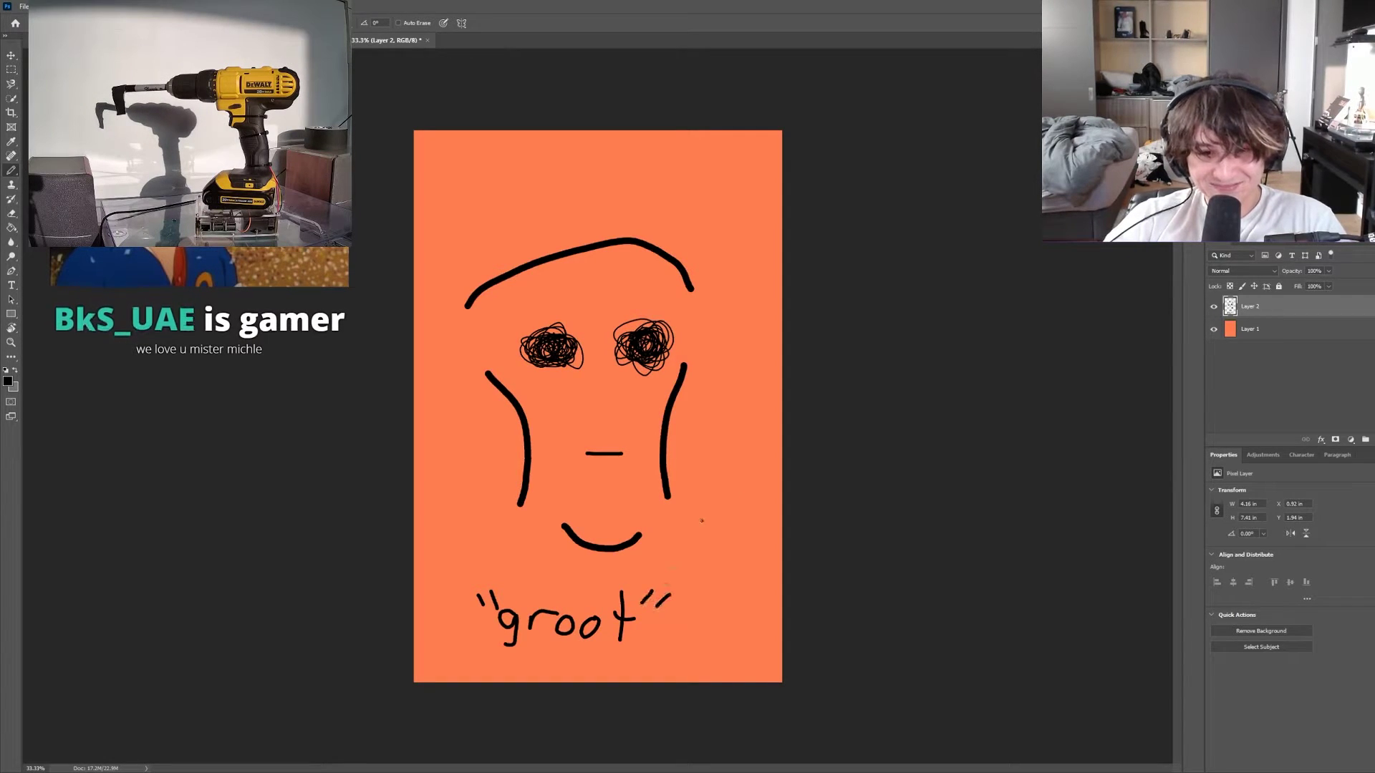
{"action": "scroll", "coordinate": [747, 471], "scroll_direction": "down", "scroll_amount": 3}
{"action": "scroll", "coordinate": [746, 466], "scroll_direction": "up", "scroll_amount": 1}
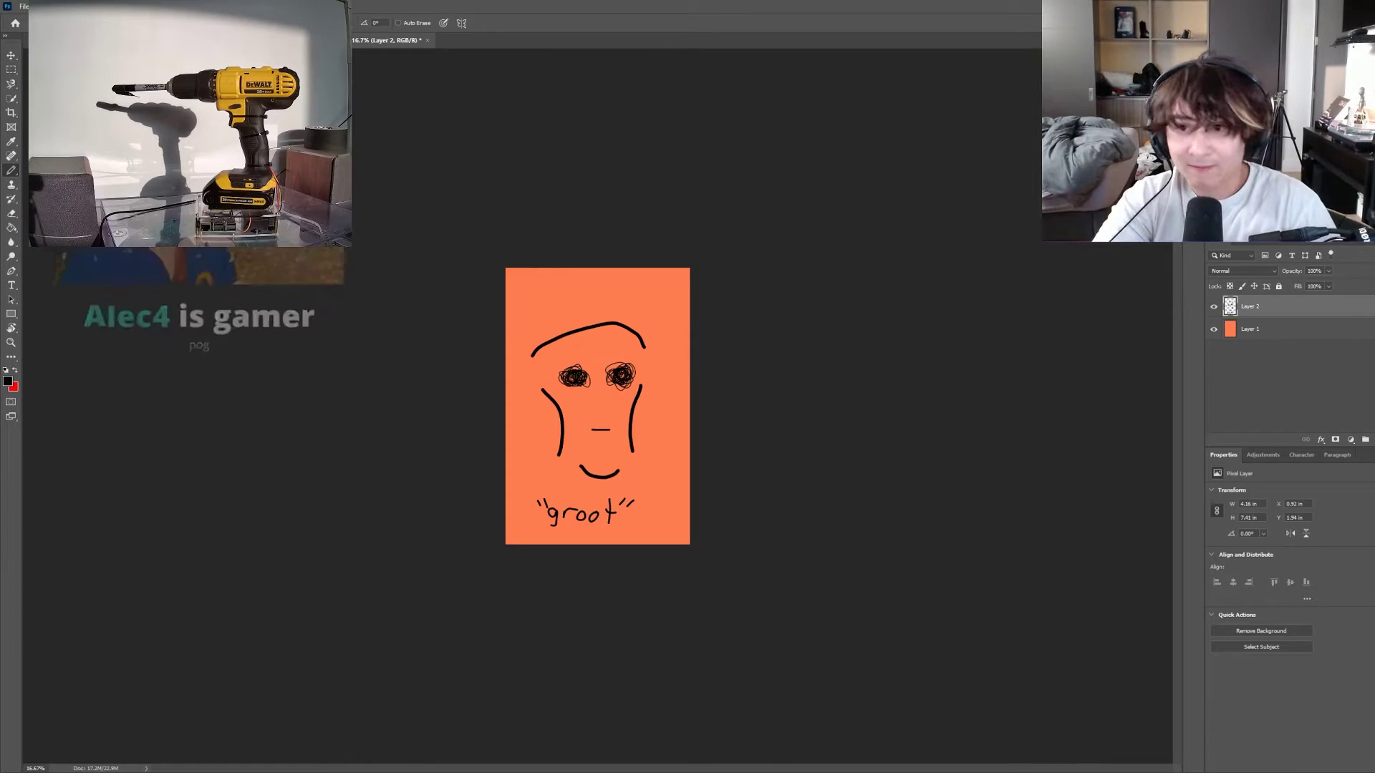
Draw five short red stitch lines across the forehead arc and check the drawing at a small size
{"action": "key", "text": "x"}
{"action": "mouse_move", "coordinate": [636, 322]}
{"action": "left_mouse_down"}
{"action": "mouse_move", "coordinate": [587, 317]}
{"action": "mouse_move", "coordinate": [572, 341]}
{"action": "left_mouse_up"}
{"action": "key", "text": "ctrl+minus"}
{"action": "key", "text": "ctrl+minus"}
{"action": "key", "text": "ctrl+minus"}
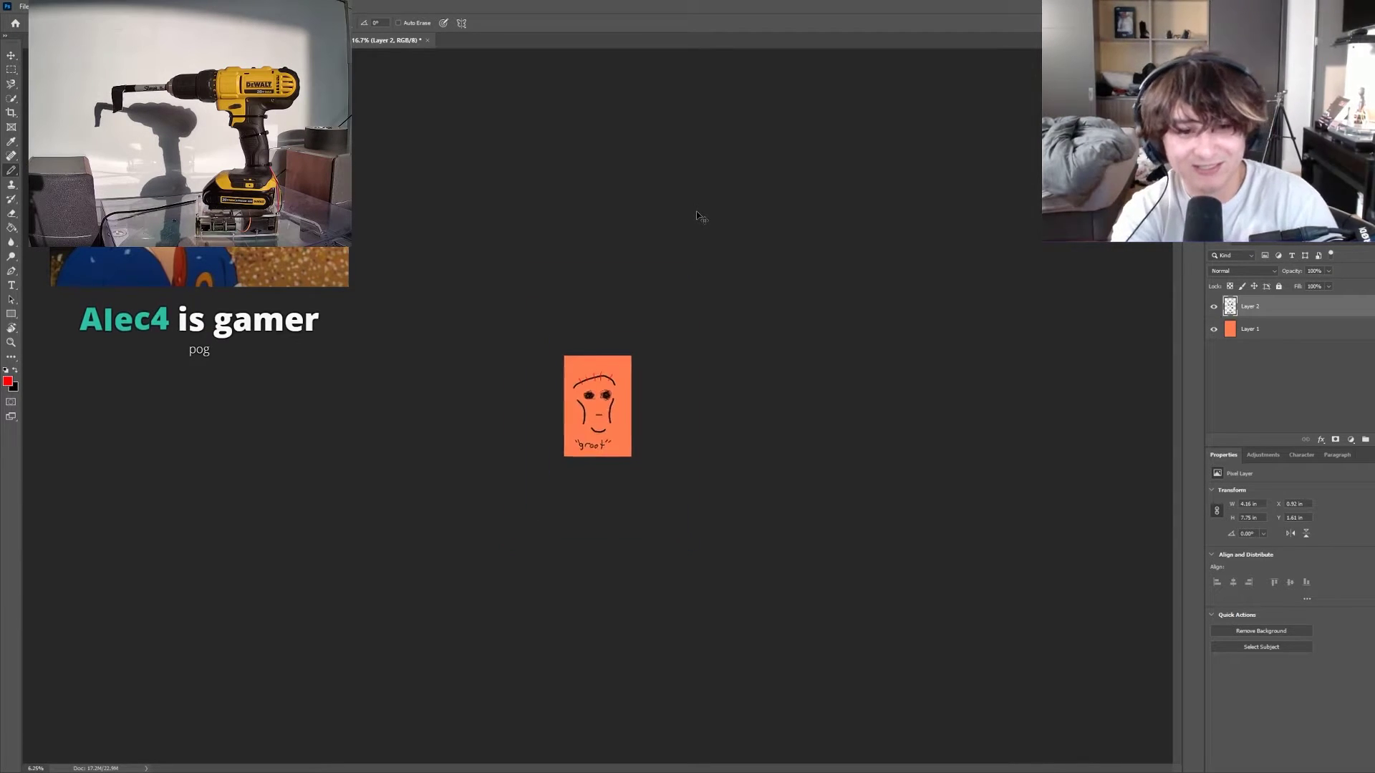
{"action": "key", "text": "ctrl+plus"}
{"action": "key", "text": "ctrl+plus"}
{"action": "key", "text": "ctrl+plus"}
{"action": "key", "text": "ctrl+plus"}
{"action": "key", "text": "ctrl+plus"}
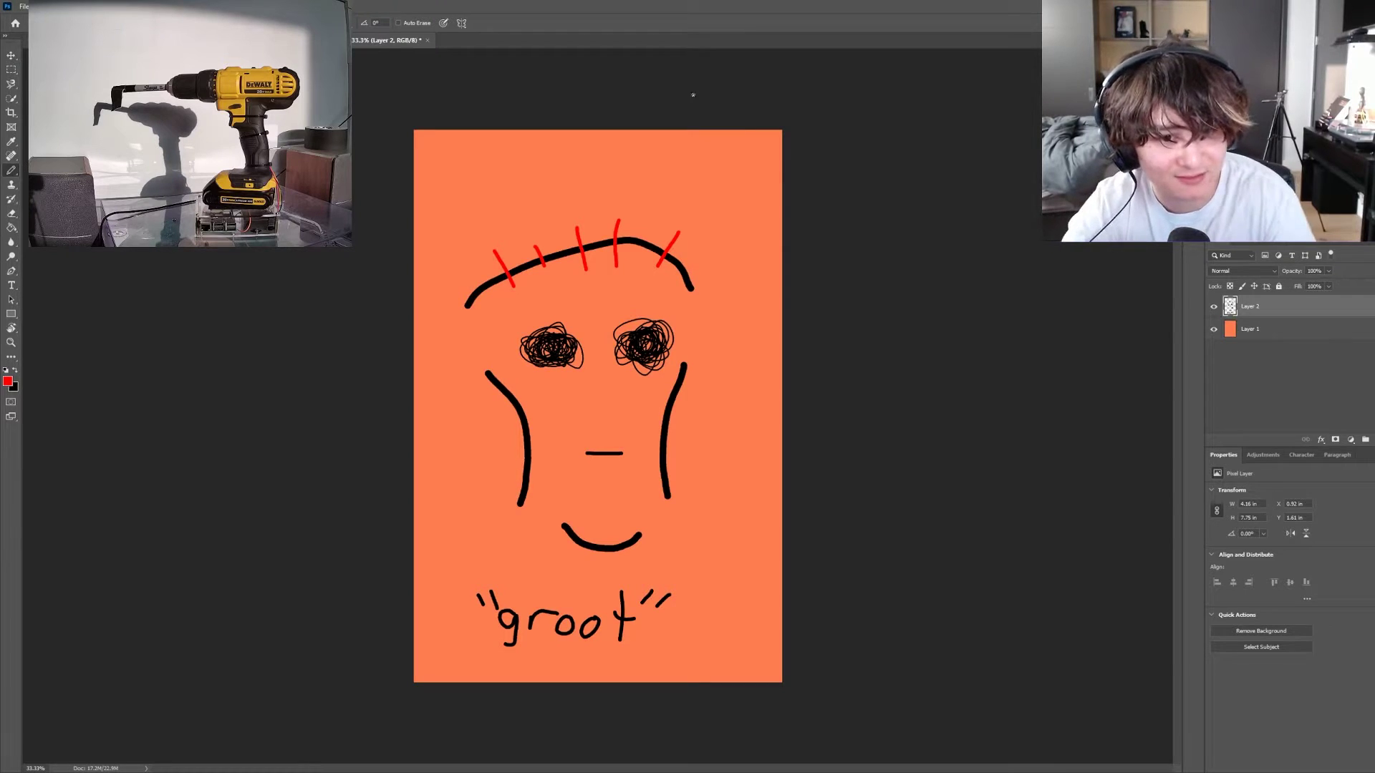
Erase the chin curve and redraw it in black slightly lower, just above the handwritten word
{"action": "left_click", "coordinate": [666, 462], "text": "alt"}
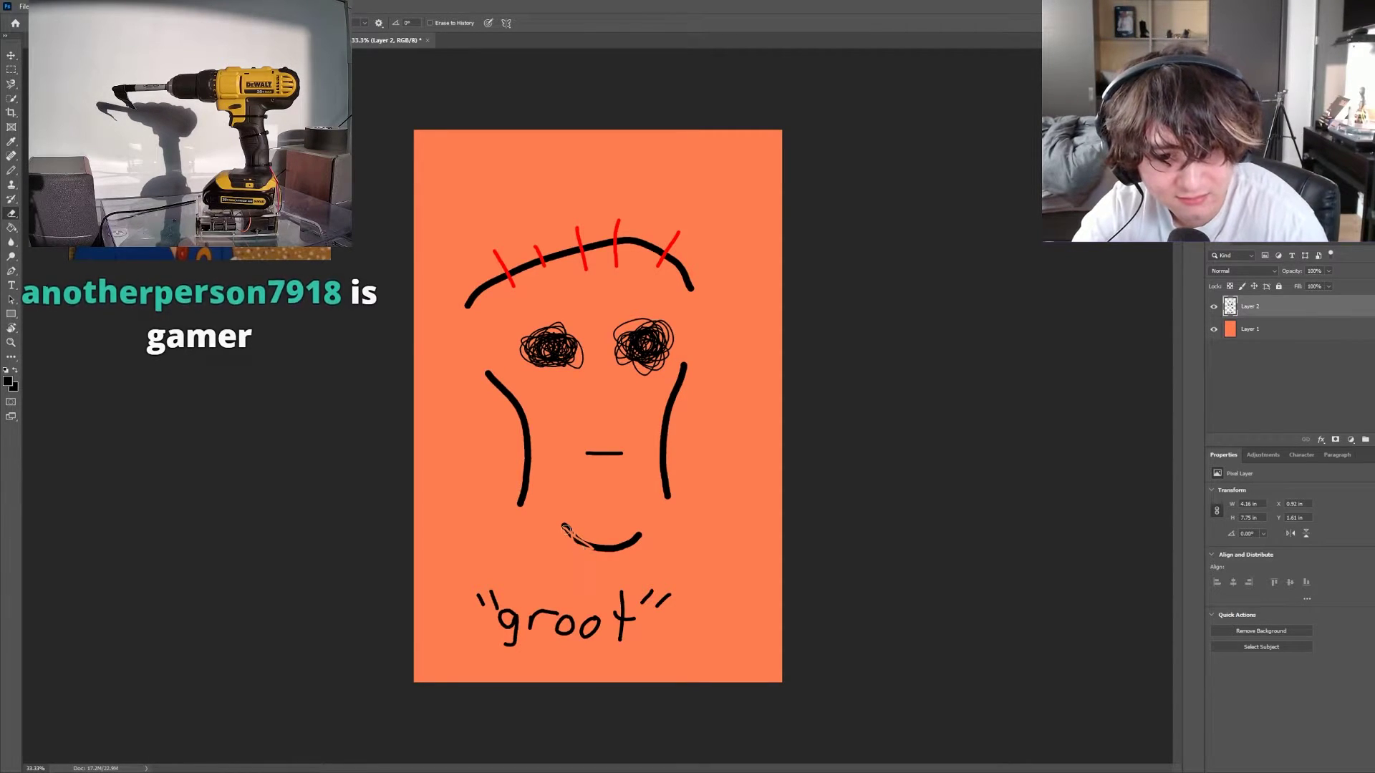
{"action": "key", "text": "b"}
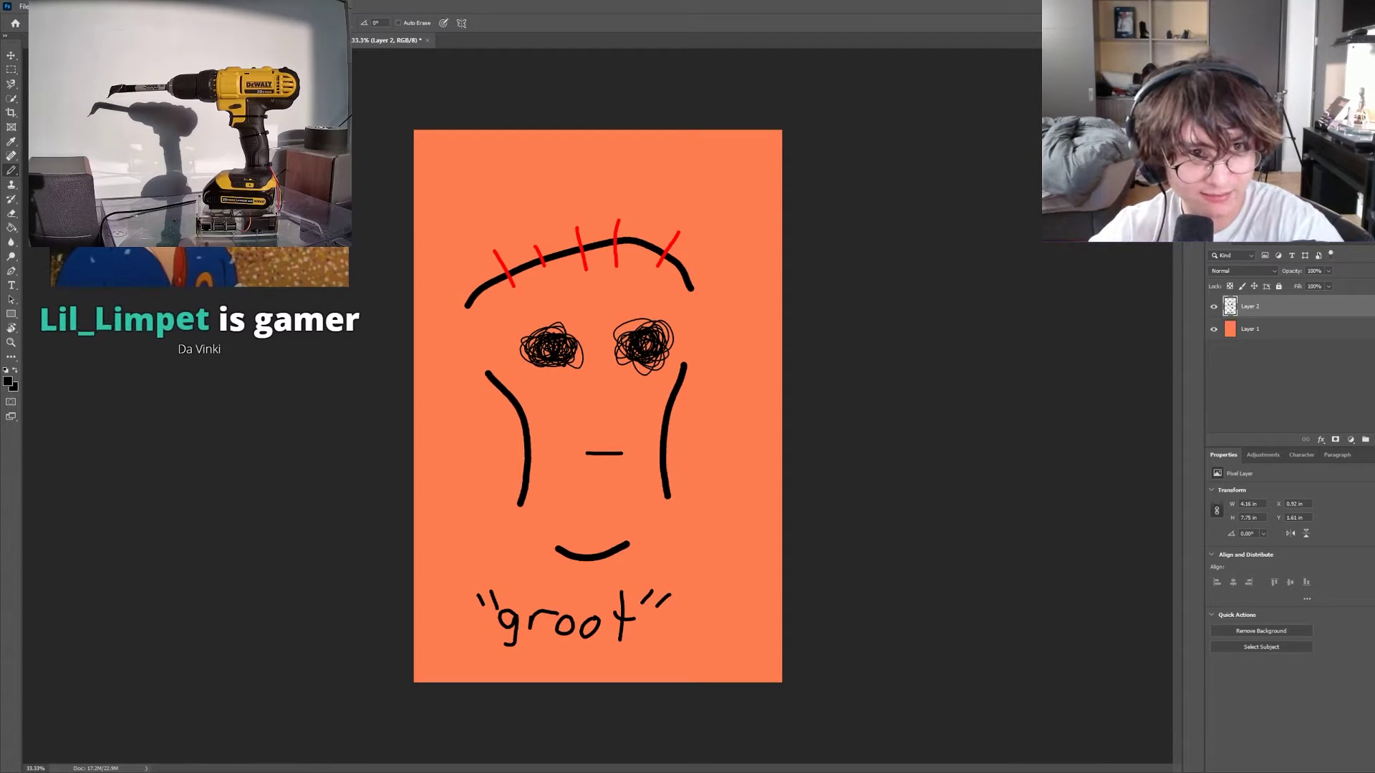
Compare the orange "groot" drawing with the ultrasound T-shirt mockup
{"action": "key", "text": "ctrl+Tab"}
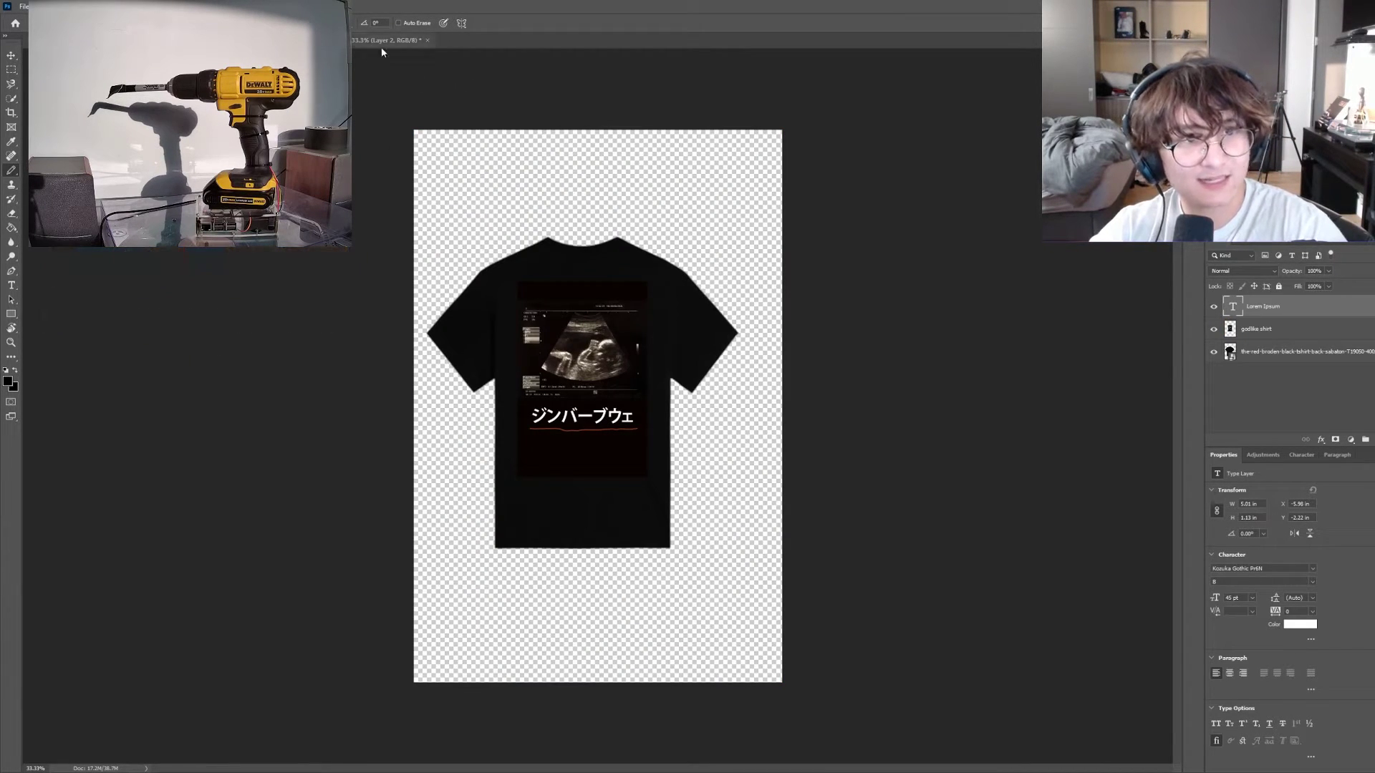
{"action": "key", "text": "ctrl+Tab"}
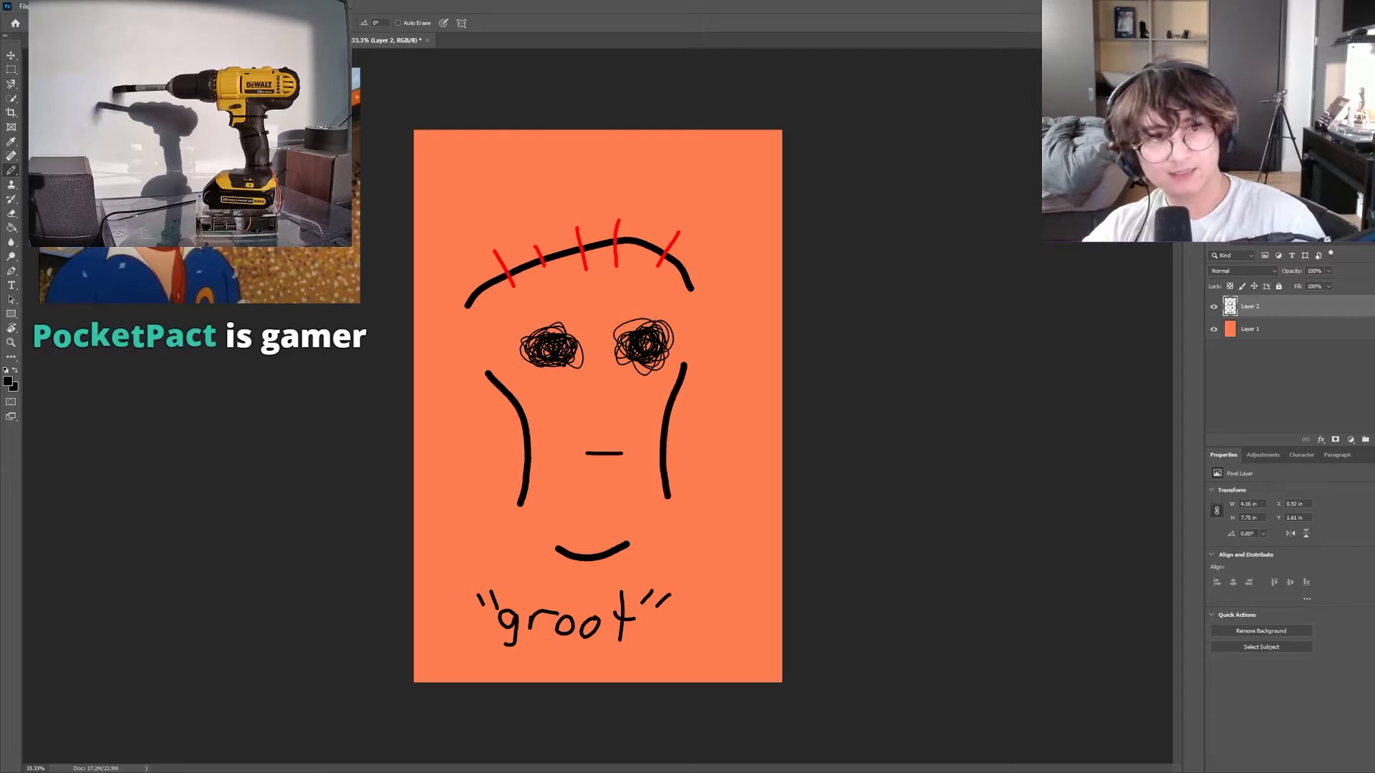
{"action": "key", "text": "ctrl+Tab"}
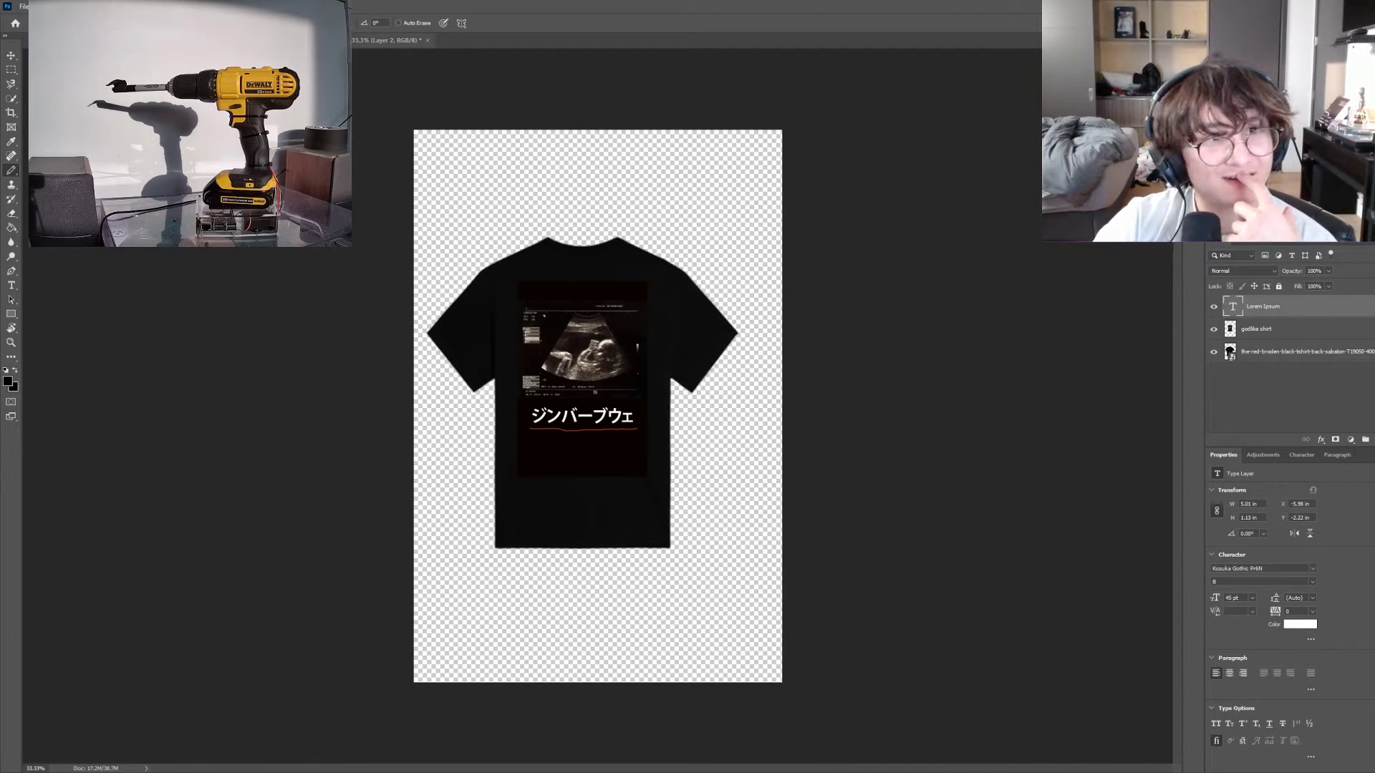
{"action": "left_click", "coordinate": [377, 41]}
{"action": "key", "text": "ctrl+Tab"}
{"action": "key", "text": "ctrl+Tab"}
{"action": "key", "text": "ctrl+Tab"}
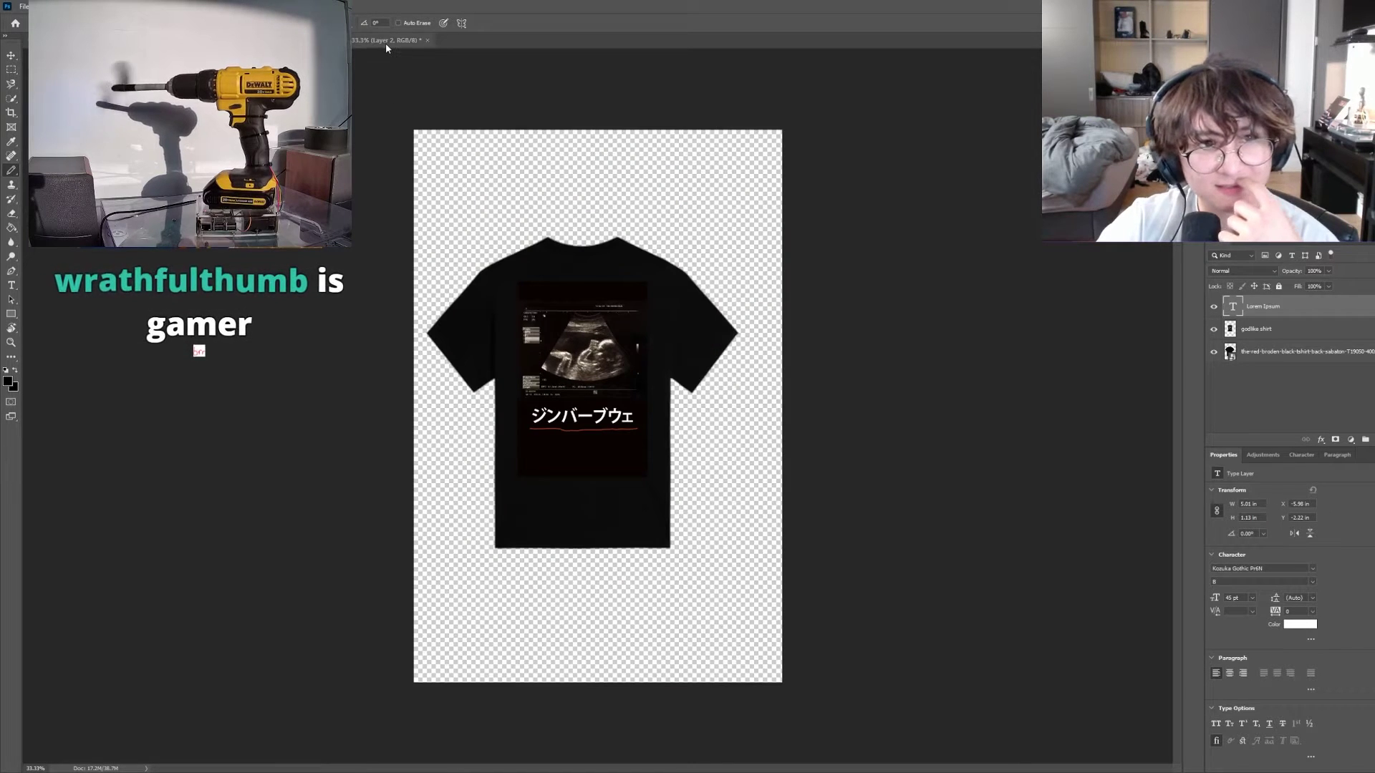
Create another new blank portrait document and widen the docked panel column
{"action": "left_click", "coordinate": [385, 42]}
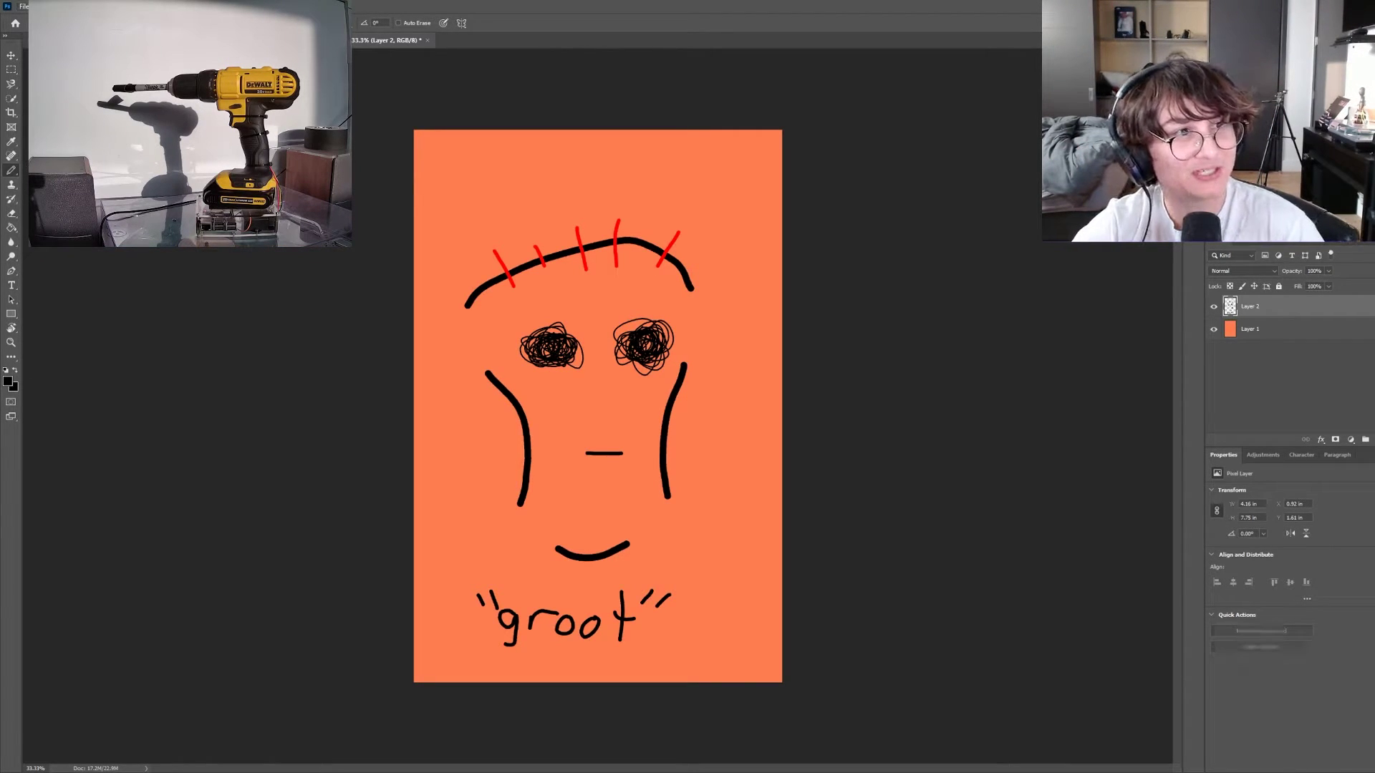
{"action": "key", "text": "Return"}
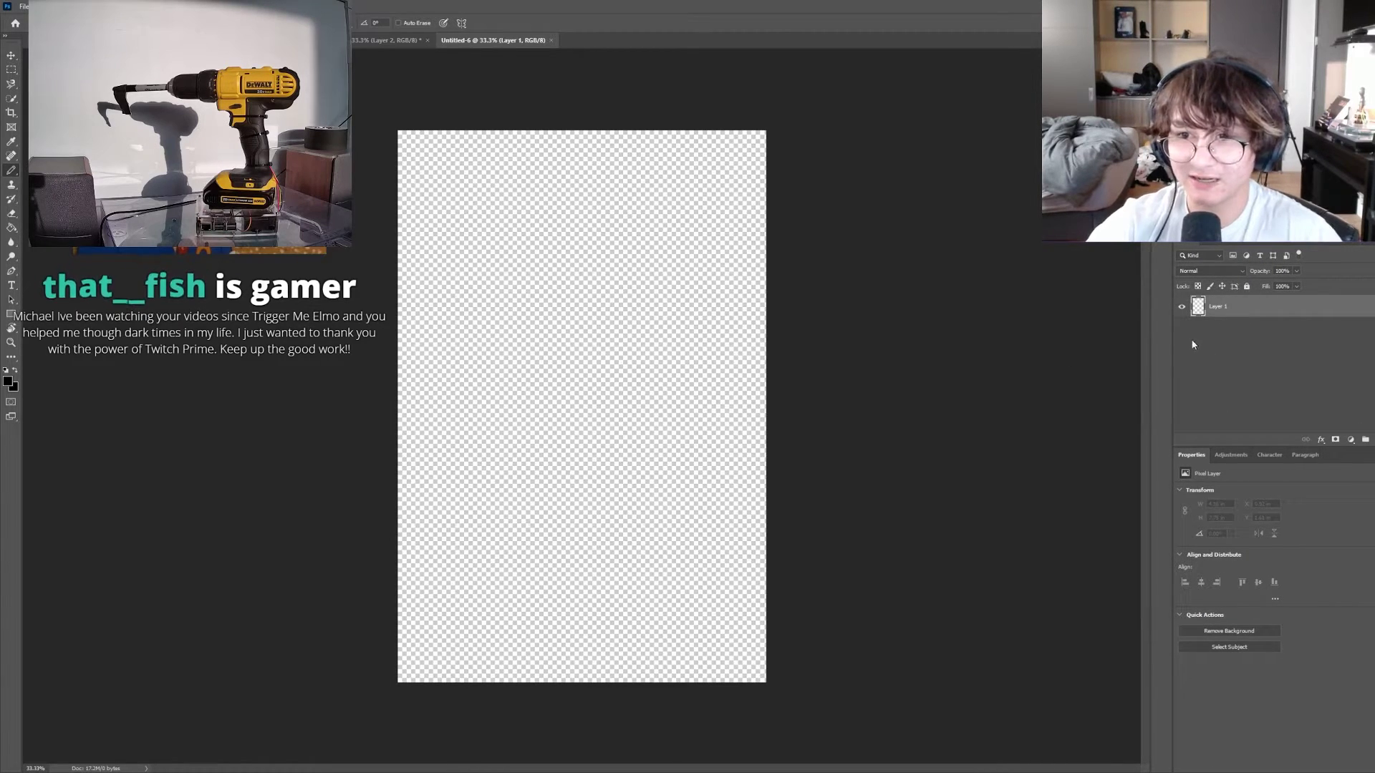
{"action": "left_click_drag", "start_coordinate": [1172, 348], "coordinate": [1128, 348]}
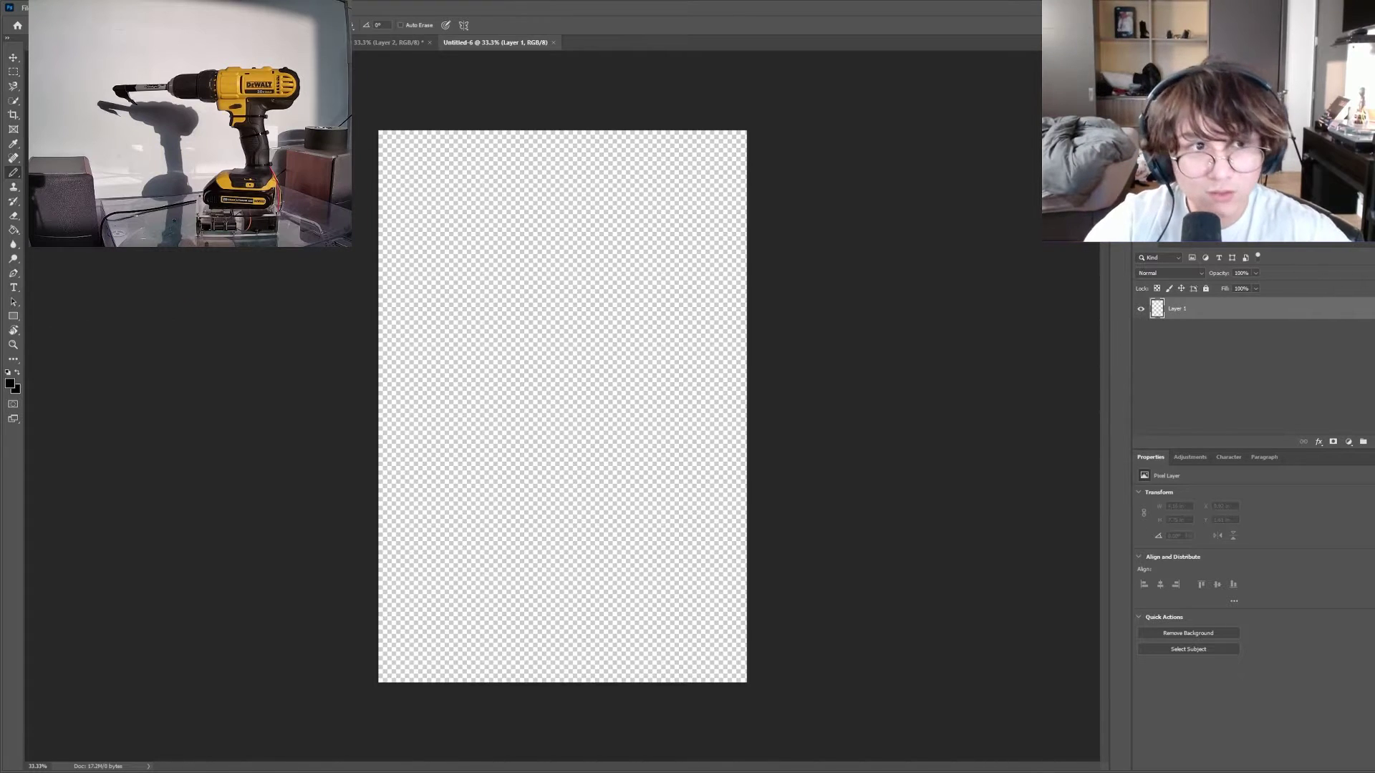
Place the ps panel screenshot on the blank document and try out several sizes and positions for it
{"action": "left_click_drag", "start_coordinate": [501, 5], "coordinate": [603, 391]}
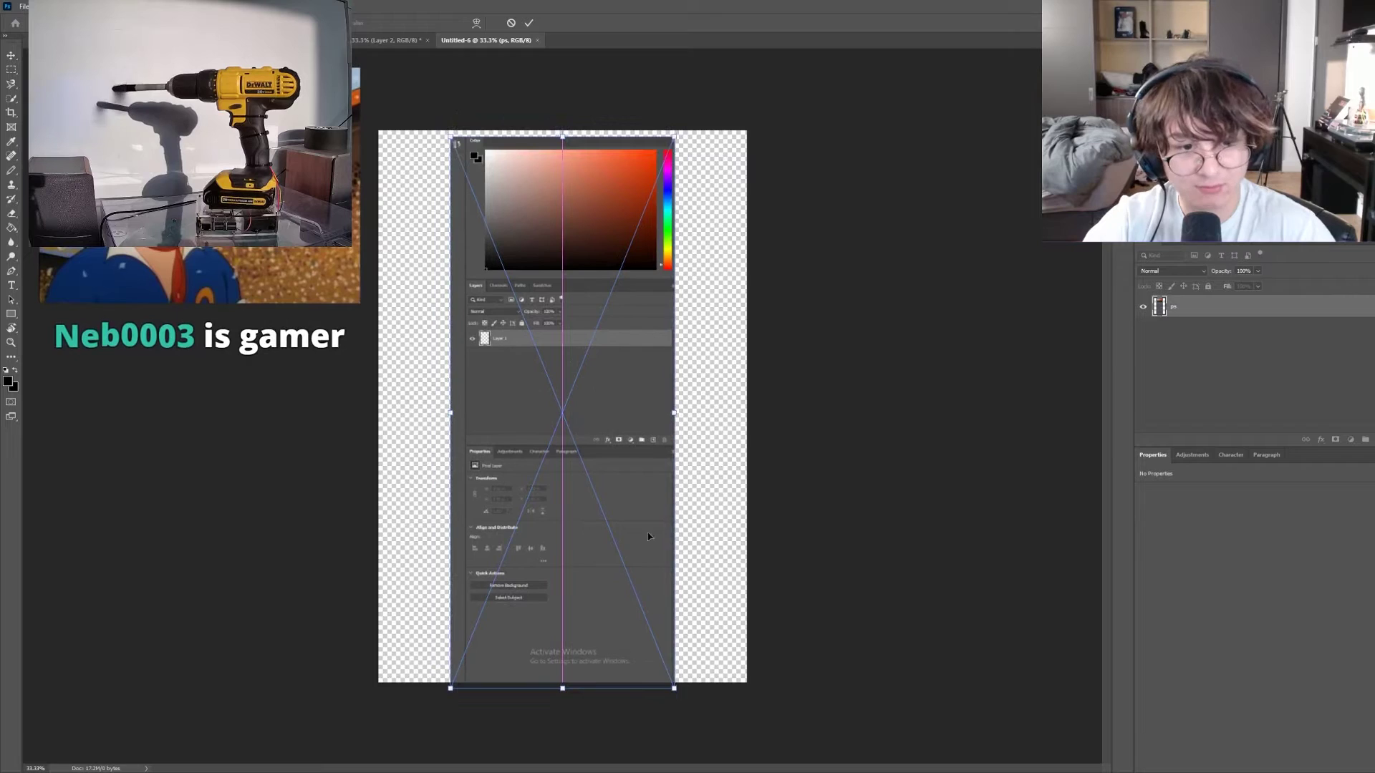
{"action": "left_click_drag", "start_coordinate": [673, 689], "coordinate": [625, 562]}
{"action": "left_click_drag", "start_coordinate": [609, 480], "coordinate": [619, 508]}
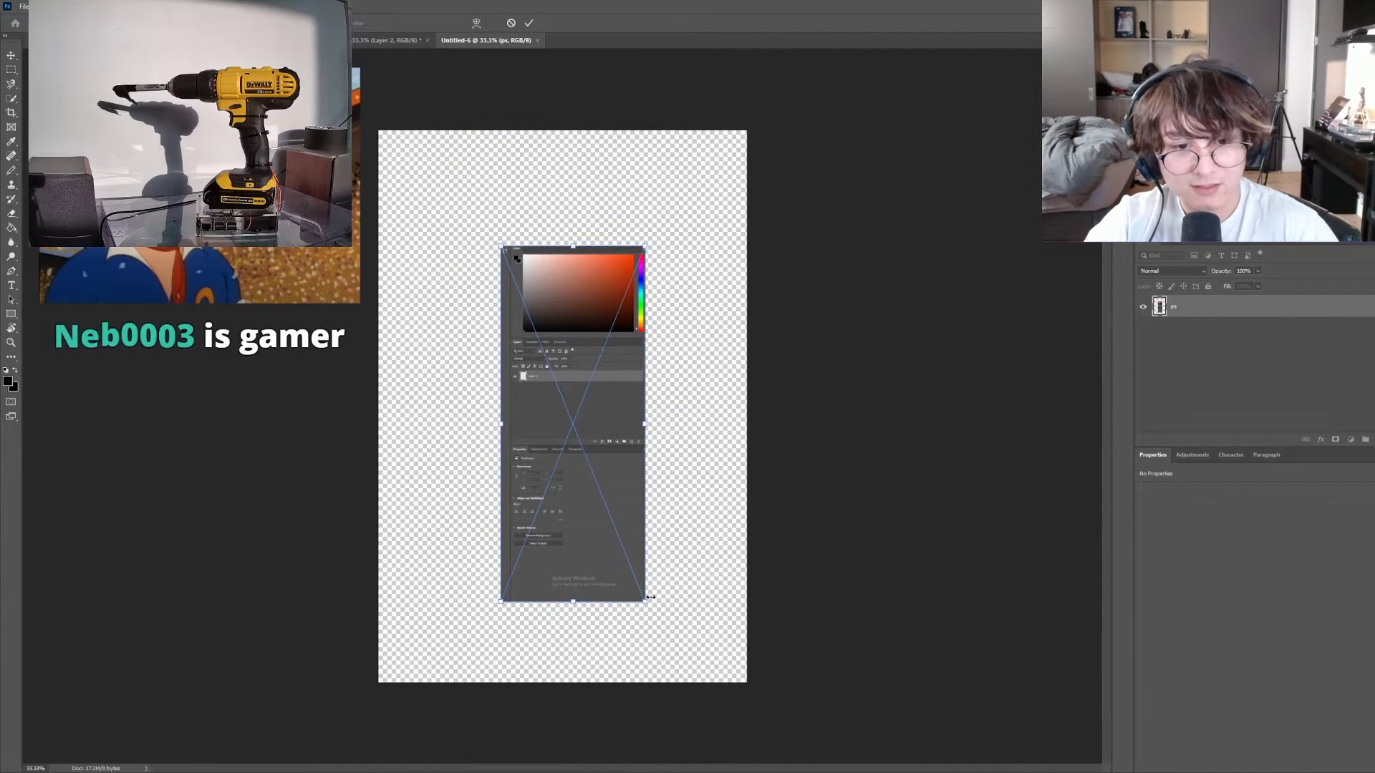
{"action": "left_click_drag", "start_coordinate": [636, 575], "coordinate": [628, 566]}
{"action": "left_click_drag", "start_coordinate": [600, 418], "coordinate": [597, 377]}
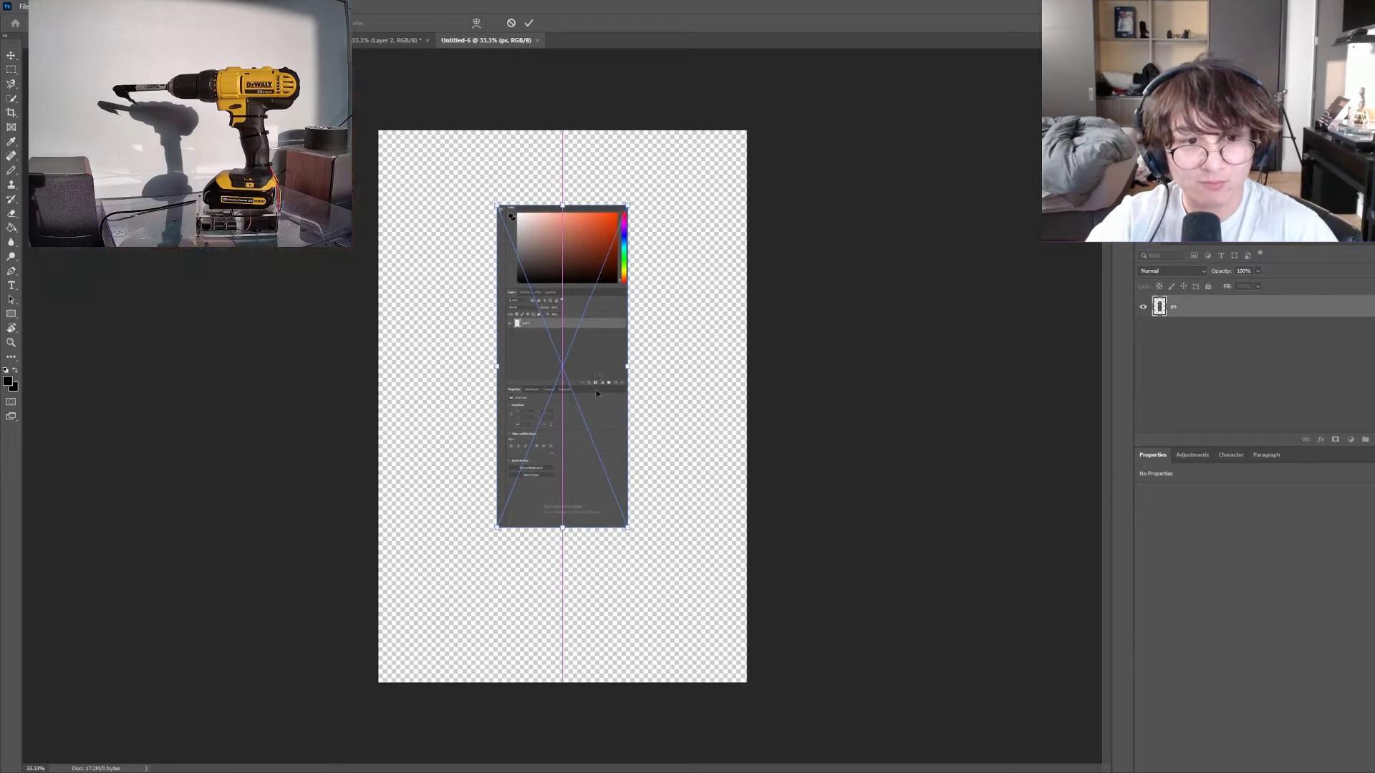
{"action": "left_click_drag", "start_coordinate": [625, 534], "coordinate": [666, 635]}
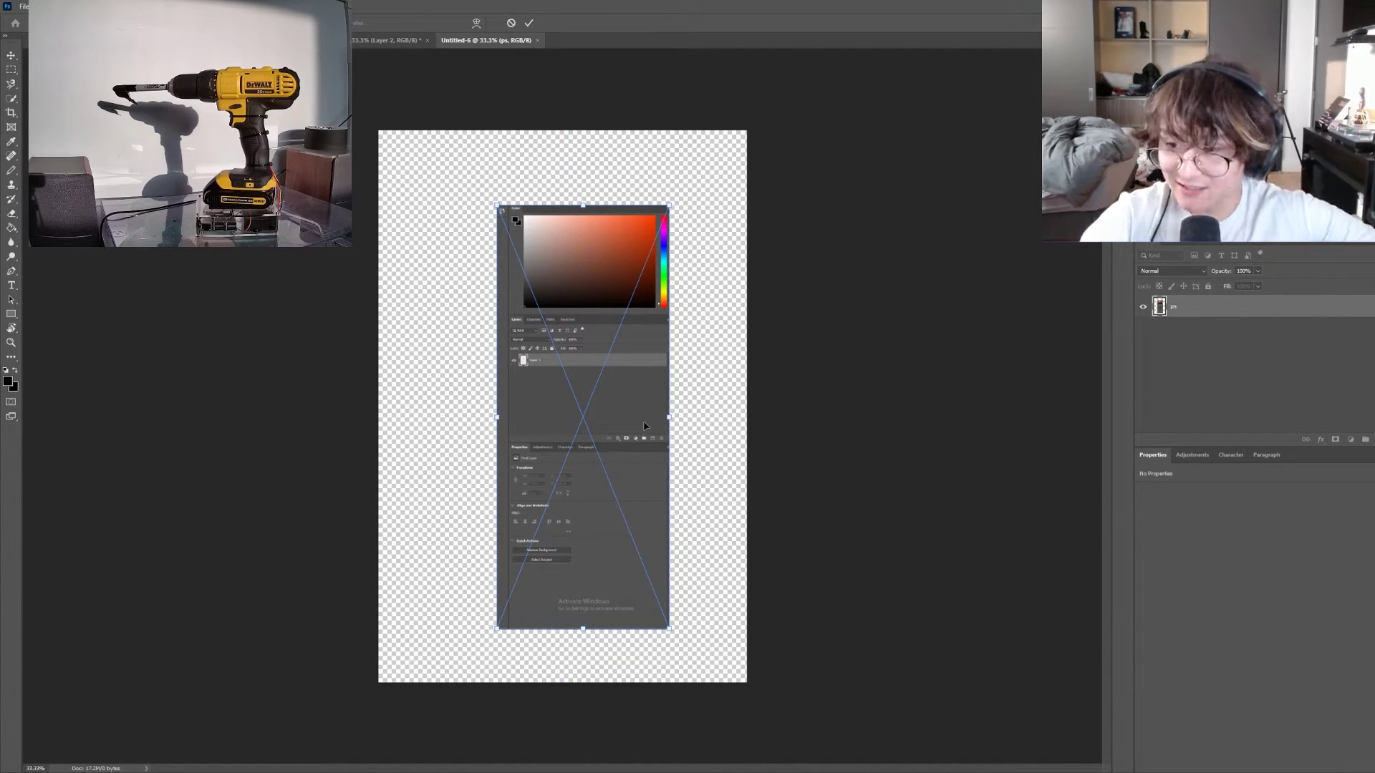
{"action": "left_click_drag", "start_coordinate": [651, 410], "coordinate": [634, 342]}
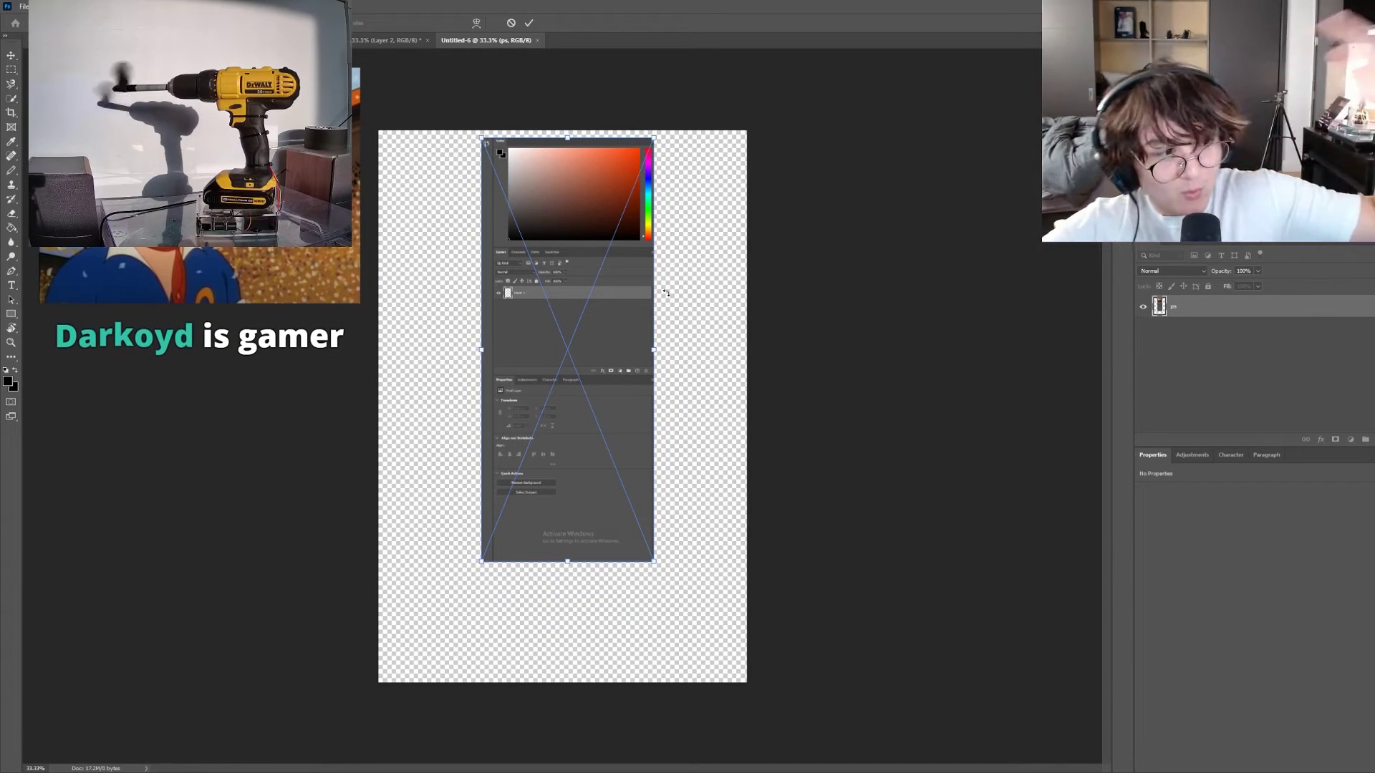
Enlarge the panel screenshot to nearly the full canvas height, centre it horizontally and commit the placement
{"action": "left_click_drag", "start_coordinate": [604, 338], "coordinate": [604, 373]}
{"action": "key", "text": "shift+Left"}
{"action": "key", "text": "shift+Left"}
{"action": "key", "text": "shift+Down"}
{"action": "key", "text": "shift+Down"}
{"action": "key", "text": "shift+Down"}
{"action": "left_click_drag", "start_coordinate": [651, 605], "coordinate": [663, 632]}
{"action": "left_click_drag", "start_coordinate": [662, 464], "coordinate": [654, 465]}
{"action": "key", "text": "Return"}
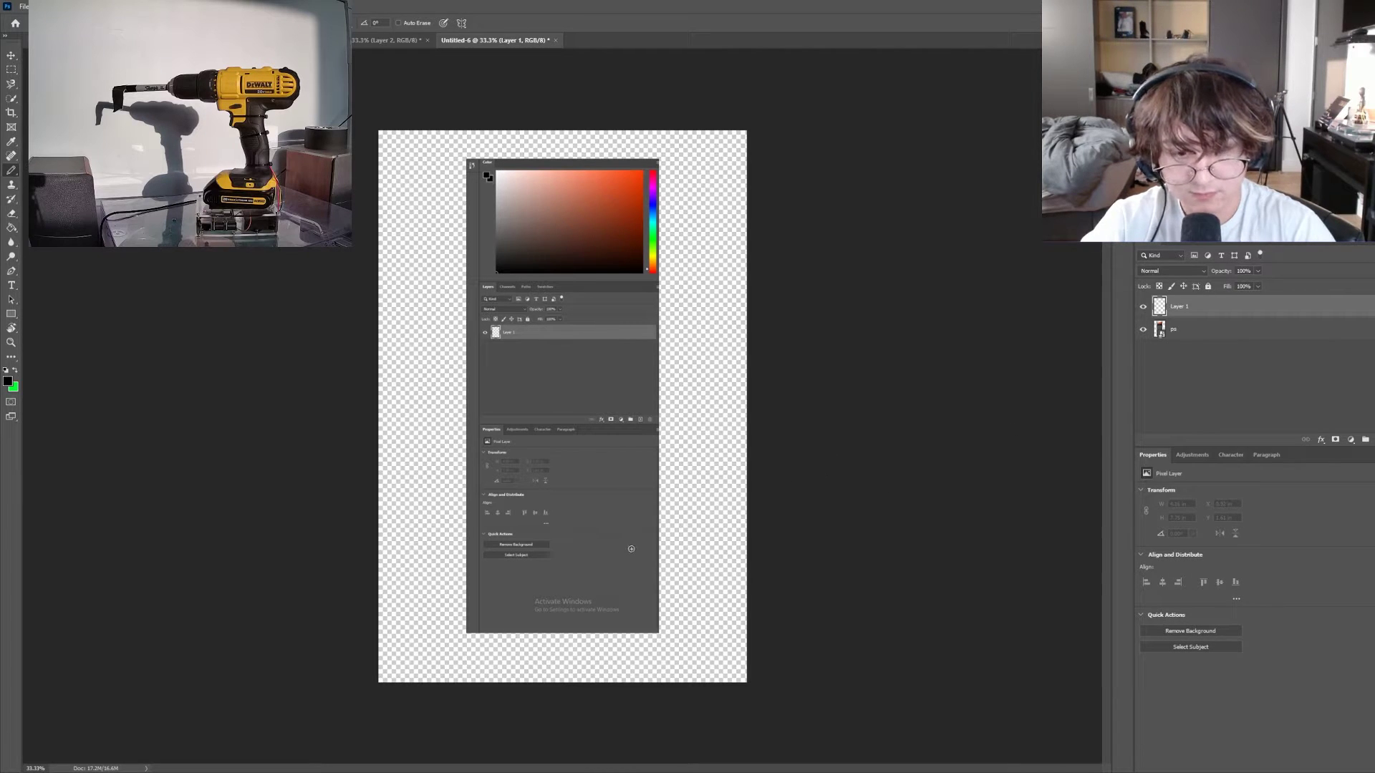
Move the empty layer below the ps screenshot and draw a rough bright green outline on it around all four screenshot edges
{"action": "key", "text": "x"}
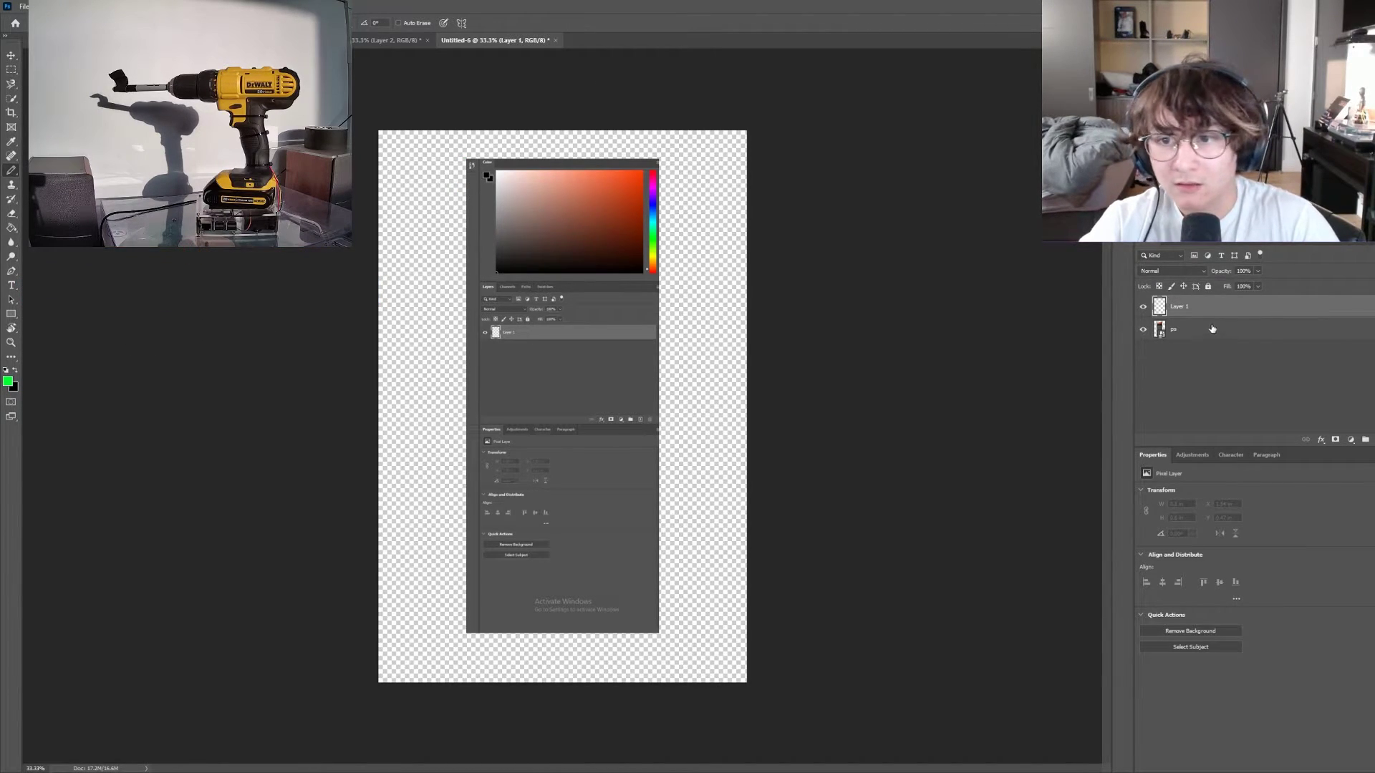
{"action": "left_click_drag", "start_coordinate": [1201, 303], "coordinate": [1203, 300]}
{"action": "left_click", "coordinate": [1178, 329]}
{"action": "left_click_drag", "start_coordinate": [465, 156], "coordinate": [463, 571]}
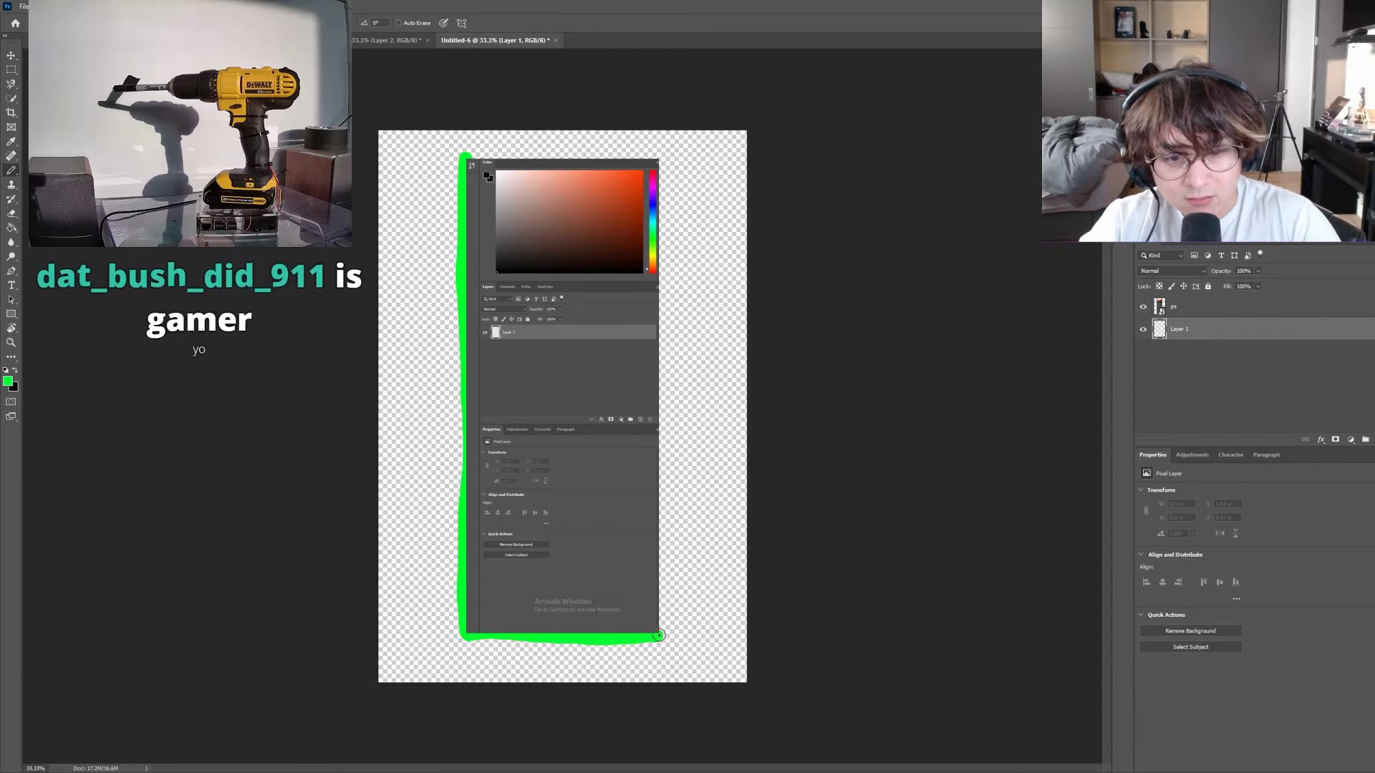
{"action": "left_click_drag", "start_coordinate": [660, 521], "coordinate": [664, 296]}
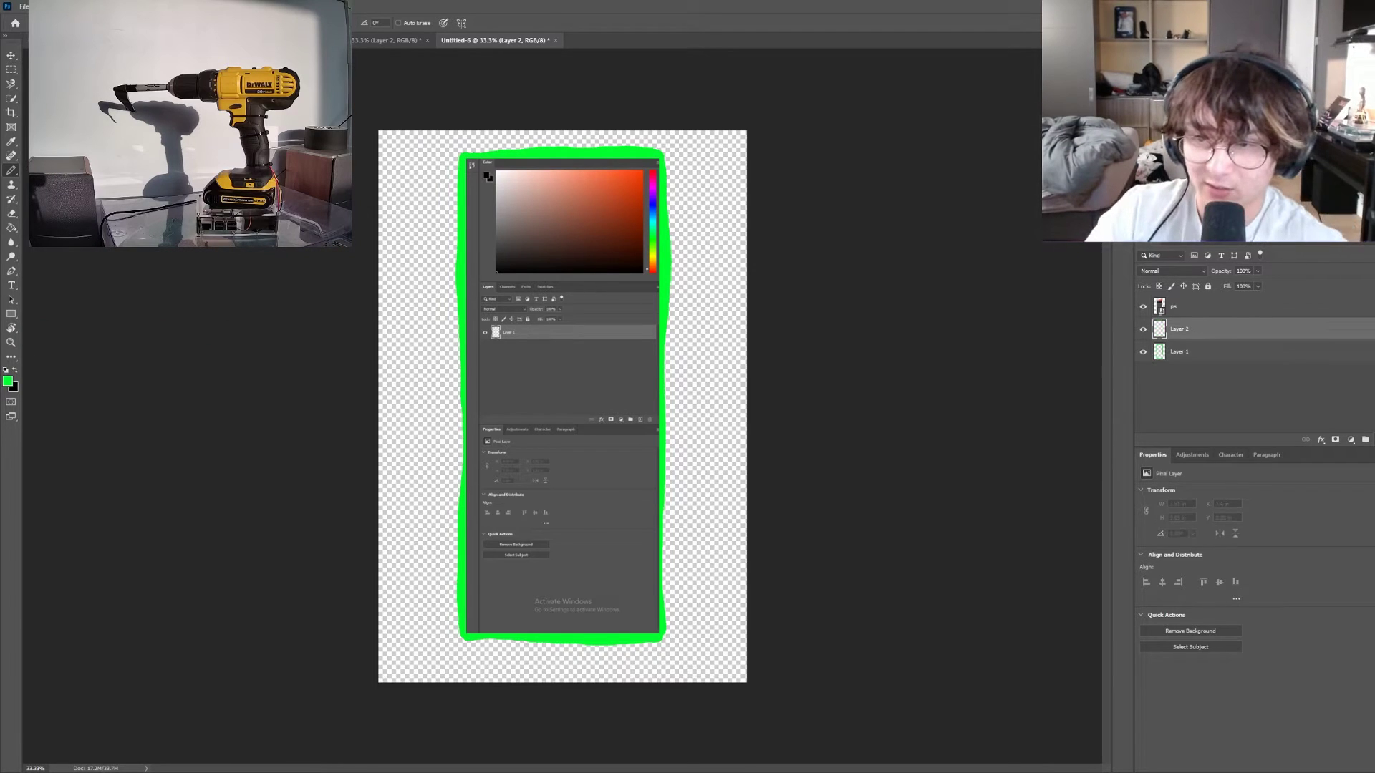
Move the new empty layer beneath the green outline and fill it as background, trying black and white before settling on grey
{"action": "left_click_drag", "start_coordinate": [1264, 341], "coordinate": [1262, 358]}
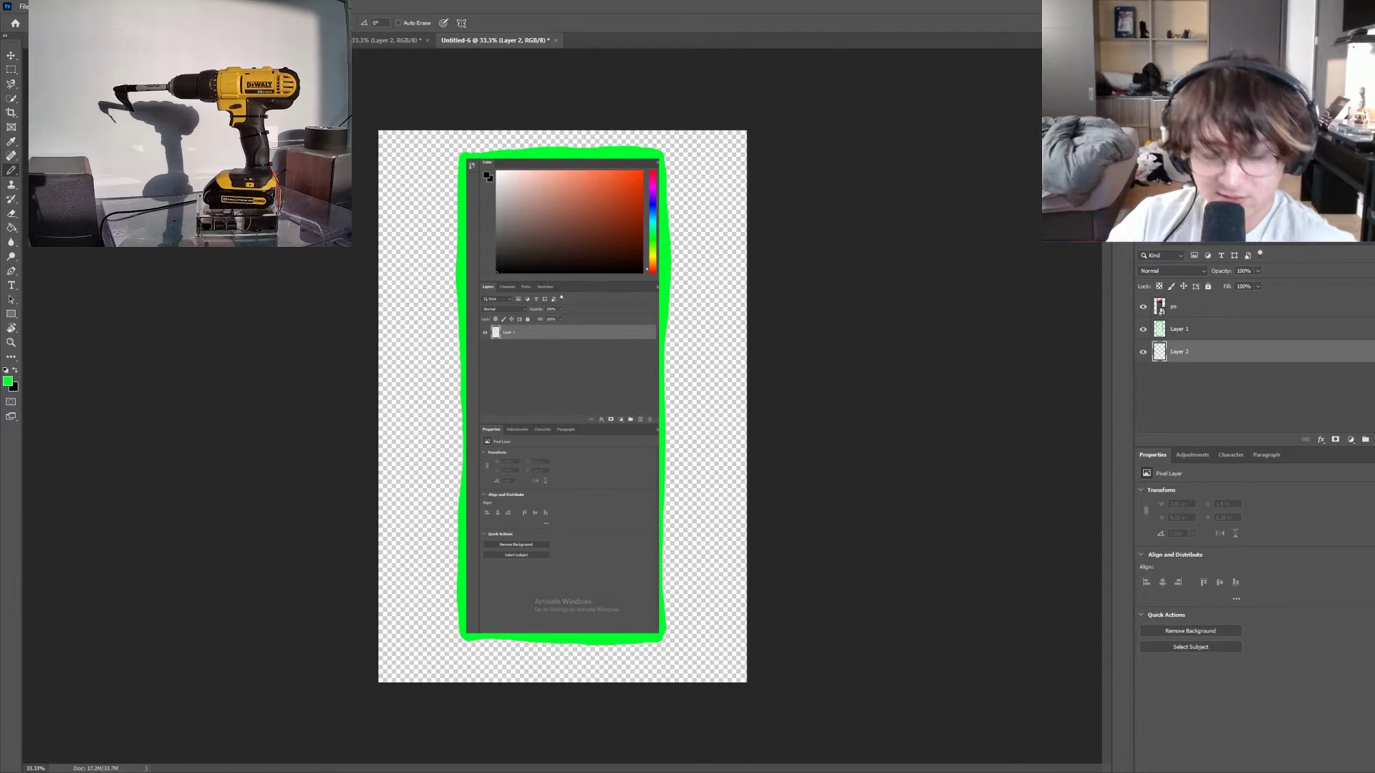
{"action": "key", "text": "g"}
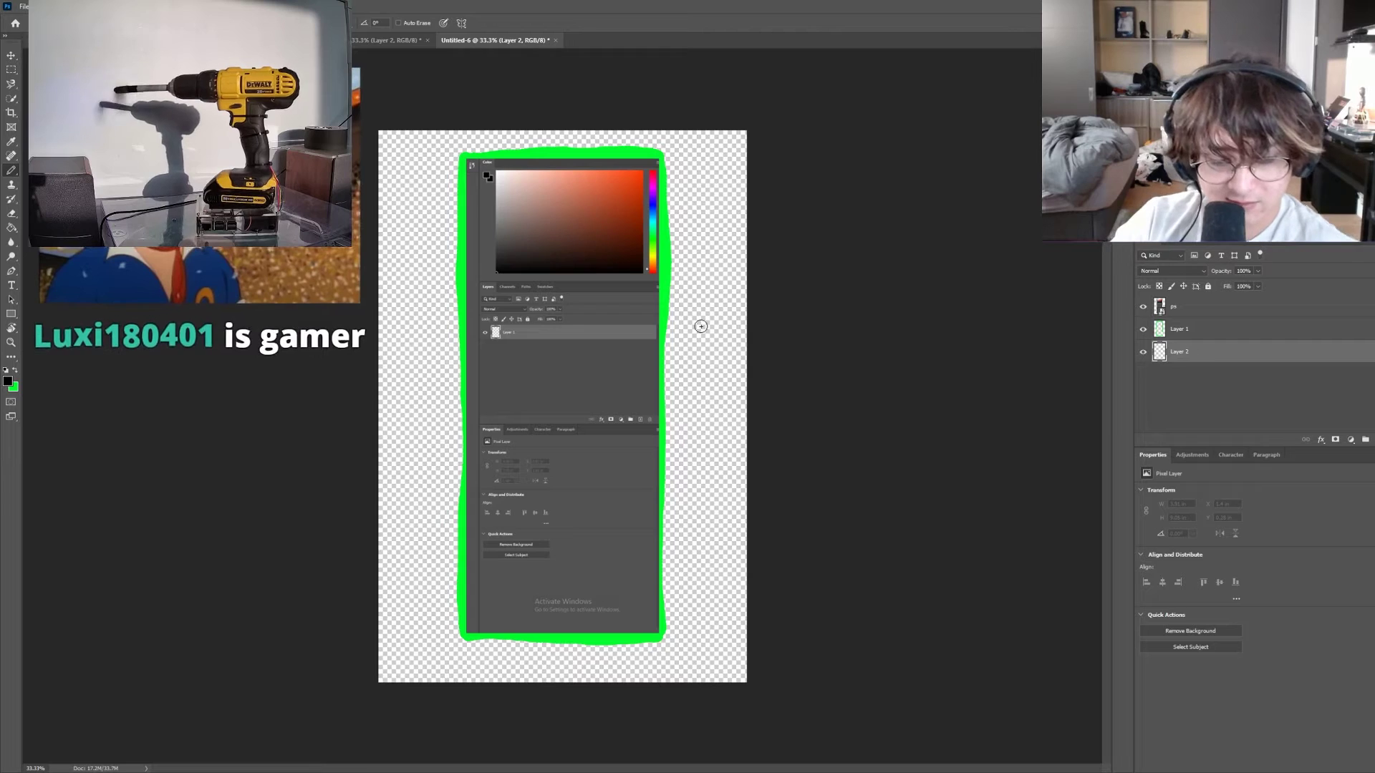
{"action": "left_click", "coordinate": [708, 325]}
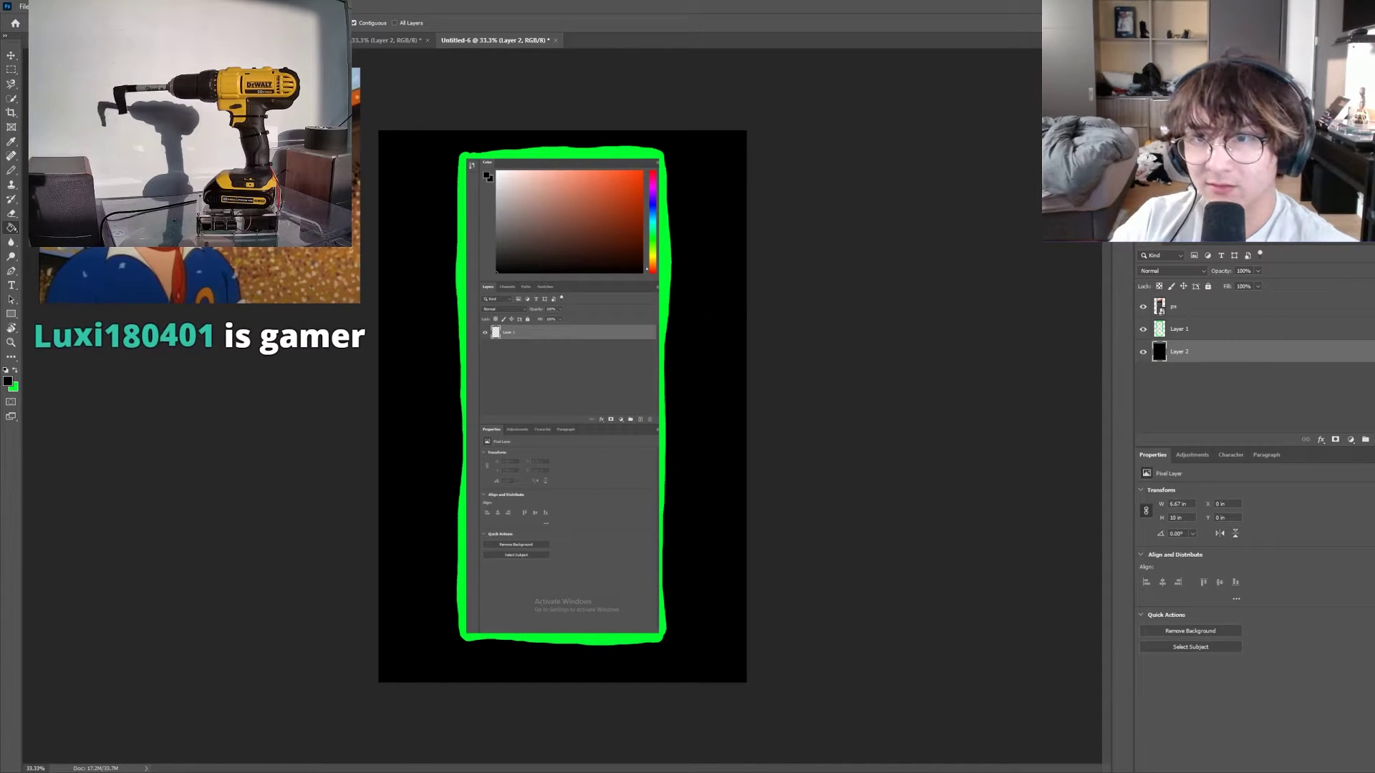
{"action": "left_click", "coordinate": [702, 367]}
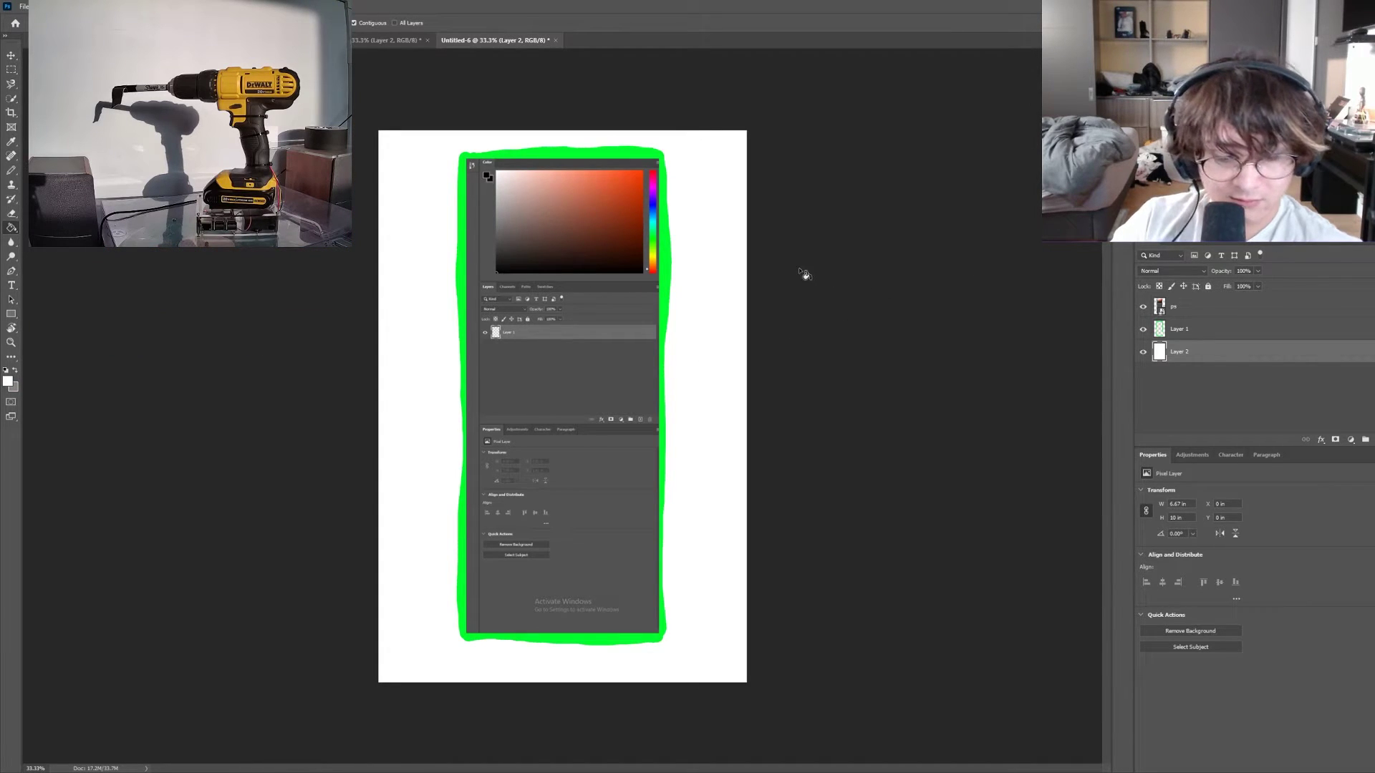
{"action": "left_click", "coordinate": [713, 338]}
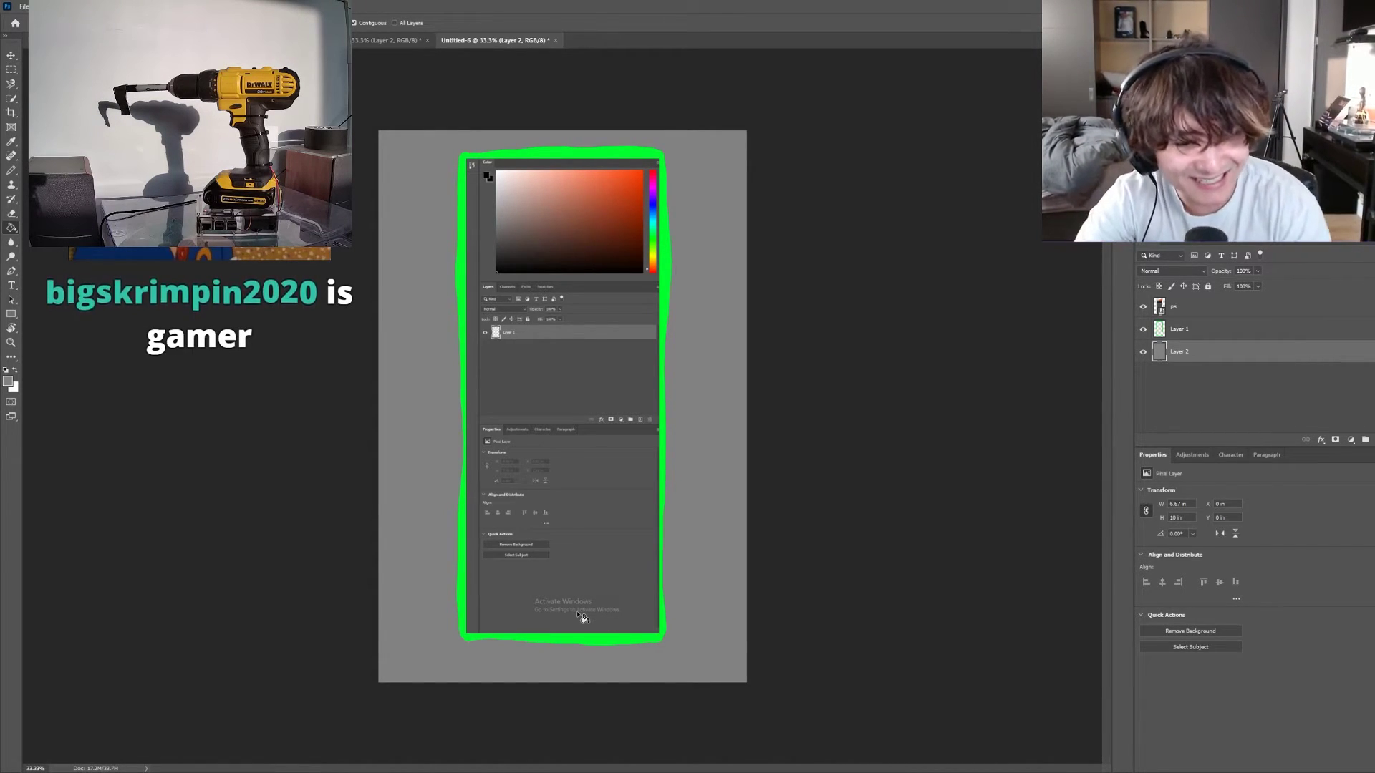
Inspect the panel design close up around the Activate Windows watermark and as a whole at a small size
{"action": "key", "text": "ctrl+plus"}
{"action": "scroll", "coordinate": [786, 579], "scroll_direction": "down", "scroll_amount": 2}
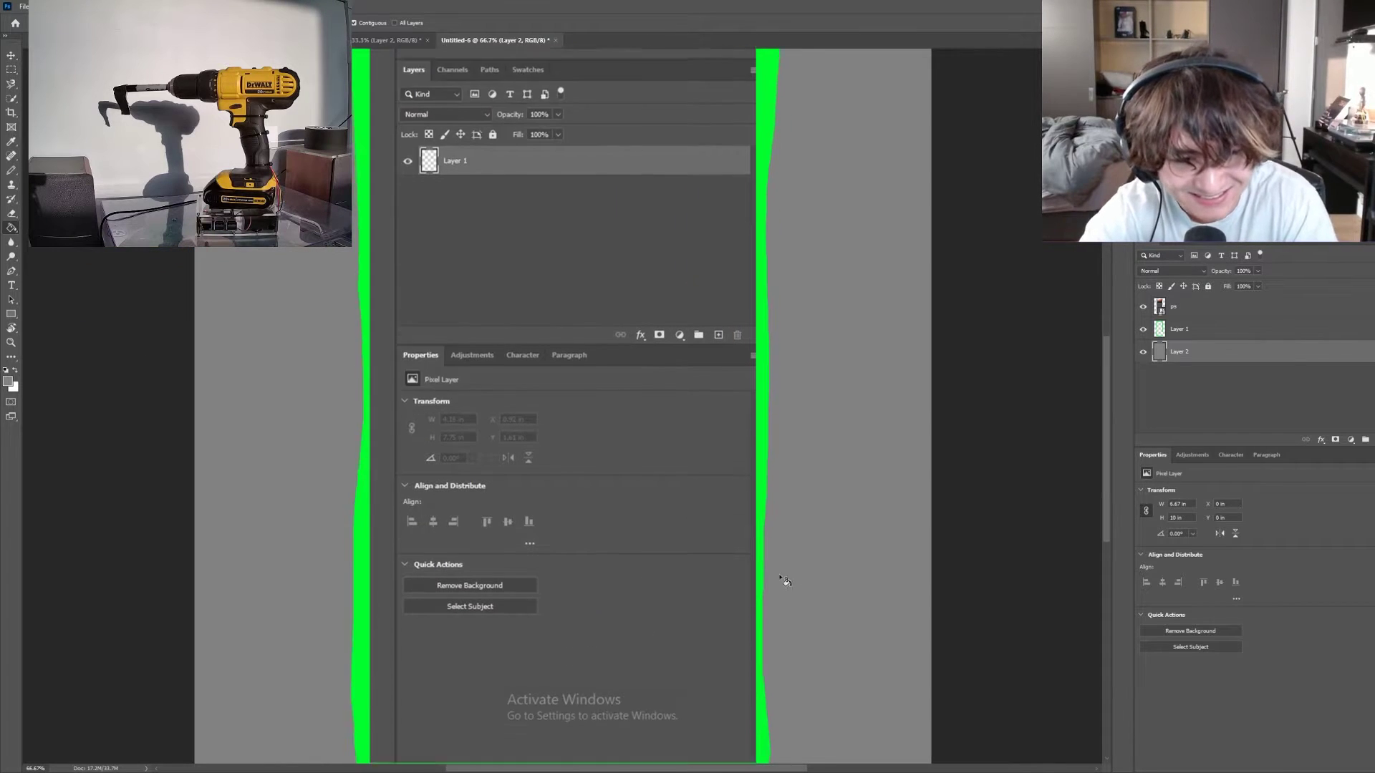
{"action": "scroll", "coordinate": [787, 579], "scroll_direction": "down", "scroll_amount": 2}
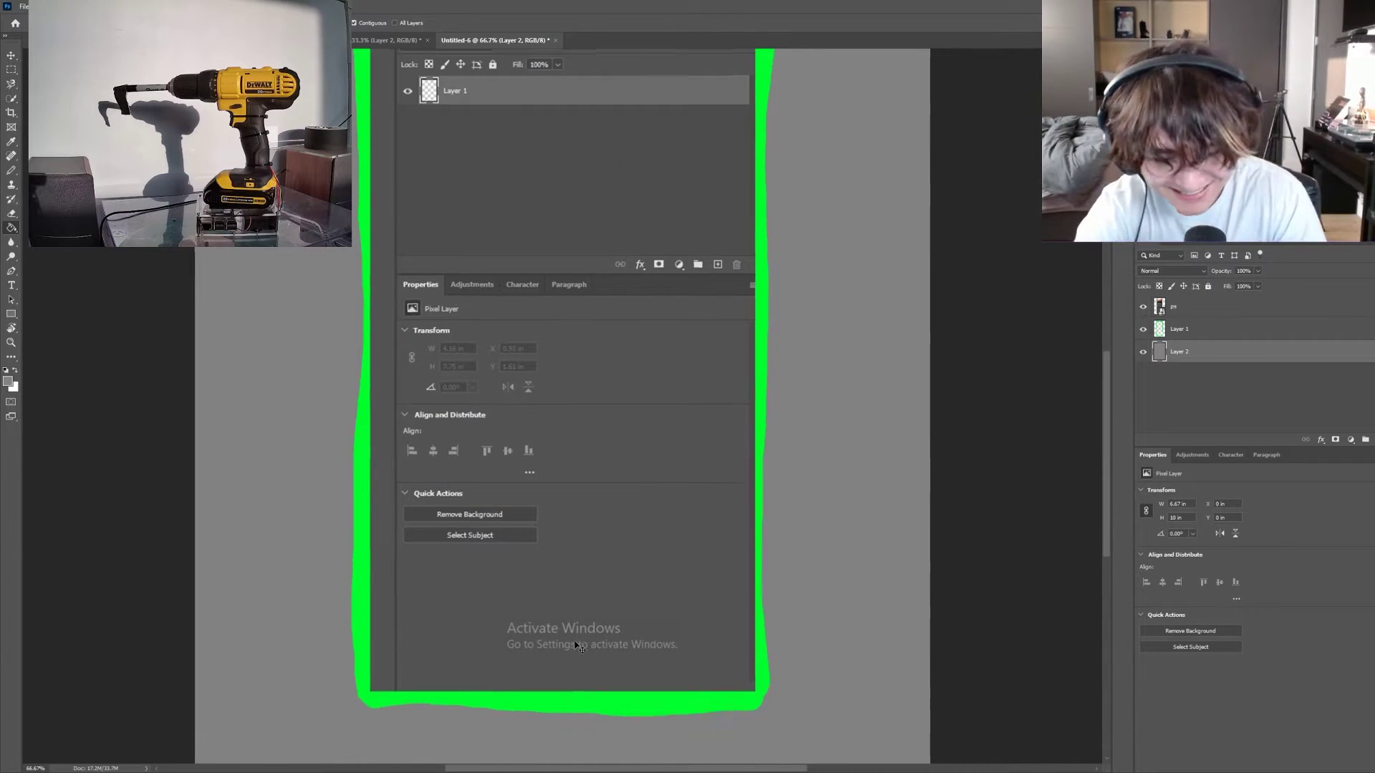
{"action": "key", "text": "ctrl+minus"}
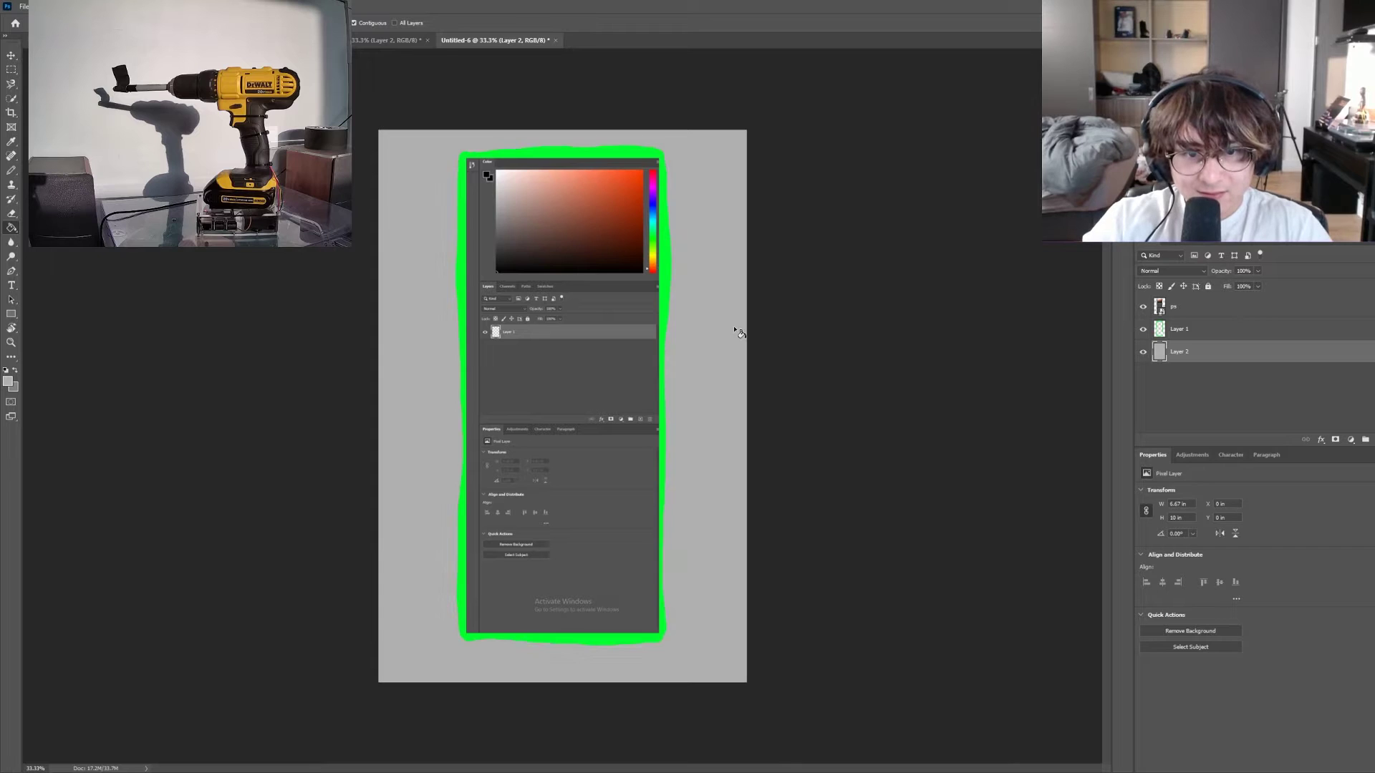
{"action": "key", "text": "ctrl+minus"}
{"action": "key", "text": "ctrl+minus"}
{"action": "key", "text": "ctrl+minus"}
{"action": "key", "text": "ctrl+minus"}
{"action": "key", "text": "ctrl+plus"}
{"action": "key", "text": "ctrl+plus"}
{"action": "key", "text": "ctrl+plus"}
{"action": "key", "text": "ctrl+plus"}
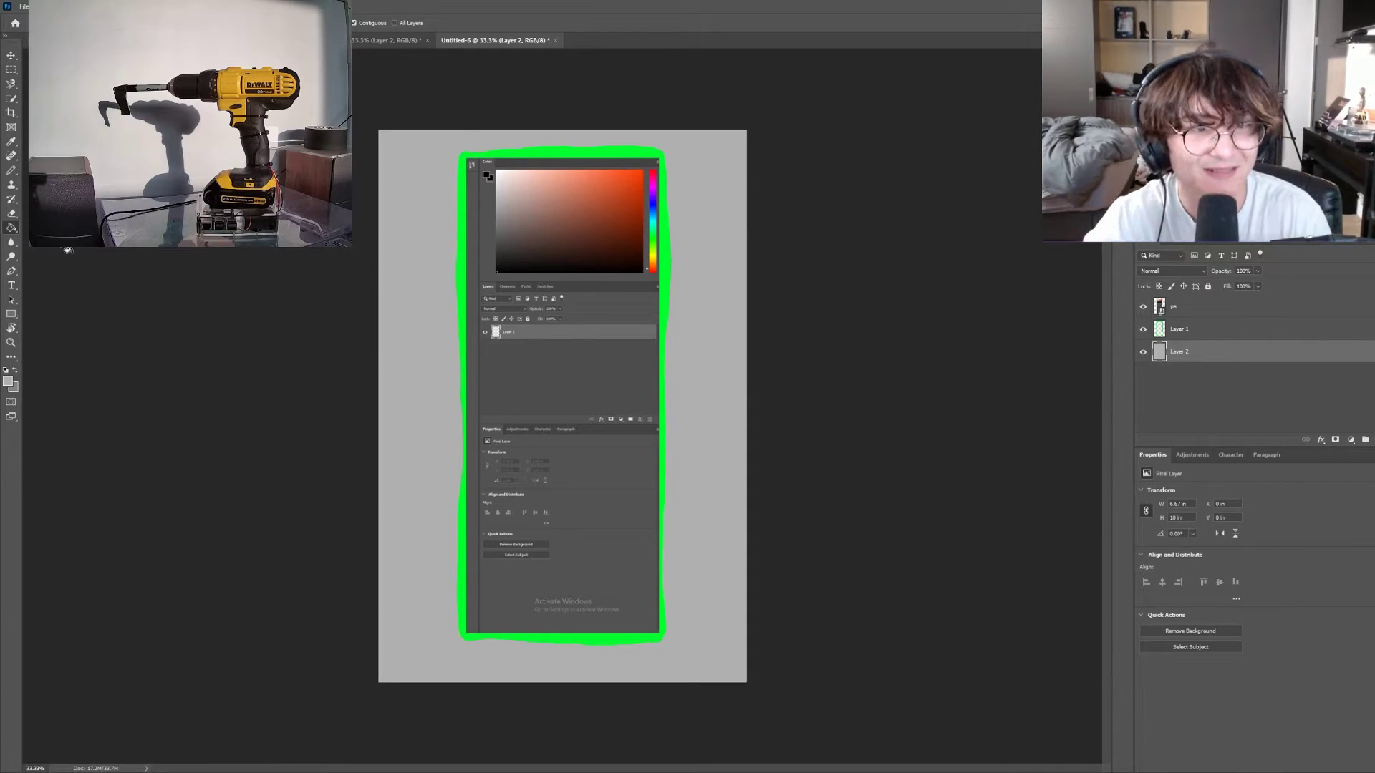
Compare the green-outlined panel design with the orange "groot" drawing and the ultrasound T-shirt mockup
{"action": "left_click", "coordinate": [391, 40]}
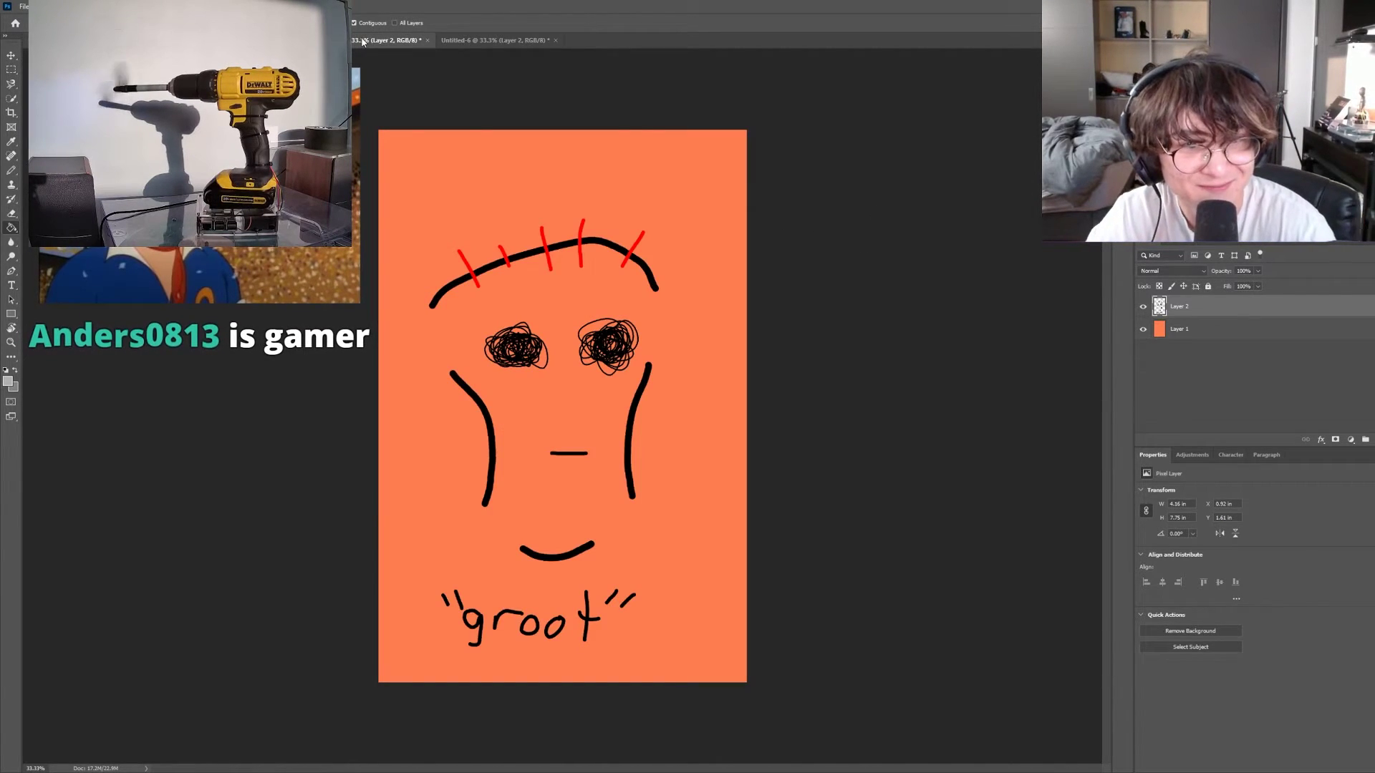
{"action": "left_click", "coordinate": [516, 44]}
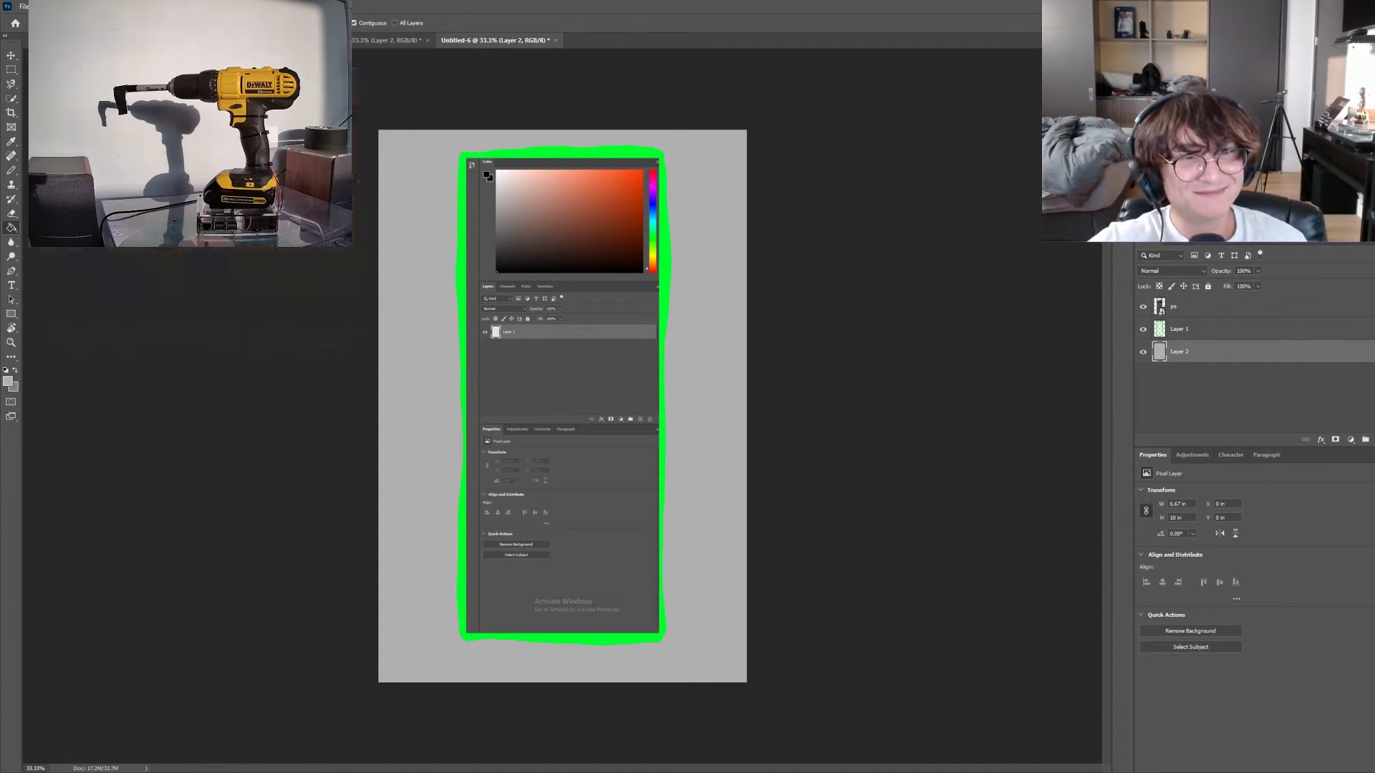
{"action": "key", "text": "ctrl+Tab"}
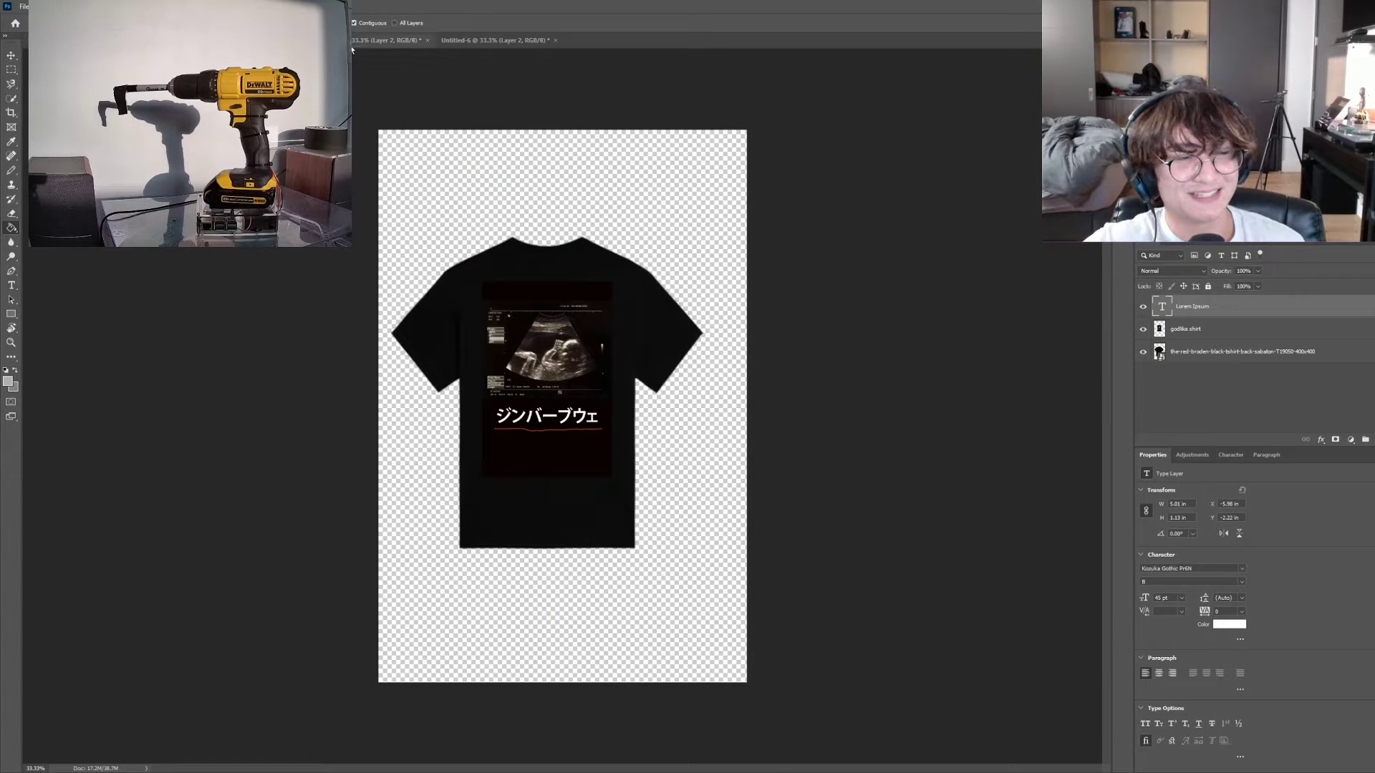
{"action": "key", "text": "ctrl+Tab"}
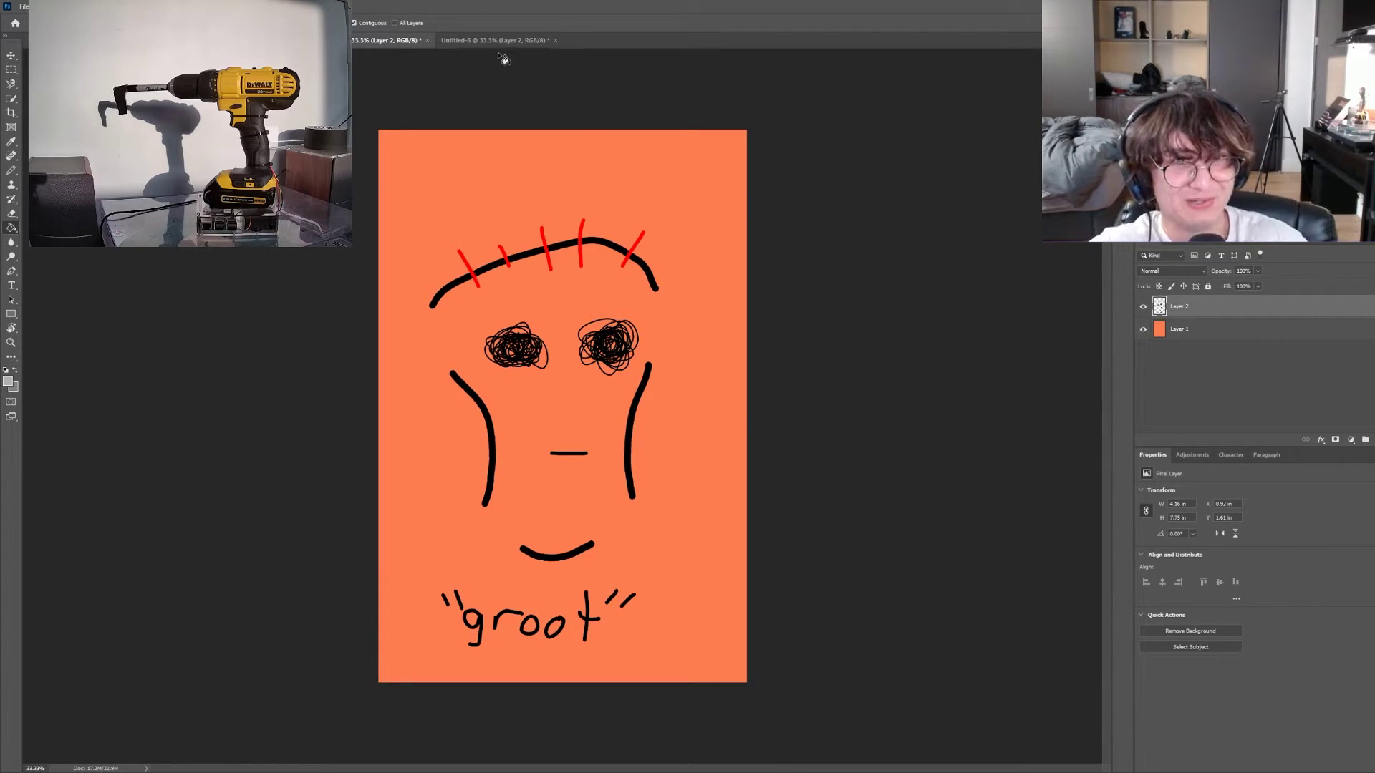
{"action": "left_click", "coordinate": [501, 41]}
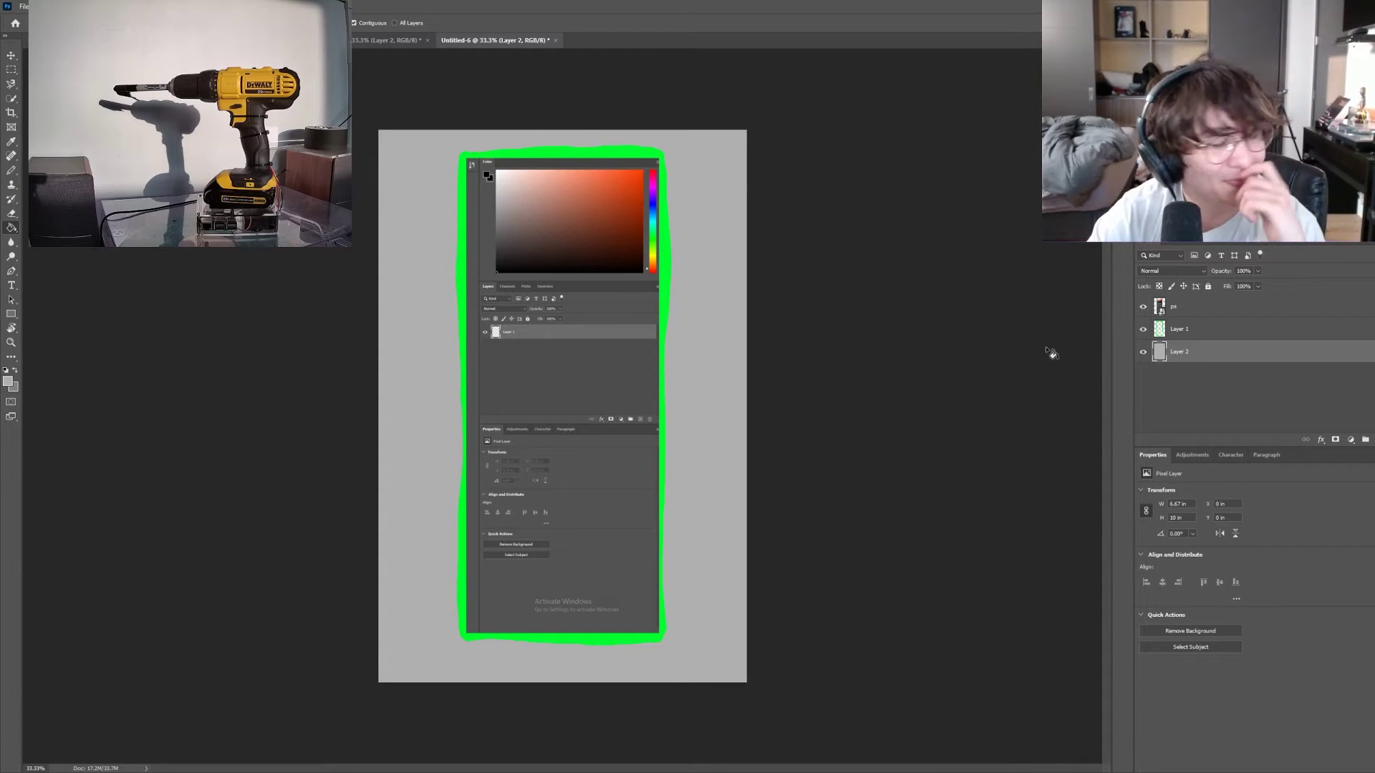
{"action": "left_click", "coordinate": [394, 41]}
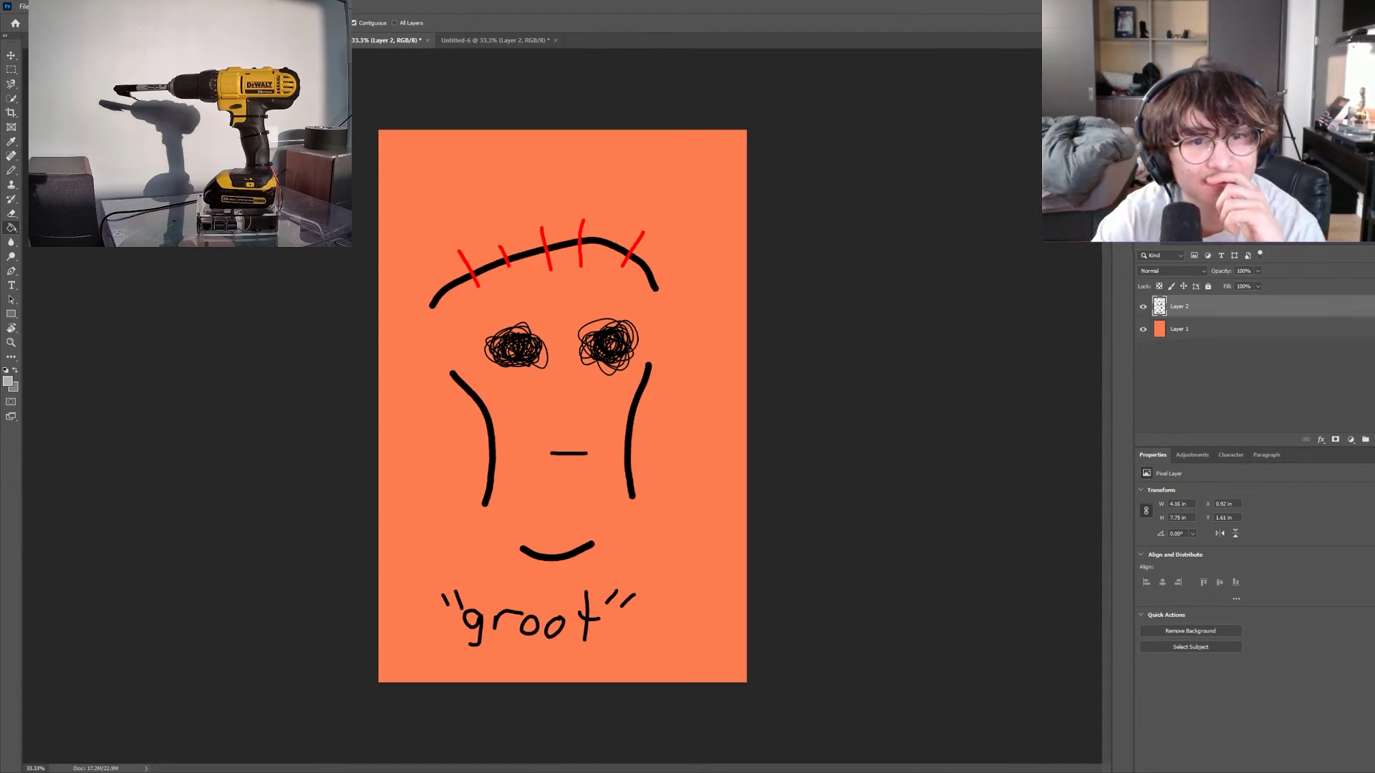
{"action": "left_click", "coordinate": [394, 40]}
{"action": "left_click", "coordinate": [371, 45]}
{"action": "left_click", "coordinate": [492, 40]}
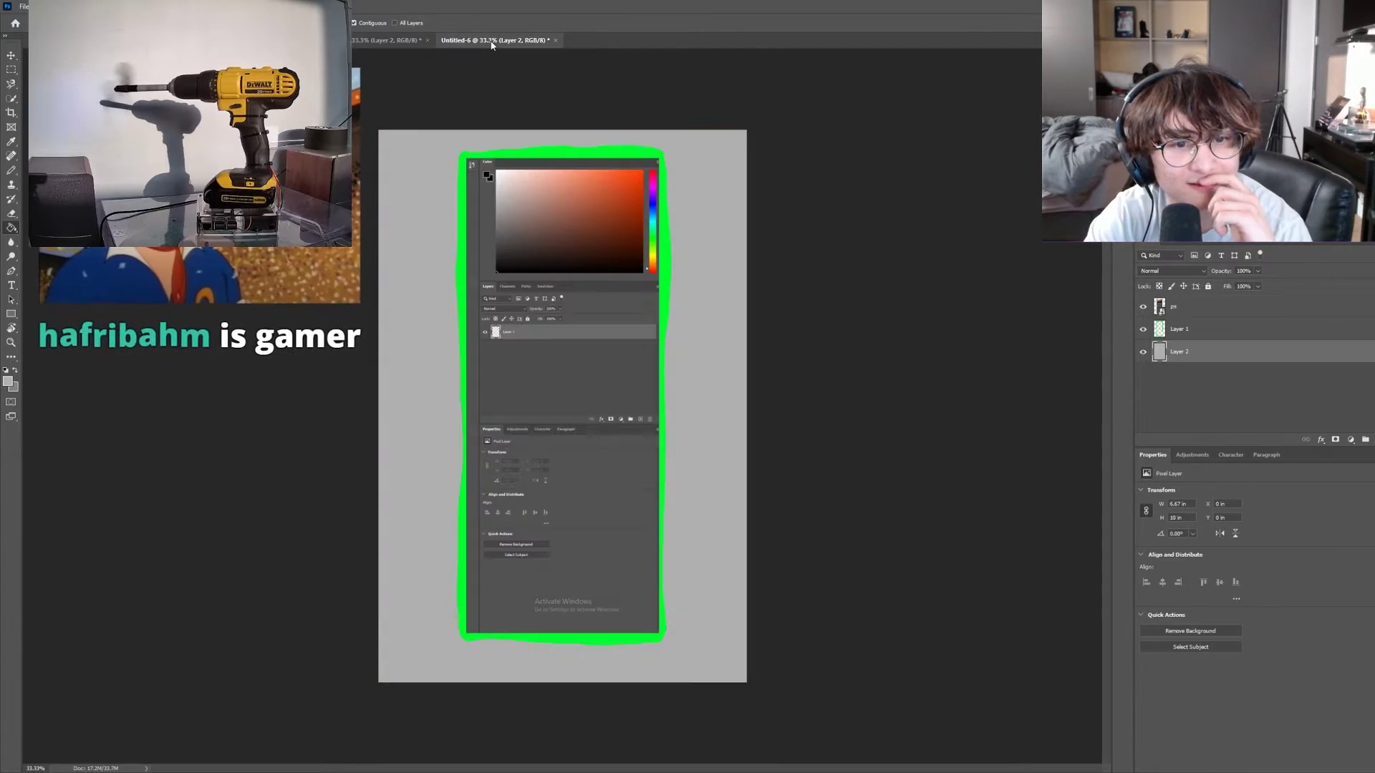
{"action": "left_click", "coordinate": [360, 41]}
{"action": "left_click", "coordinate": [360, 41]}
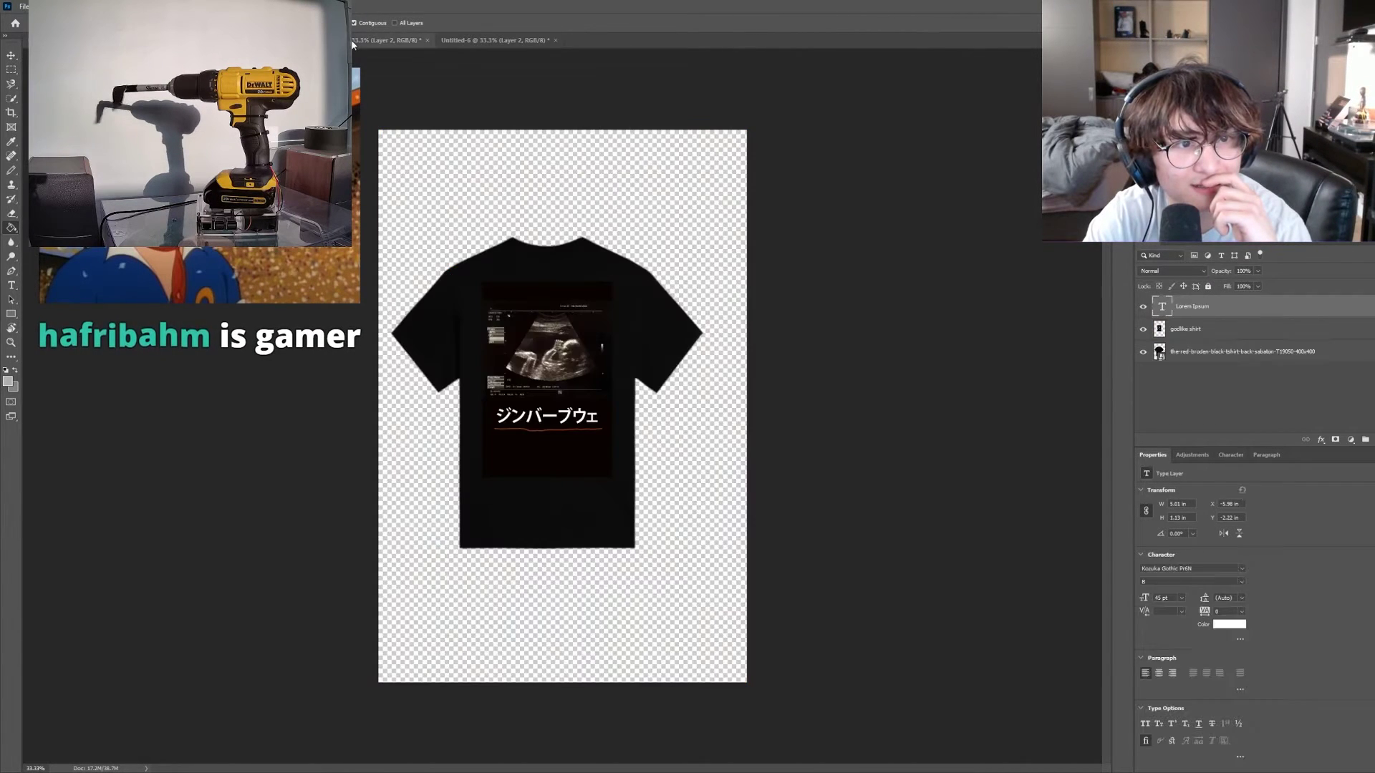
{"action": "left_click", "coordinate": [394, 40]}
{"action": "left_click", "coordinate": [506, 41]}
{"action": "left_click", "coordinate": [377, 41]}
{"action": "left_click", "coordinate": [471, 41]}
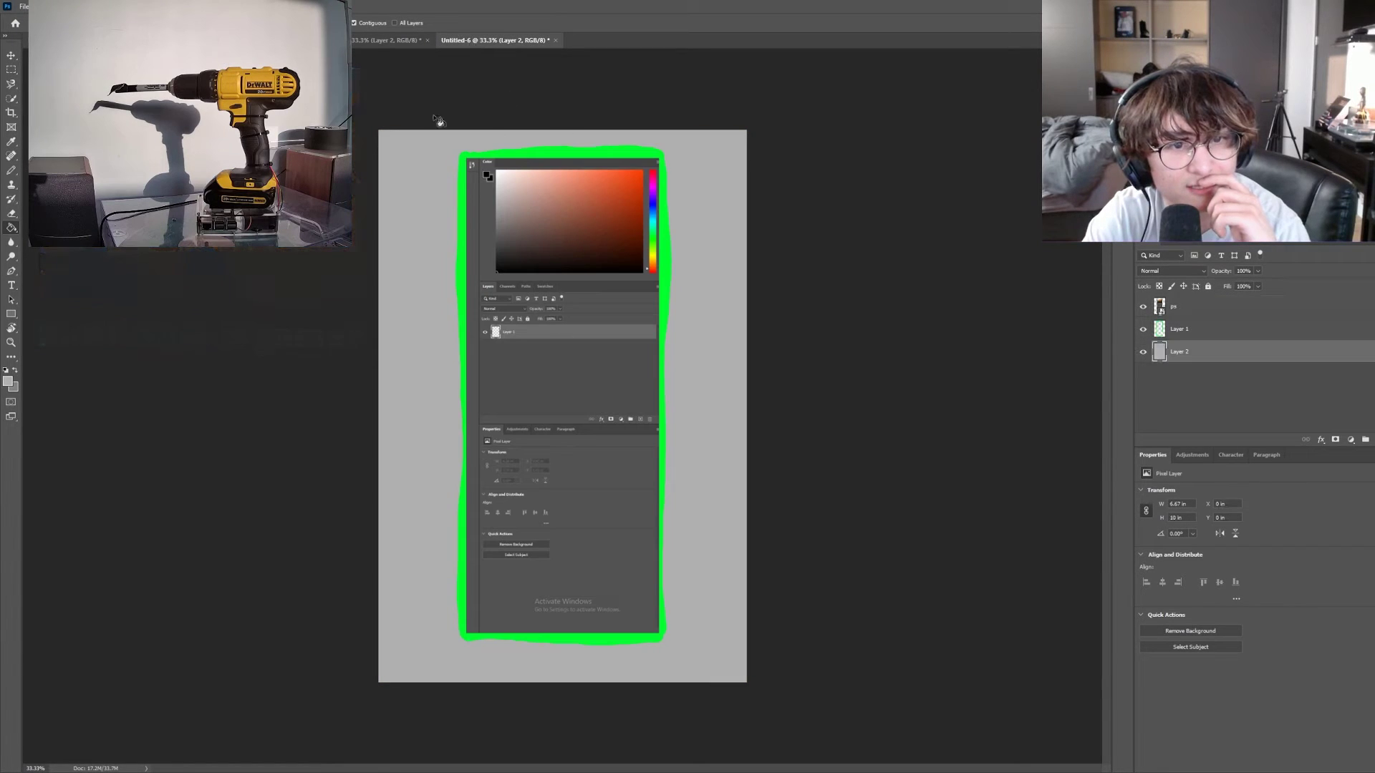
{"action": "key", "text": "ctrl+Tab"}
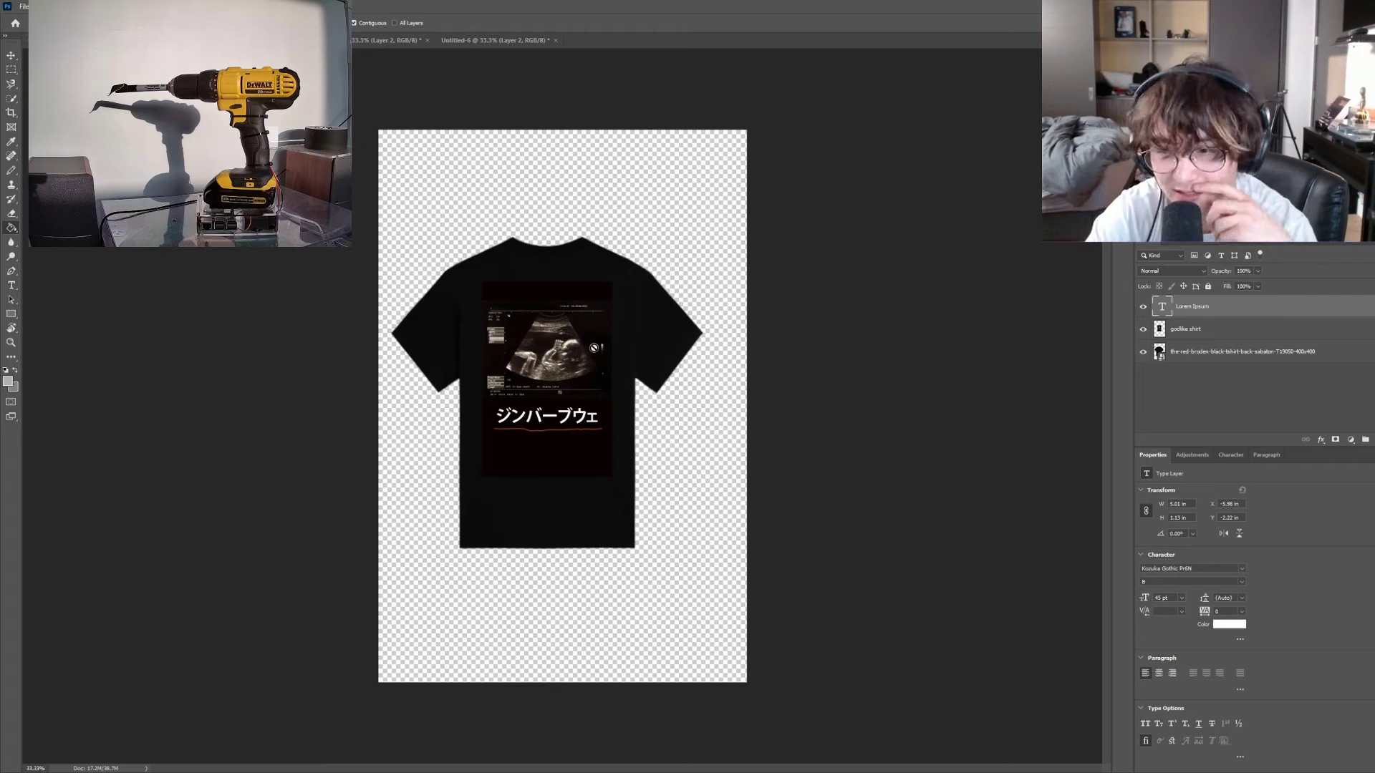
{"action": "left_click", "coordinate": [398, 41]}
{"action": "left_click", "coordinate": [489, 40]}
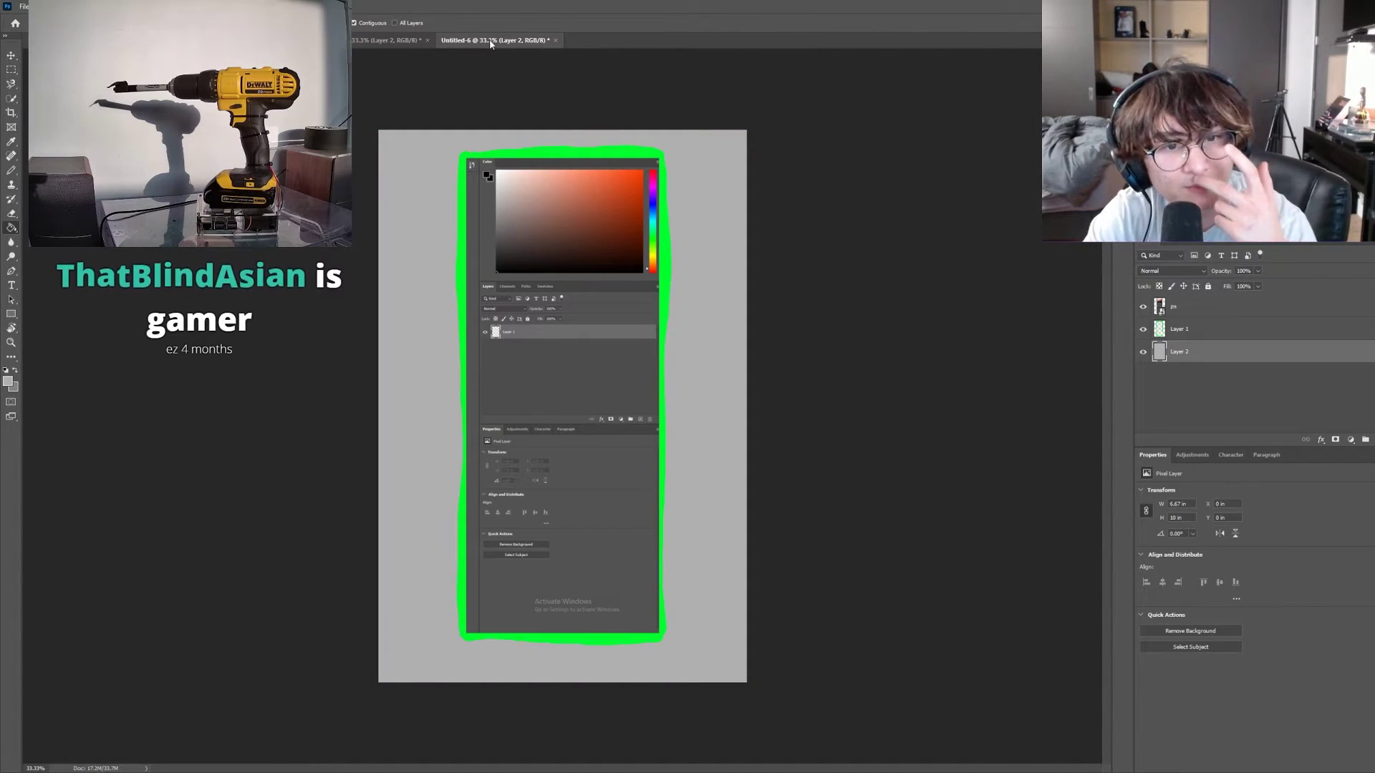
{"action": "left_click", "coordinate": [364, 43]}
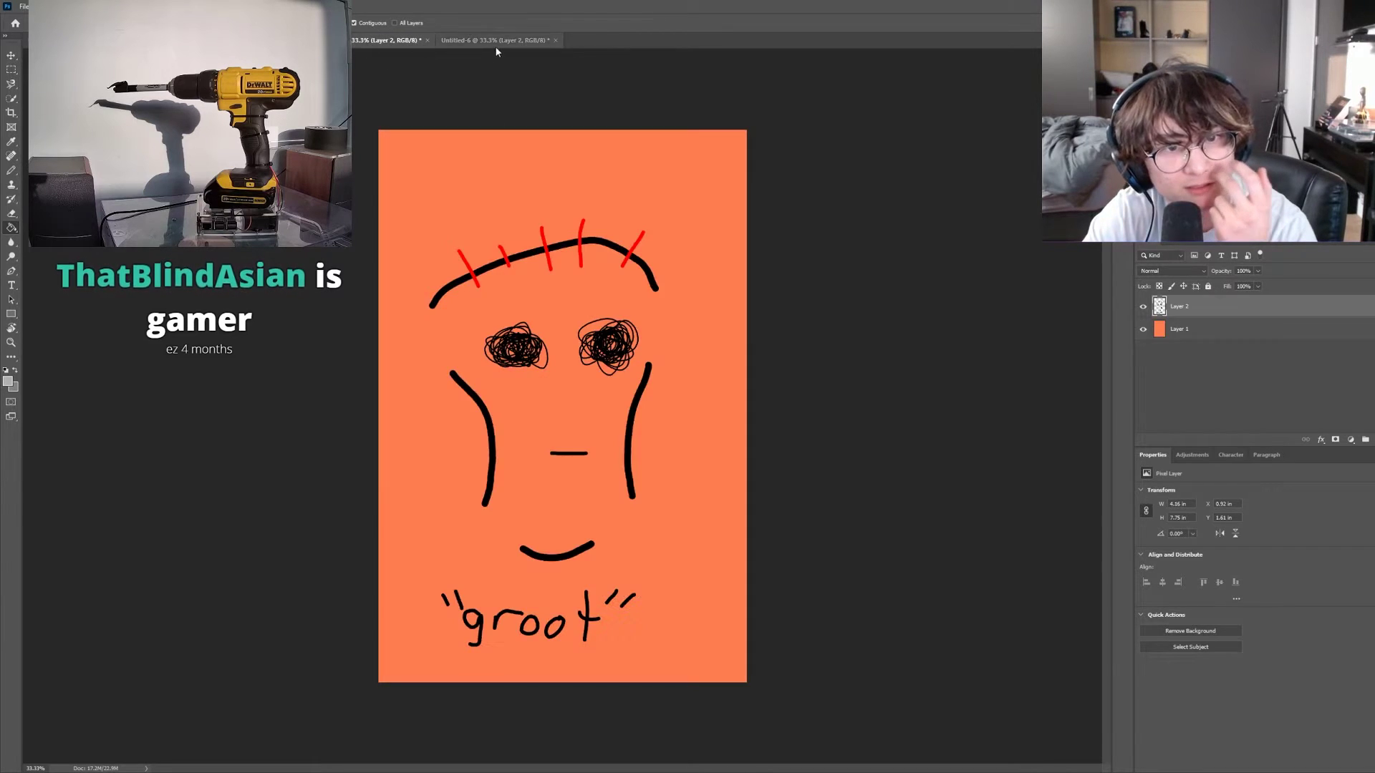
{"action": "left_click", "coordinate": [401, 41]}
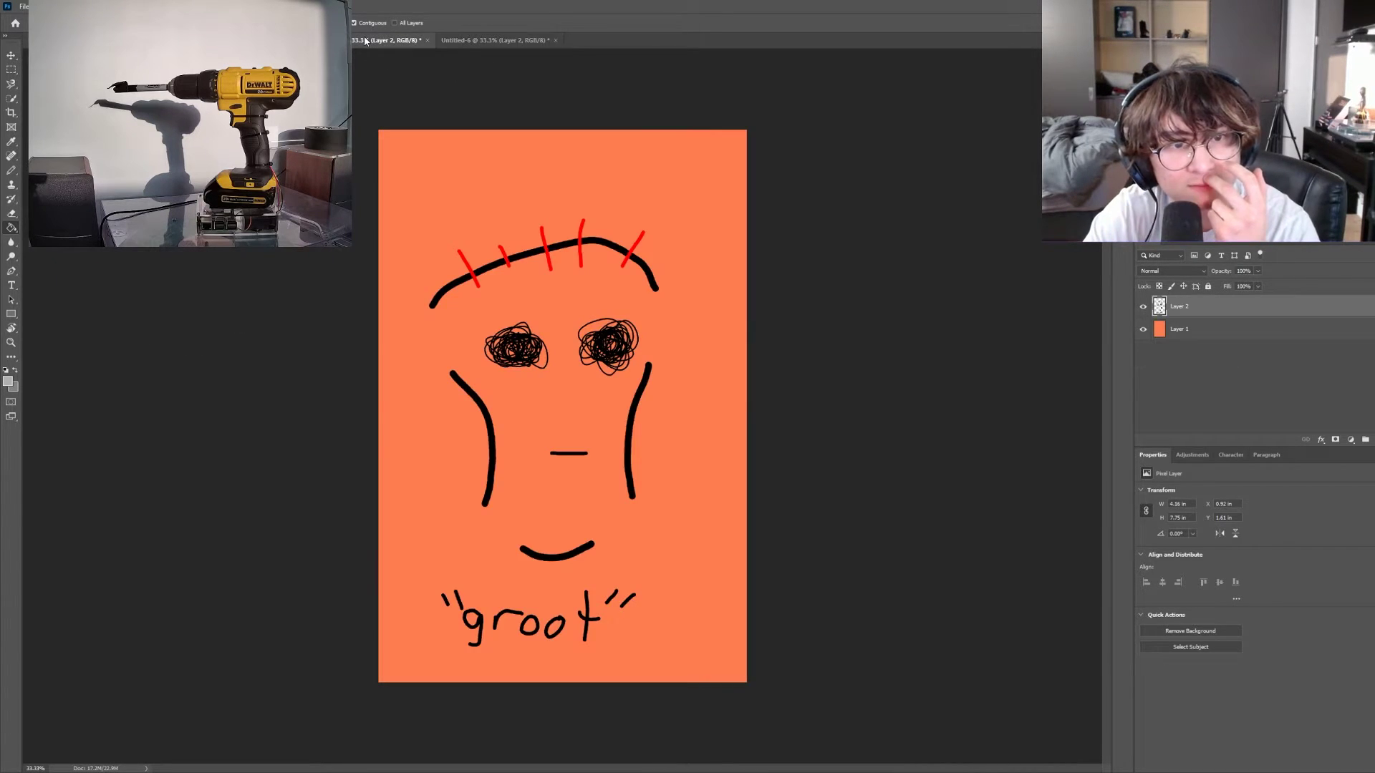
Copy the black T-shirt layer from the ultrasound mockup into the "groot" document and place it beneath the drawing layers
{"action": "left_click", "coordinate": [315, 41]}
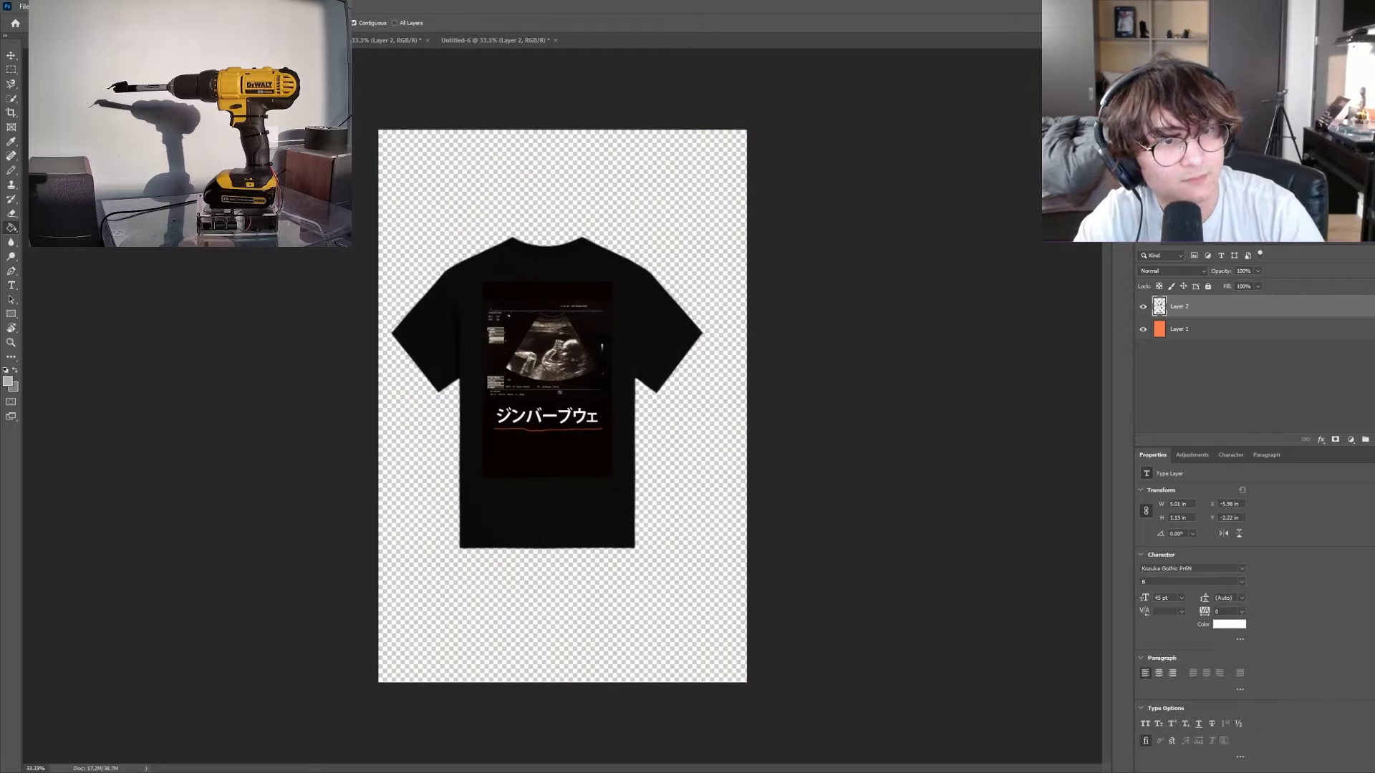
{"action": "left_click", "coordinate": [1267, 352]}
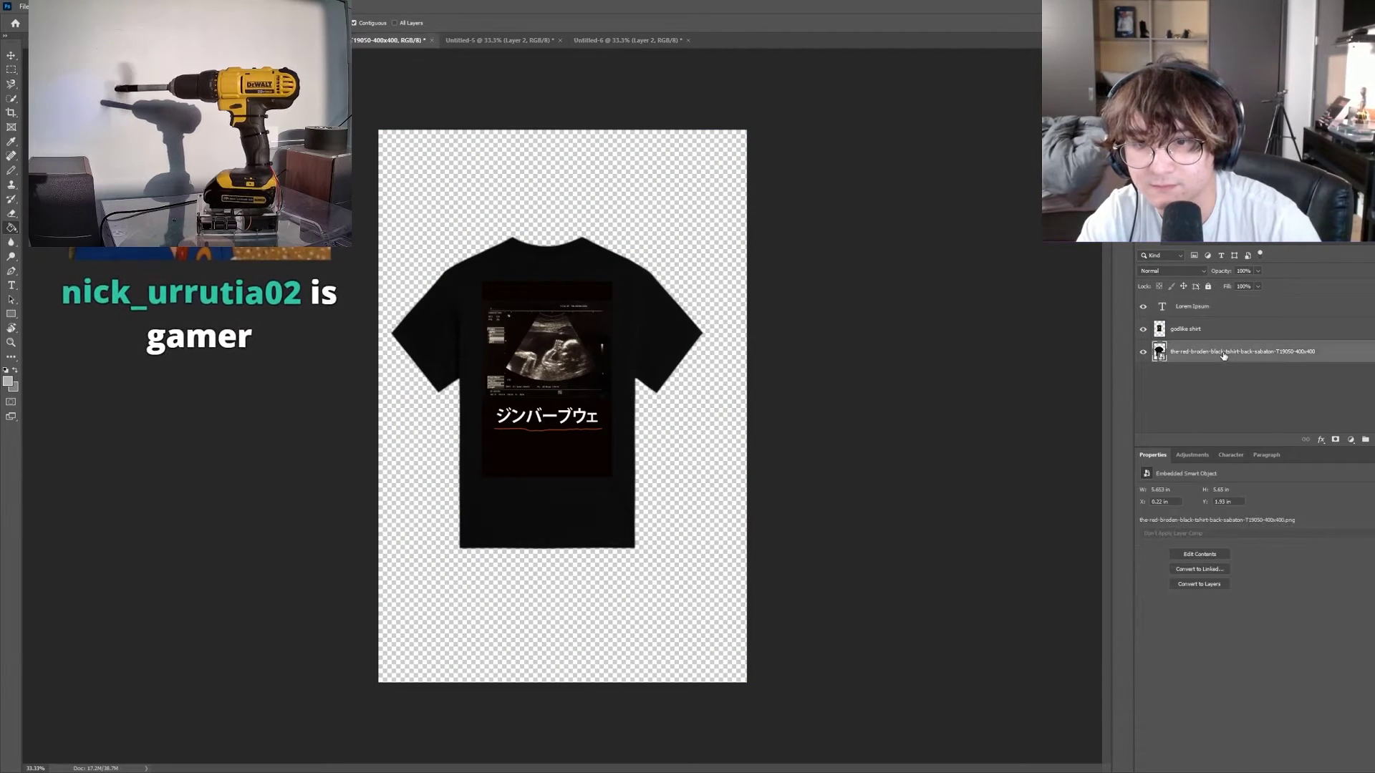
{"action": "left_click_drag", "start_coordinate": [468, 46], "coordinate": [562, 401]}
{"action": "key", "text": "ctrl+z"}
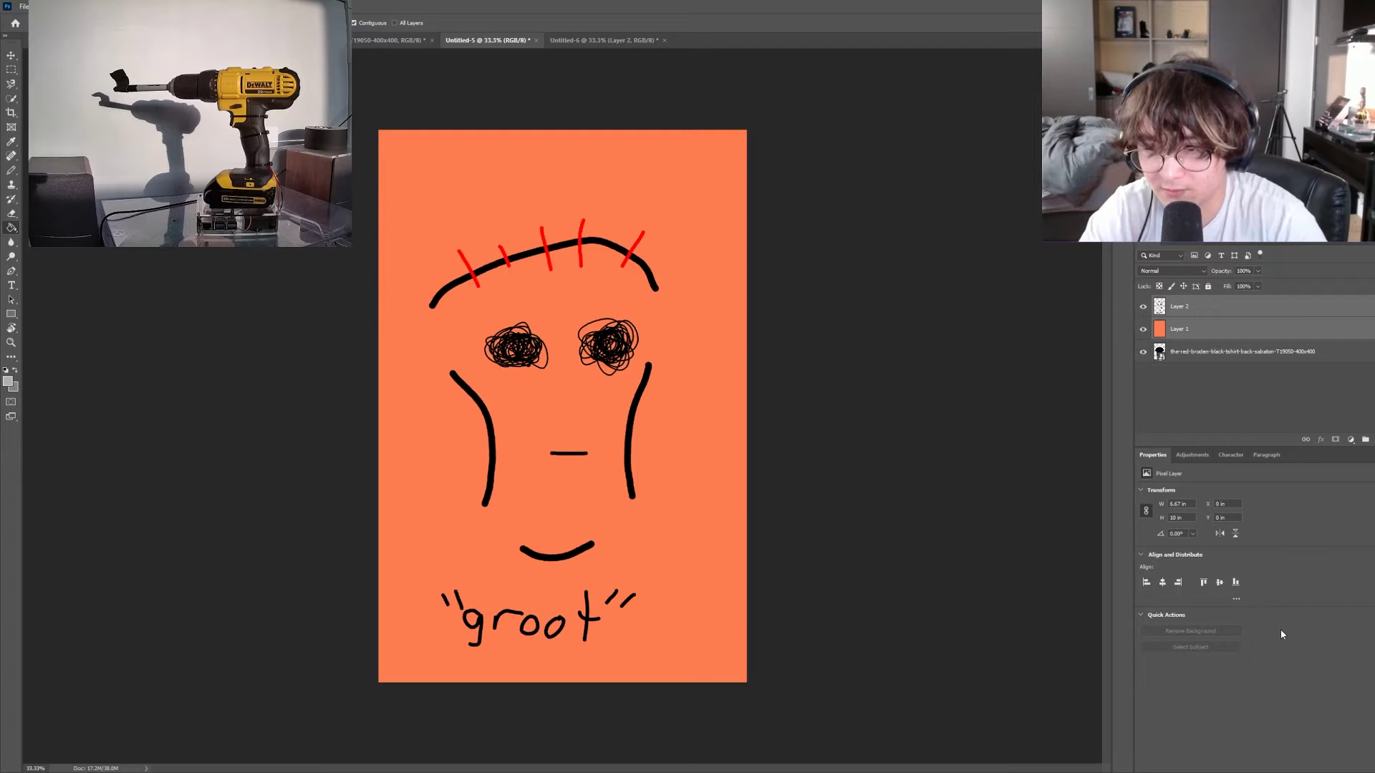
Merge the "groot" drawing with its orange background, shrink the result to about 1.8 × 2.69 in and position it on the black T-shirt
{"action": "key", "text": "ctrl+e"}
{"action": "key", "text": "ctrl+t"}
{"action": "mouse_move", "coordinate": [363, 140]}
{"action": "left_mouse_down"}
{"action": "mouse_move", "coordinate": [562, 438]}
{"action": "mouse_move", "coordinate": [460, 276]}
{"action": "mouse_move", "coordinate": [540, 393]}
{"action": "mouse_move", "coordinate": [550, 351]}
{"action": "left_mouse_up"}
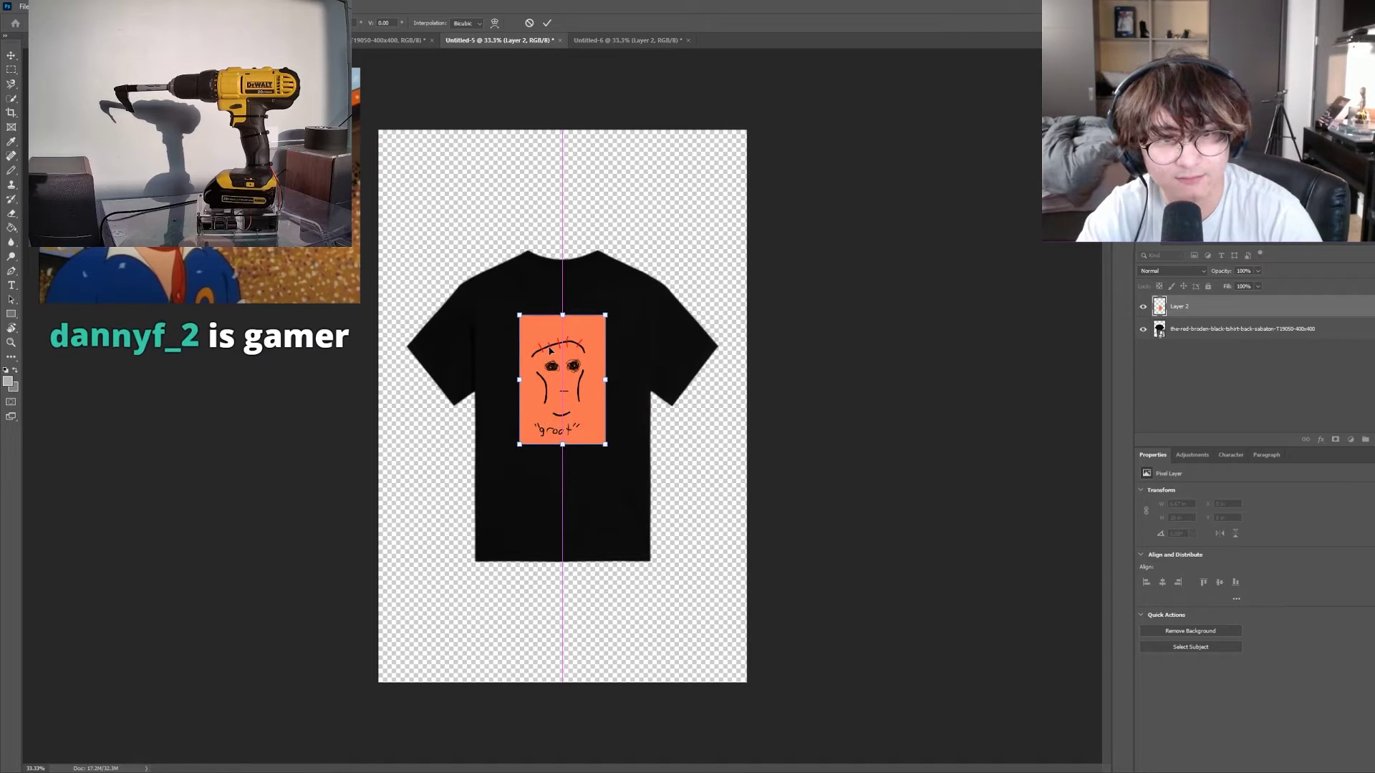
{"action": "left_click_drag", "start_coordinate": [606, 444], "coordinate": [611, 459]}
{"action": "key", "text": "Return"}
{"action": "key", "text": "g"}
{"action": "key", "text": "v"}
{"action": "left_click_drag", "start_coordinate": [601, 394], "coordinate": [608, 401]}
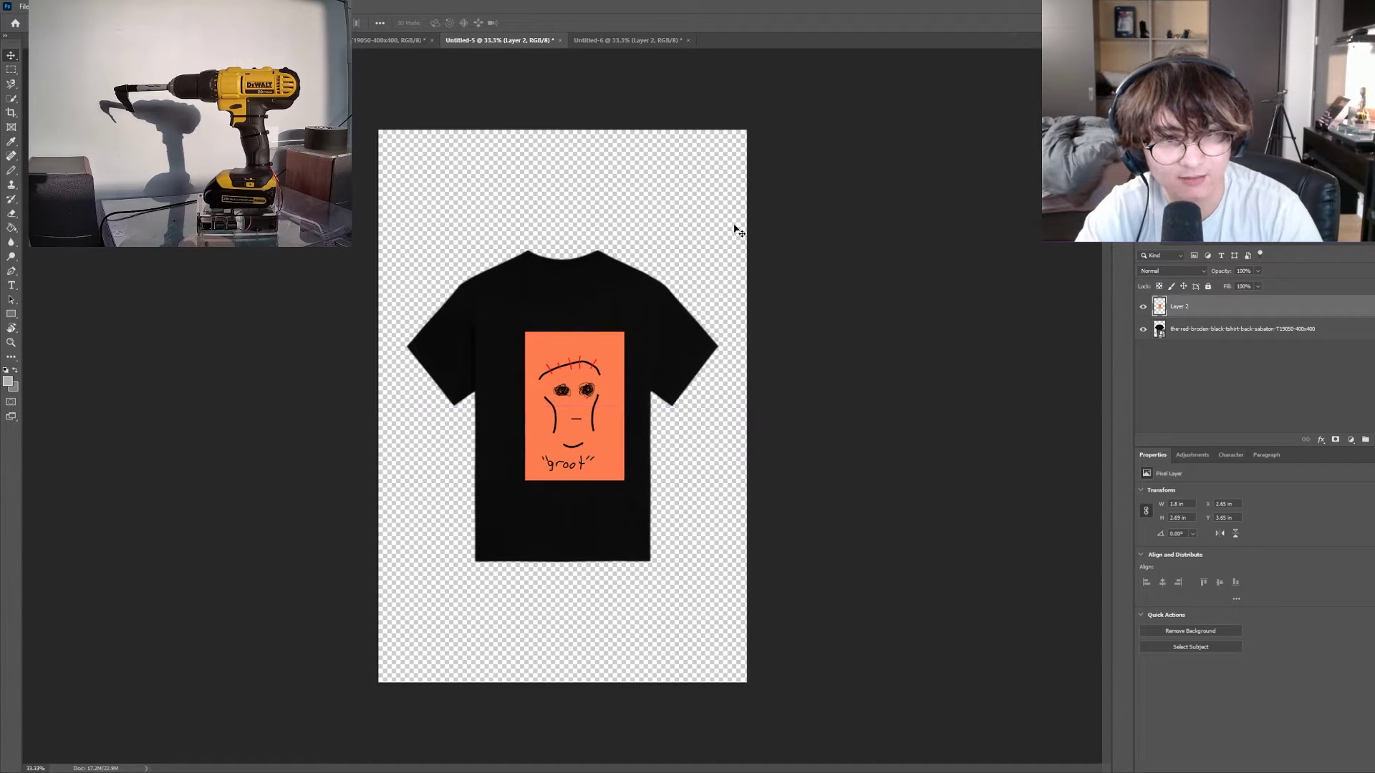
{"action": "left_click", "coordinate": [735, 231]}
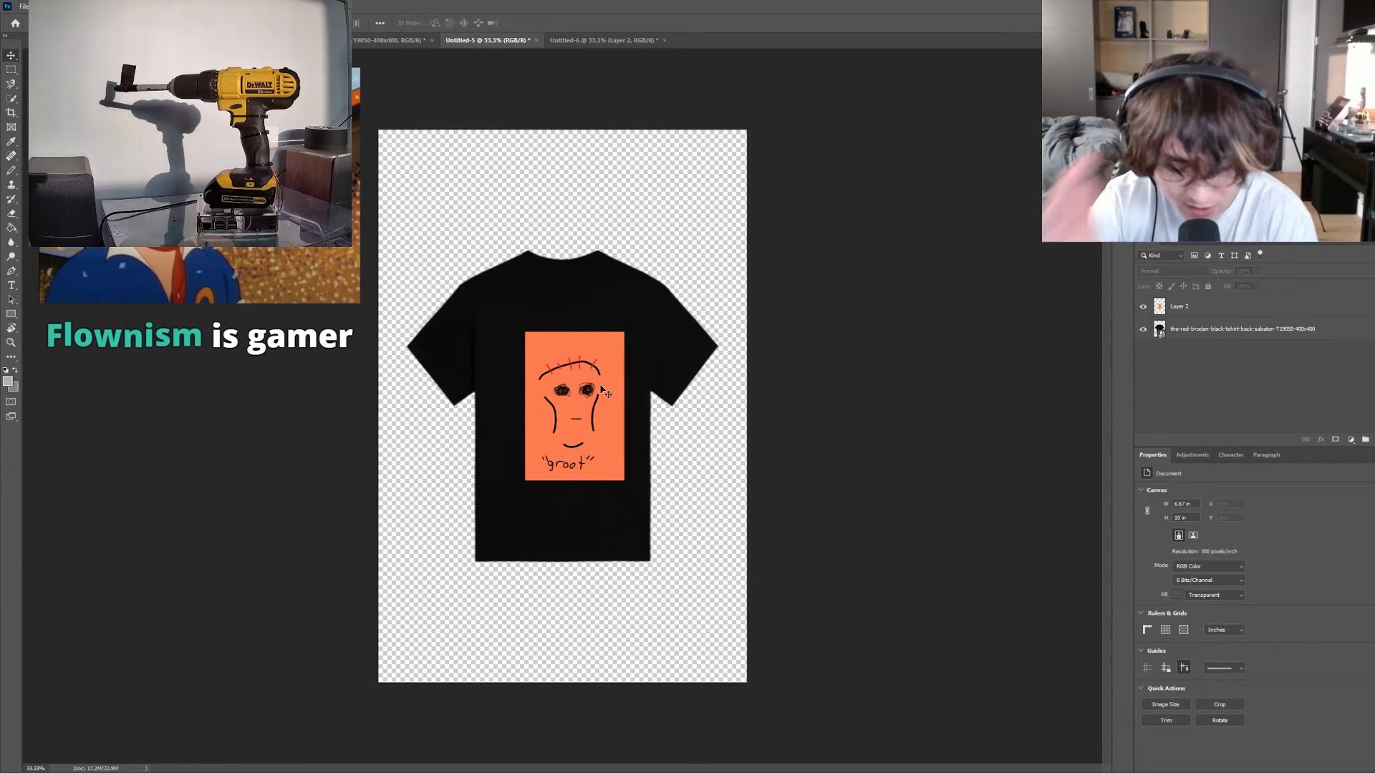
Add the black T-shirt beneath the green-outlined panel design in its document and merge the three design layers into one
{"action": "left_click", "coordinate": [609, 43]}
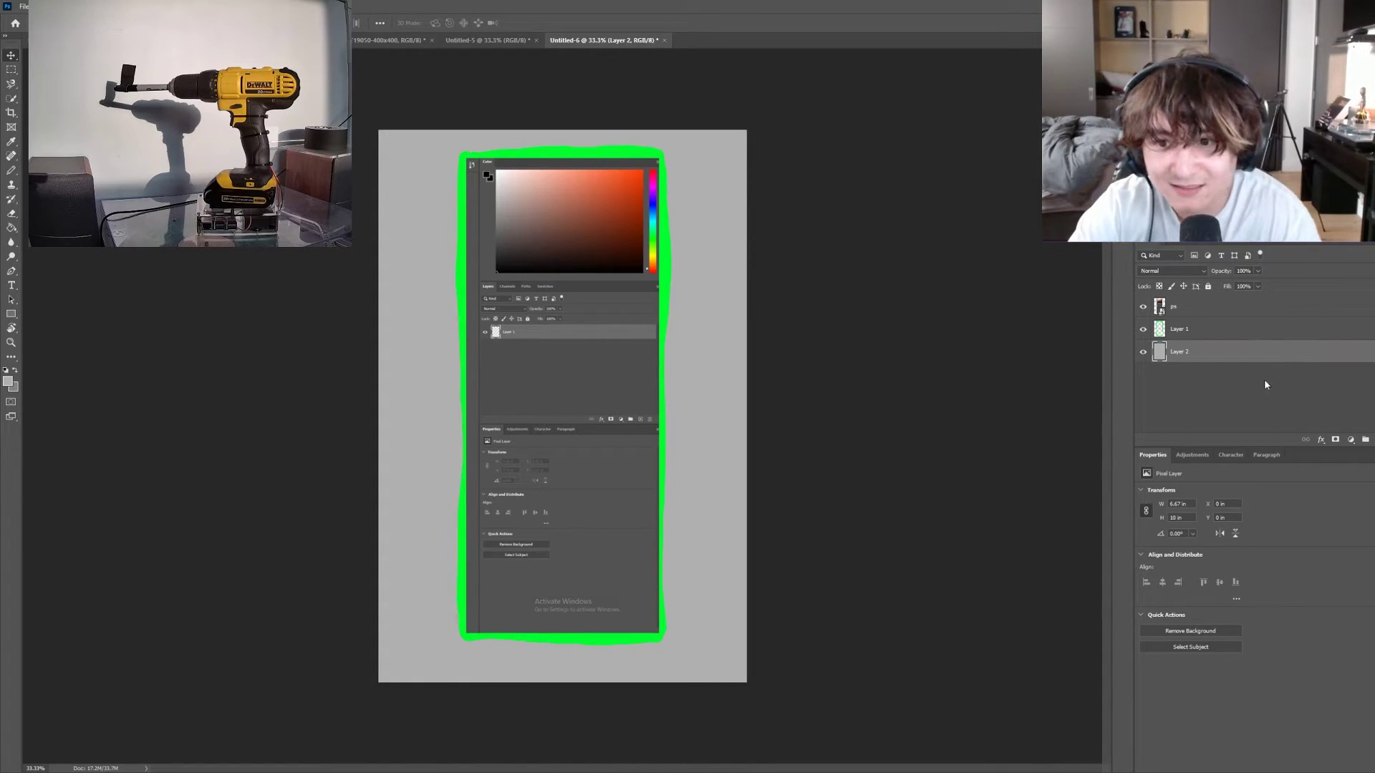
{"action": "left_click_drag", "start_coordinate": [1372, 445], "coordinate": [1215, 310]}
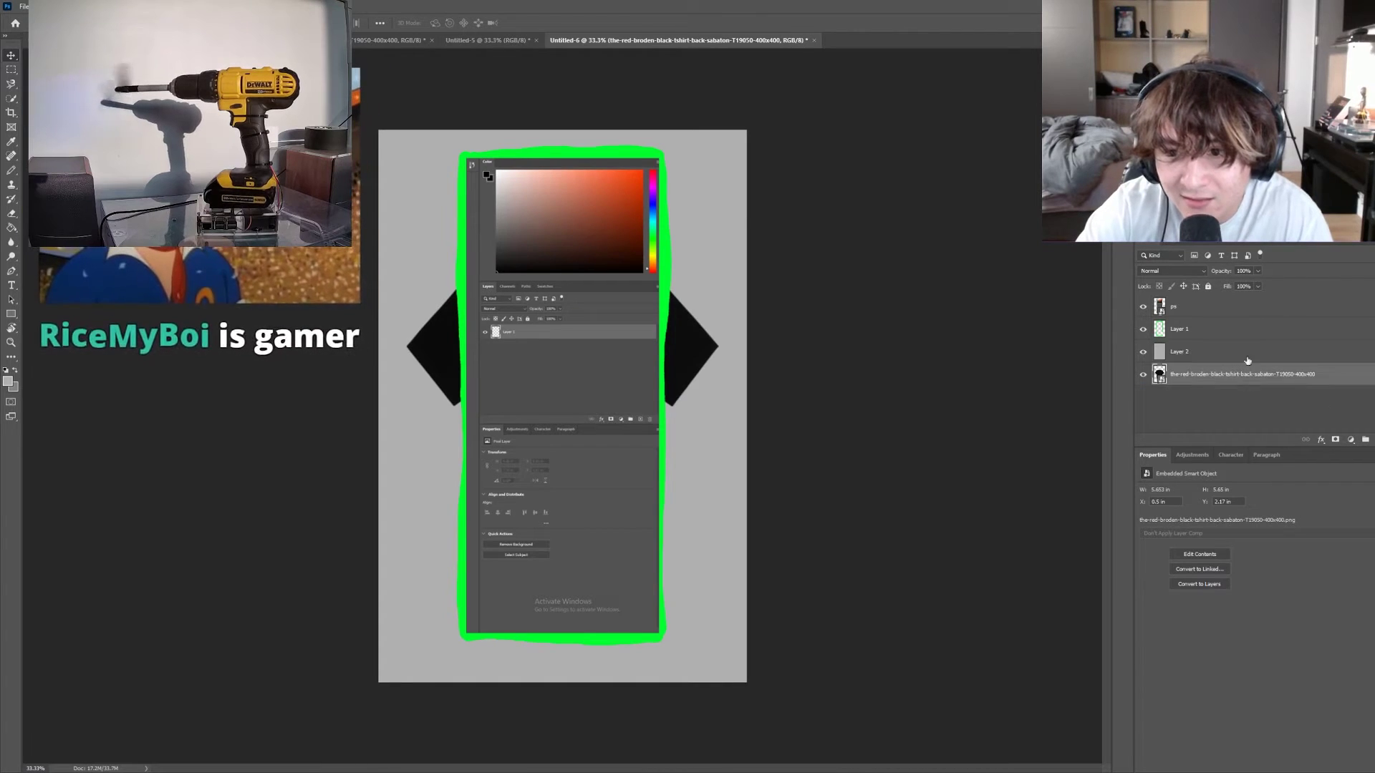
{"action": "left_click", "coordinate": [1215, 310]}
{"action": "left_click", "coordinate": [1222, 356], "text": "shift"}
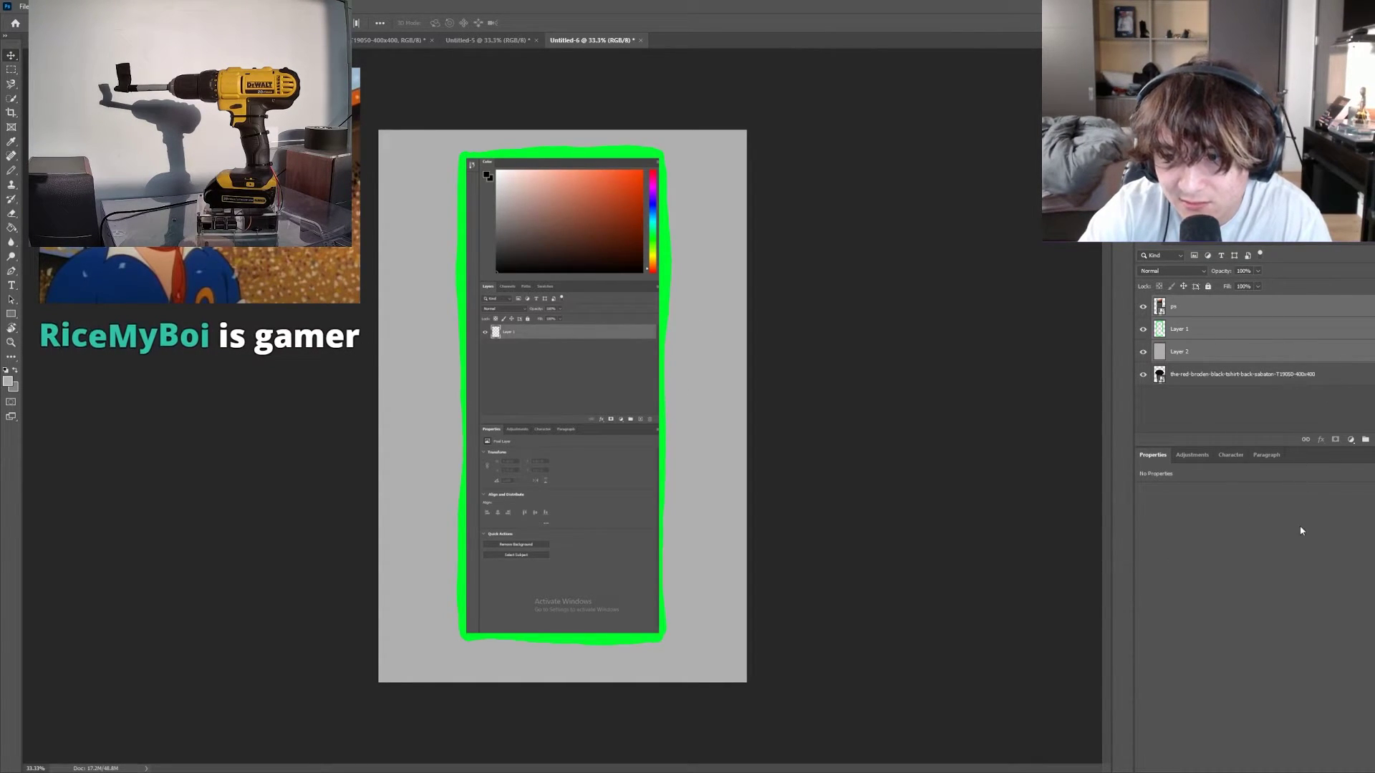
{"action": "key", "text": "ctrl+e"}
{"action": "mouse_move", "coordinate": [1210, 343]}
{"action": "left_mouse_down"}
{"action": "mouse_move", "coordinate": [1220, 304]}
{"action": "mouse_move", "coordinate": [1218, 318]}
{"action": "left_mouse_up"}
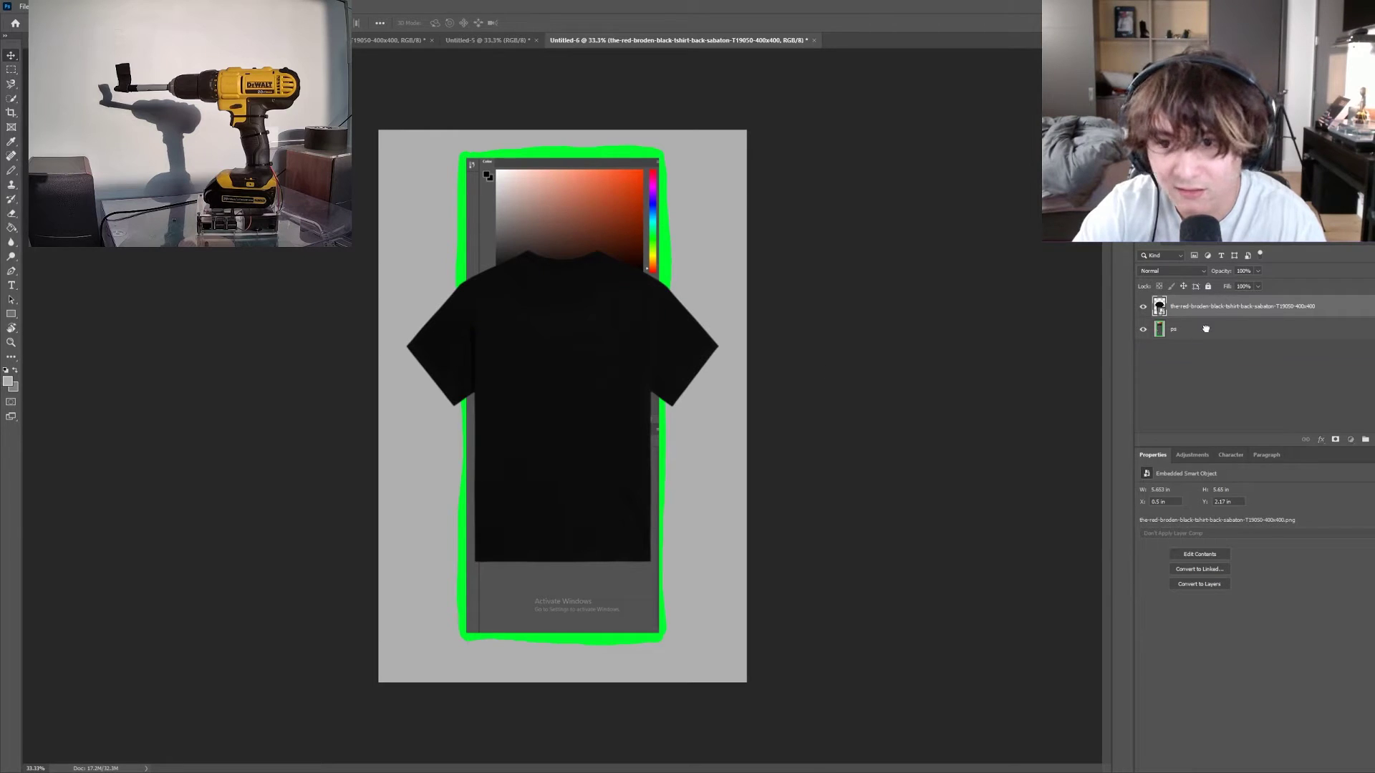
{"action": "key", "text": "ctrl+z"}
Scale the merged panel design down and centre it on the body of the black T-shirt
{"action": "left_click", "coordinate": [1200, 315]}
{"action": "key", "text": "ctrl+t"}
{"action": "left_click_drag", "start_coordinate": [561, 405], "coordinate": [592, 449]}
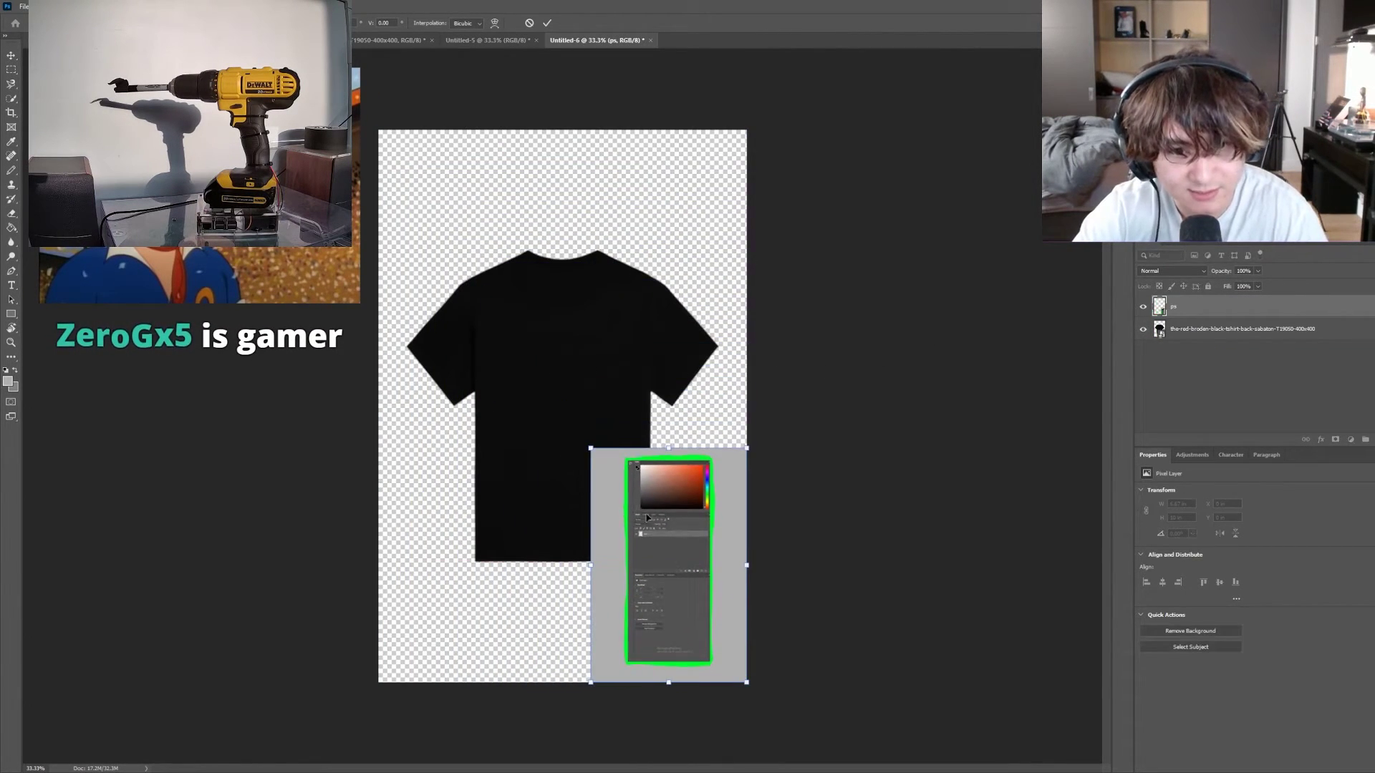
{"action": "left_click_drag", "start_coordinate": [636, 512], "coordinate": [538, 352]}
{"action": "left_click_drag", "start_coordinate": [494, 292], "coordinate": [505, 309]}
{"action": "left_click_drag", "start_coordinate": [565, 365], "coordinate": [548, 356]}
{"action": "key", "text": "Return"}
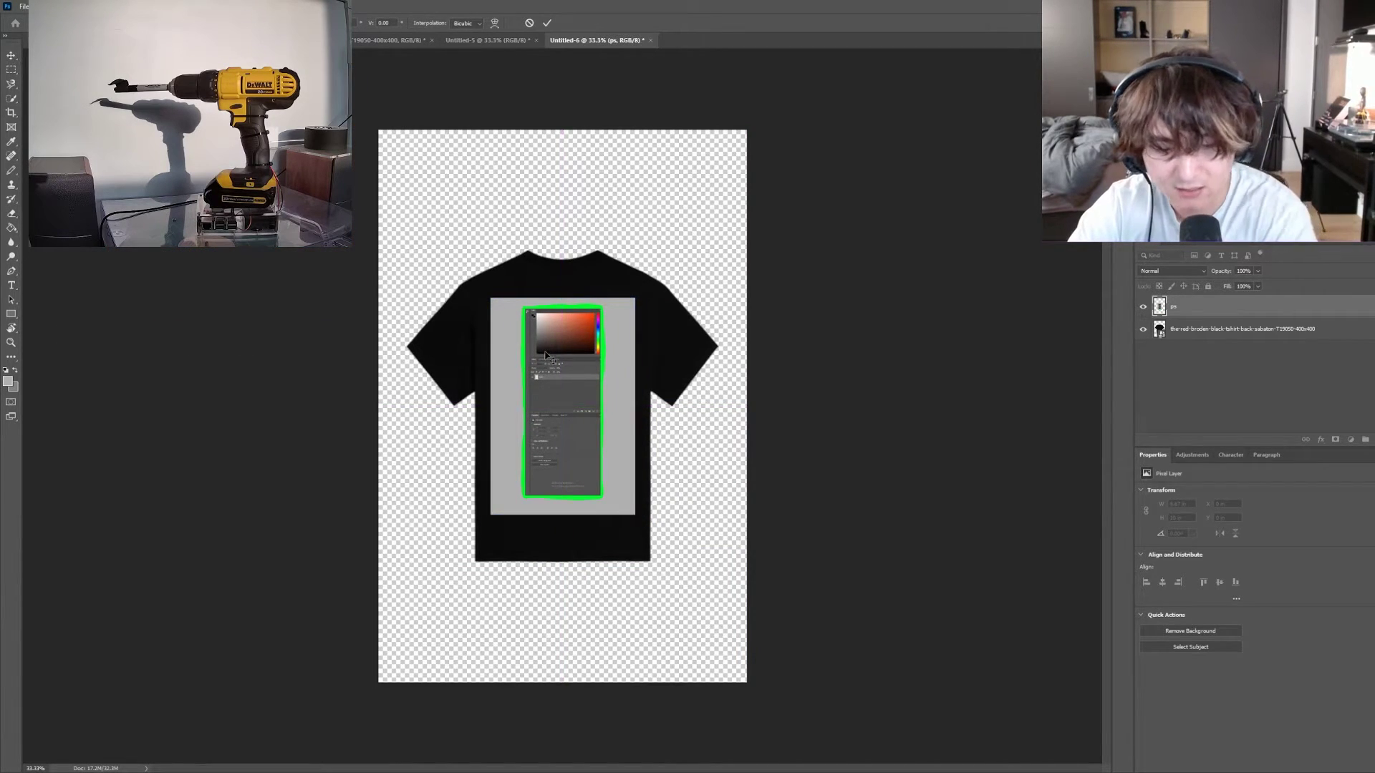
Paint thick grey strokes along the black T-shirt's outline, hem, sleeves and shoulders around the panel design
{"action": "key", "text": "b"}
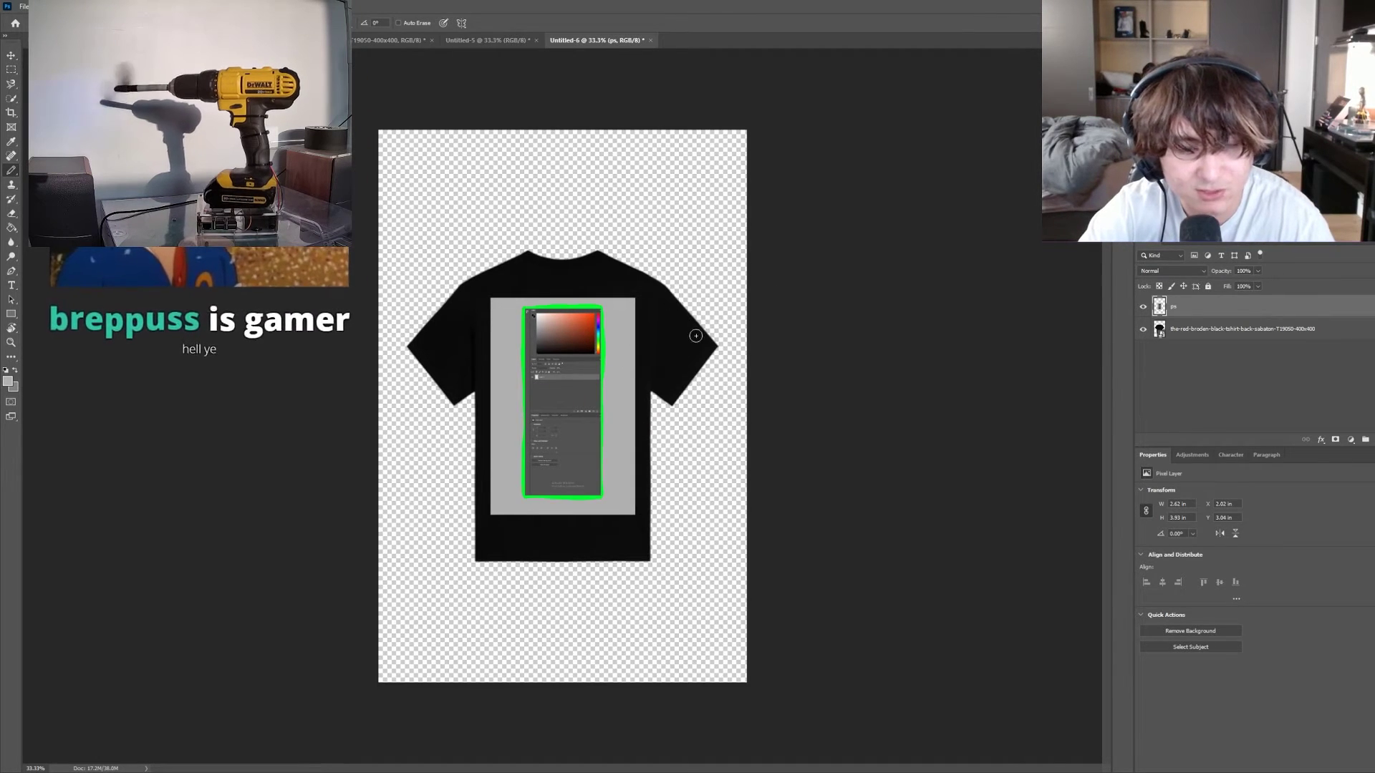
{"action": "mouse_move", "coordinate": [632, 280]}
{"action": "left_mouse_down"}
{"action": "mouse_move", "coordinate": [700, 338]}
{"action": "mouse_move", "coordinate": [660, 393]}
{"action": "mouse_move", "coordinate": [667, 383]}
{"action": "mouse_move", "coordinate": [670, 404]}
{"action": "mouse_move", "coordinate": [646, 389]}
{"action": "mouse_move", "coordinate": [633, 527]}
{"action": "mouse_move", "coordinate": [550, 543]}
{"action": "mouse_move", "coordinate": [575, 532]}
{"action": "mouse_move", "coordinate": [492, 516]}
{"action": "mouse_move", "coordinate": [497, 555]}
{"action": "mouse_move", "coordinate": [634, 555]}
{"action": "mouse_move", "coordinate": [546, 552]}
{"action": "left_mouse_up"}
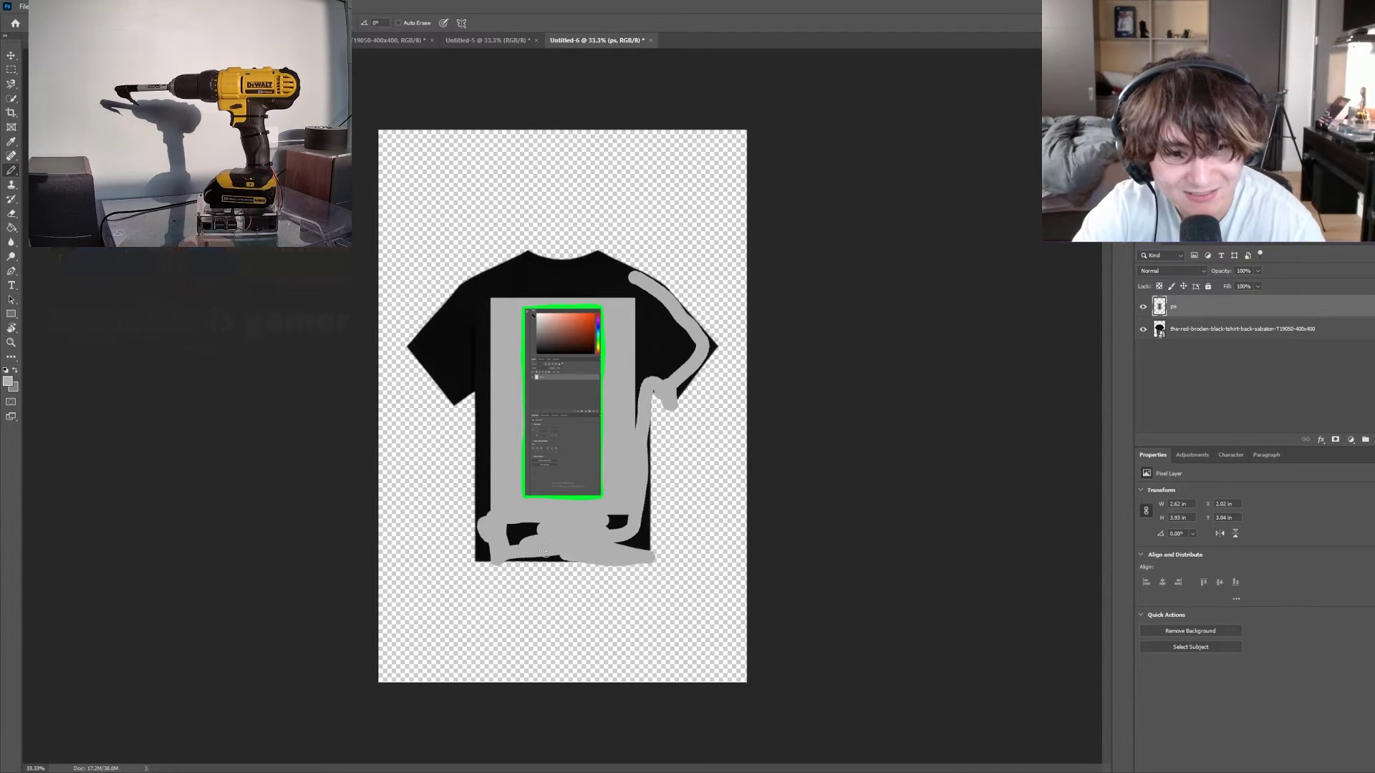
{"action": "left_click_drag", "start_coordinate": [477, 510], "coordinate": [469, 382]}
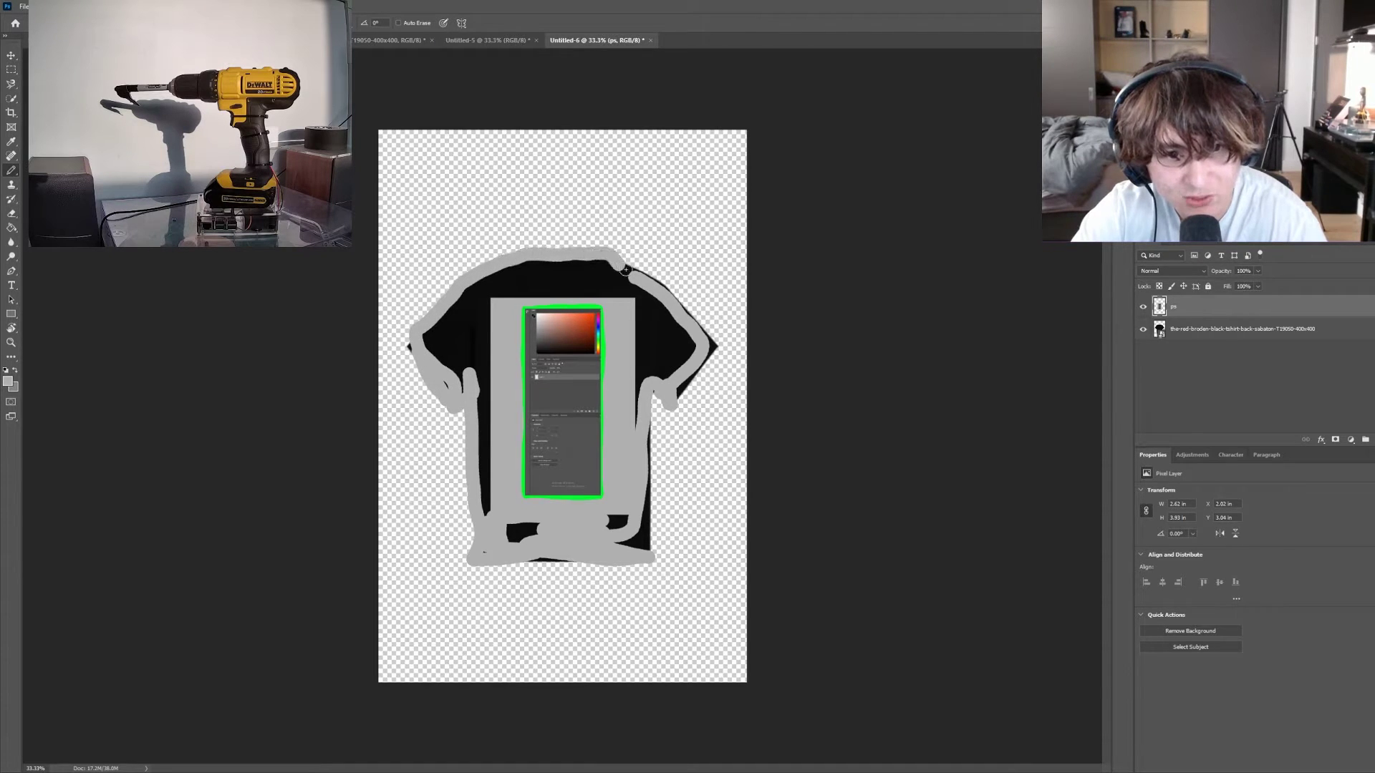
{"action": "mouse_move", "coordinate": [677, 337]}
{"action": "left_mouse_down"}
{"action": "mouse_move", "coordinate": [640, 355]}
{"action": "mouse_move", "coordinate": [641, 295]}
{"action": "mouse_move", "coordinate": [504, 272]}
{"action": "mouse_move", "coordinate": [473, 347]}
{"action": "left_mouse_up"}
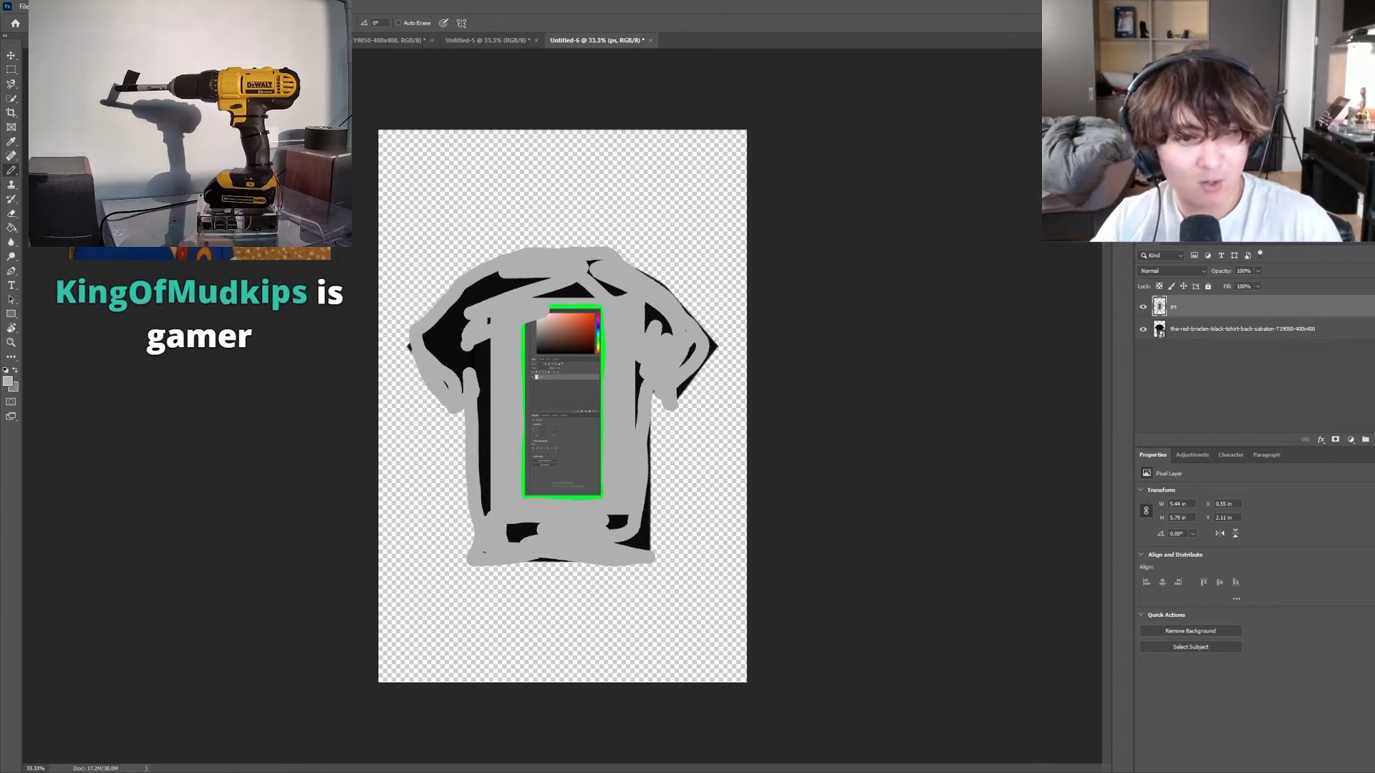
Compare the grey-painted panel T-shirt with the orange "groot" T-shirt mockup
{"action": "left_click", "coordinate": [472, 40]}
{"action": "left_click", "coordinate": [573, 40]}
{"action": "left_click", "coordinate": [593, 41]}
{"action": "left_click", "coordinate": [490, 43]}
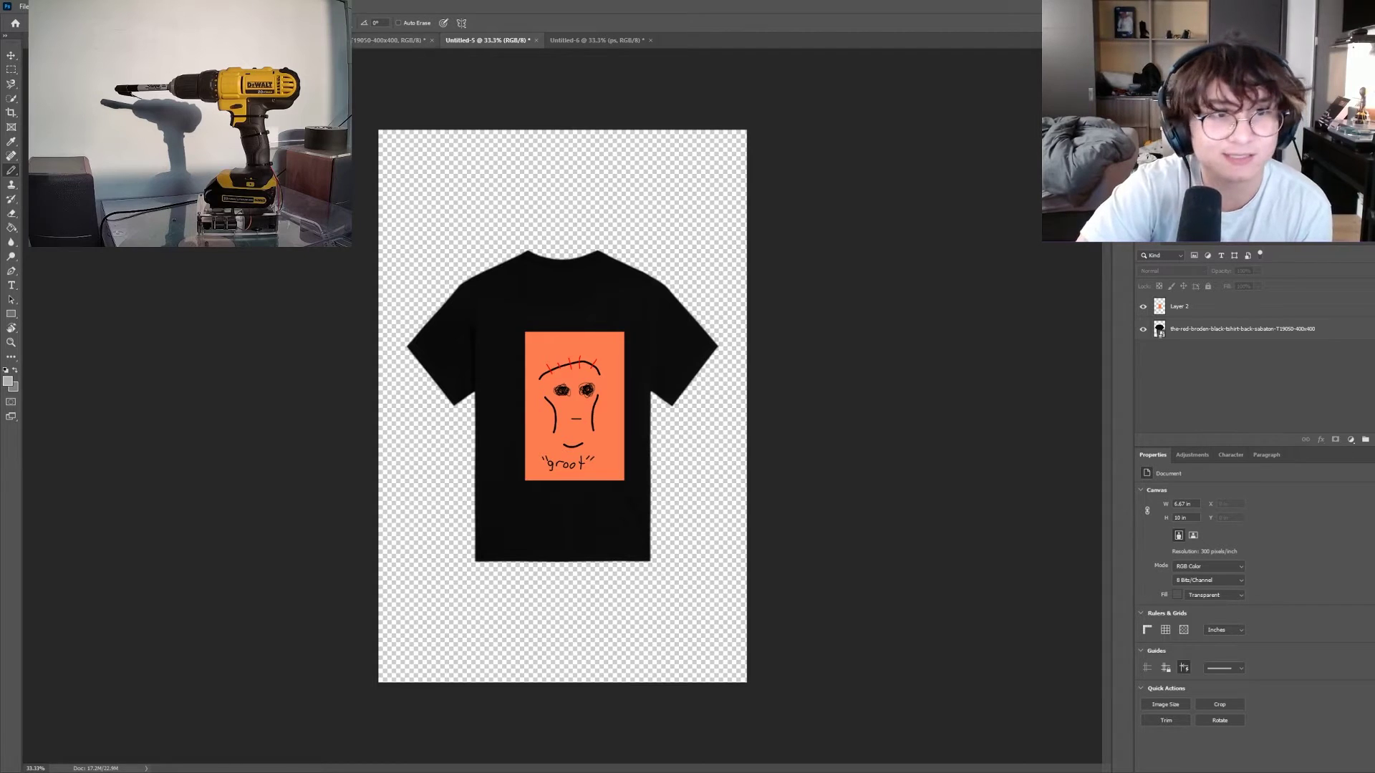
{"action": "left_click", "coordinate": [586, 41]}
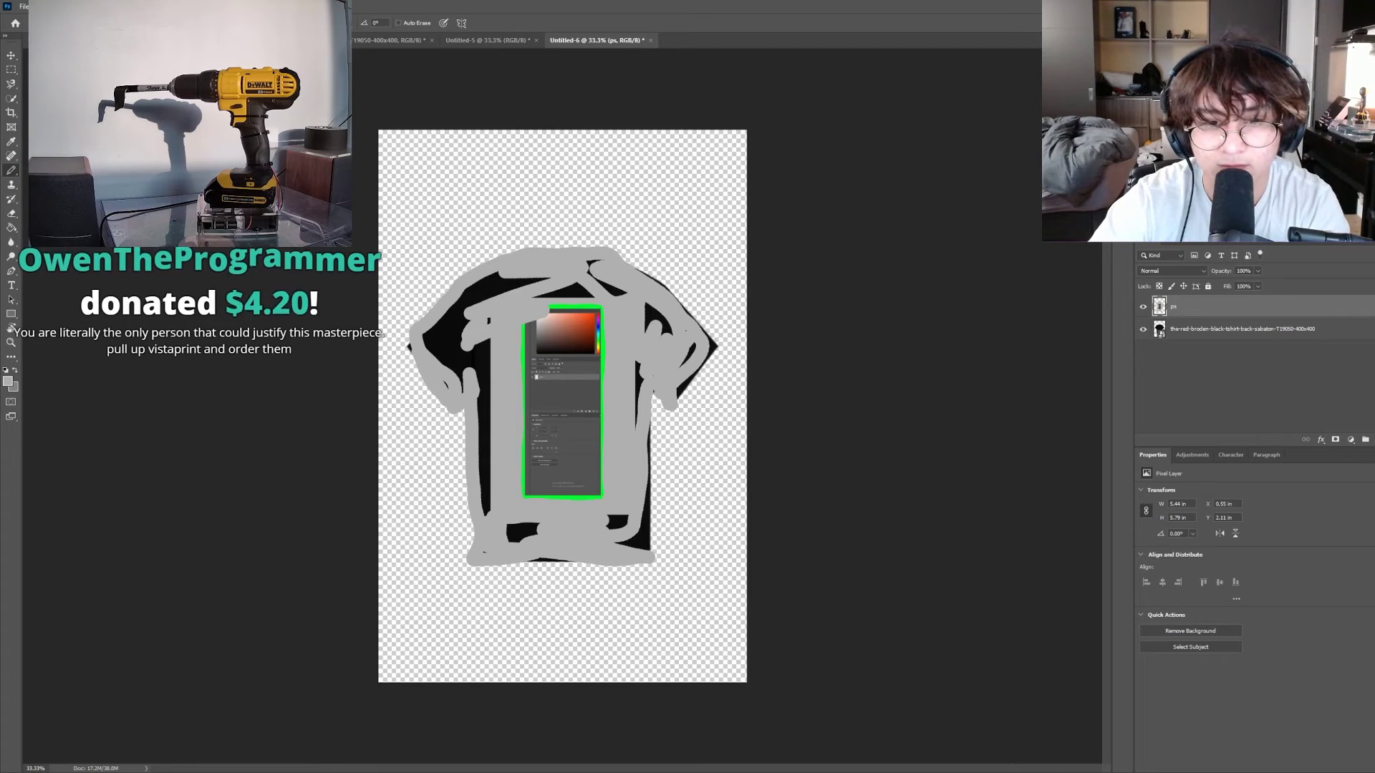
Place the grey T-shirt image in the panel design document, shift it slightly down and hide the black T-shirt layer
{"action": "left_click_drag", "start_coordinate": [1374, 350], "coordinate": [600, 350]}
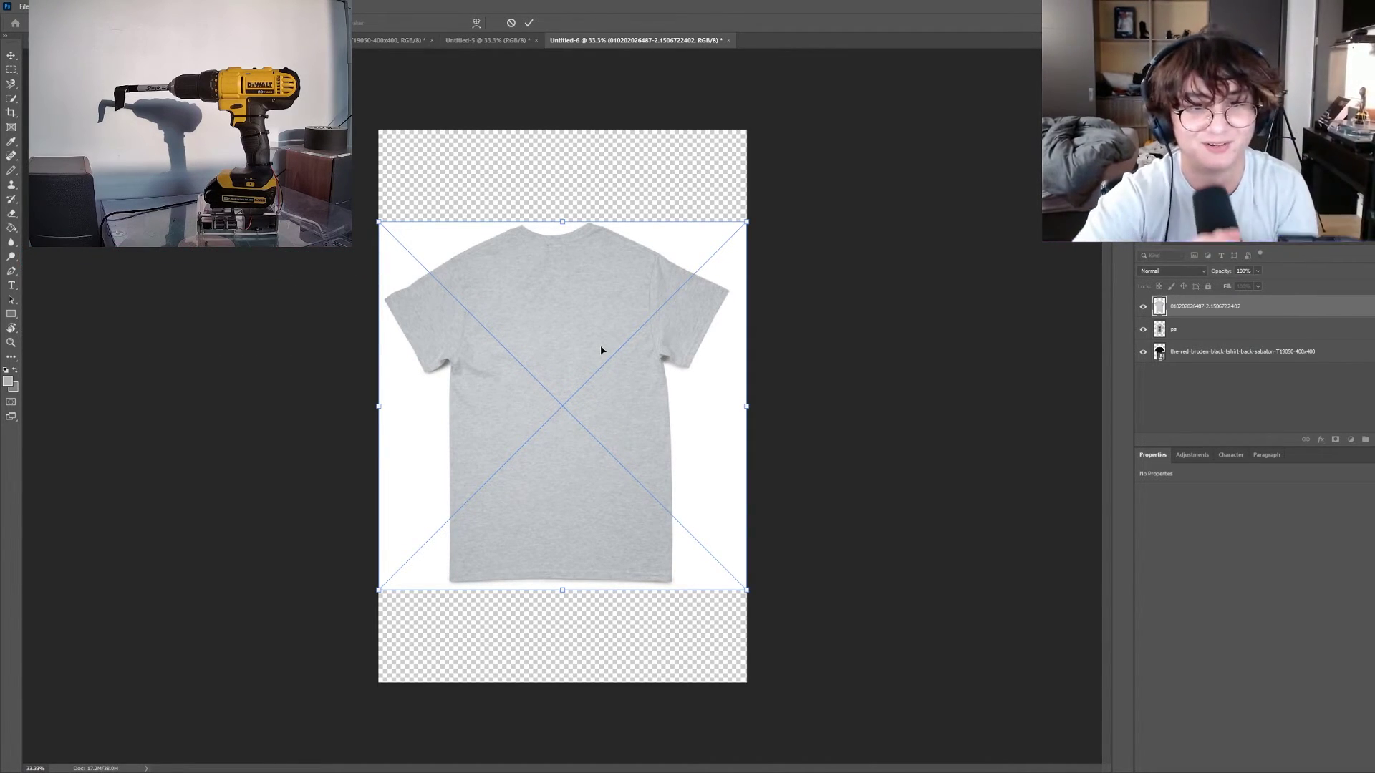
{"action": "left_click_drag", "start_coordinate": [703, 411], "coordinate": [708, 414]}
{"action": "key", "text": "Return"}
{"action": "left_click", "coordinate": [1250, 335]}
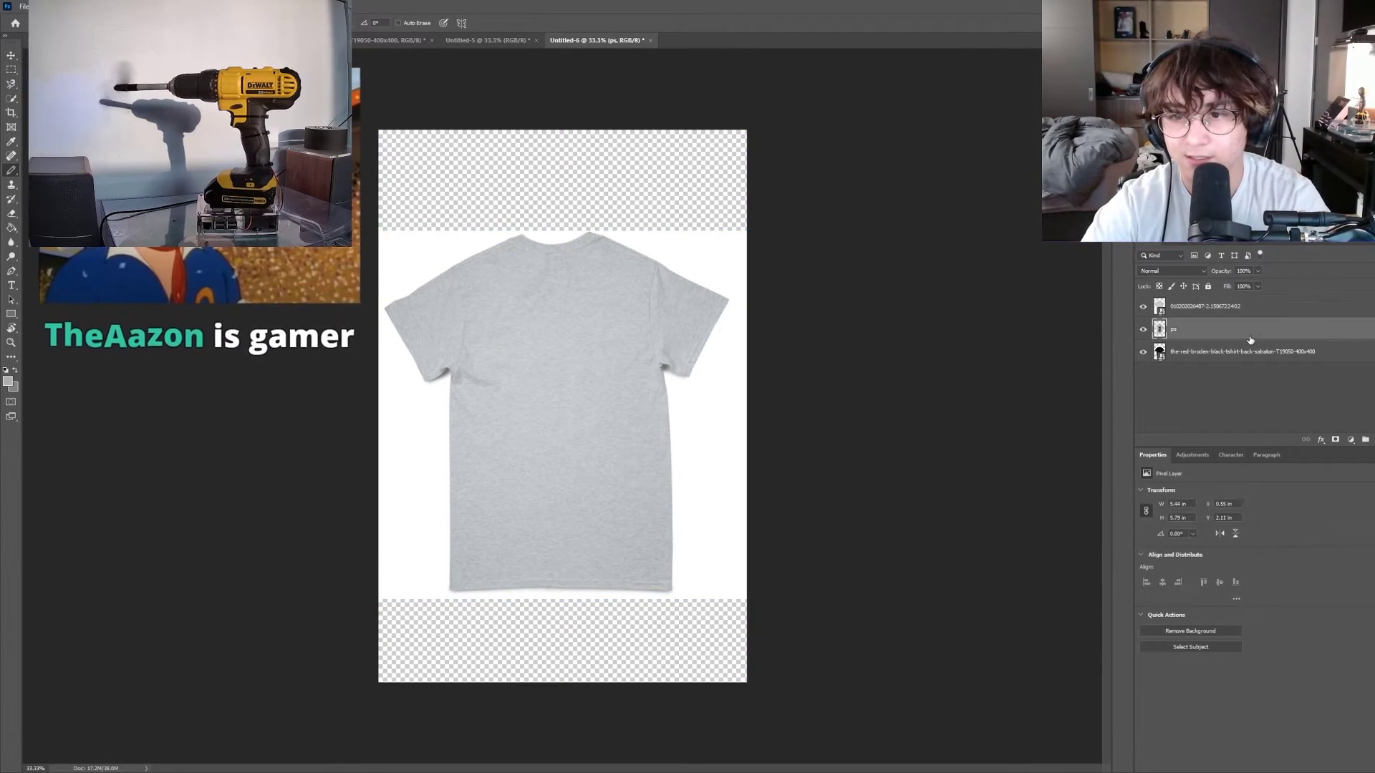
{"action": "left_click", "coordinate": [1216, 351]}
{"action": "left_click", "coordinate": [1205, 335]}
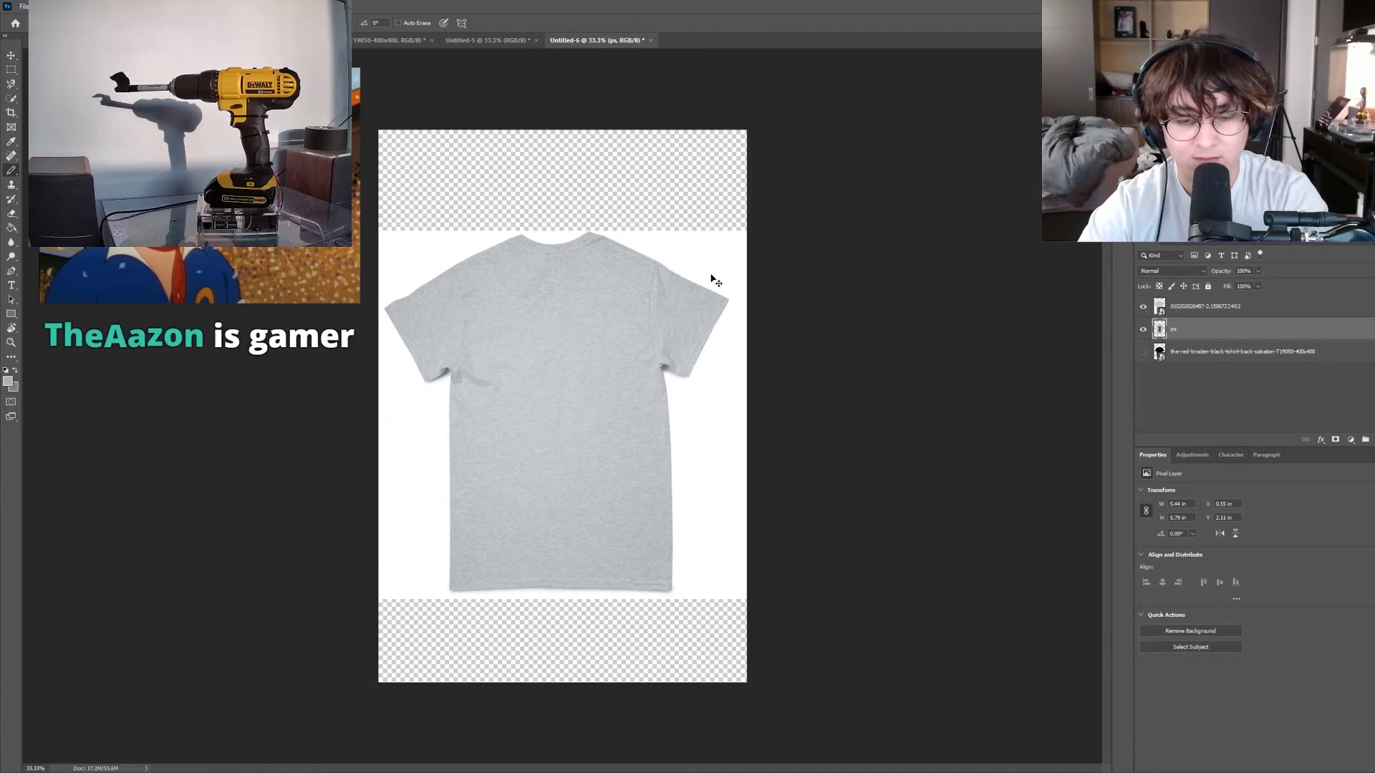
Undo the grey T-shirt placement, the grey paint strokes and the scaling of the panel design
{"action": "key", "text": "ctrl+z"}
{"action": "key", "text": "ctrl+z"}
{"action": "key", "text": "ctrl+z"}
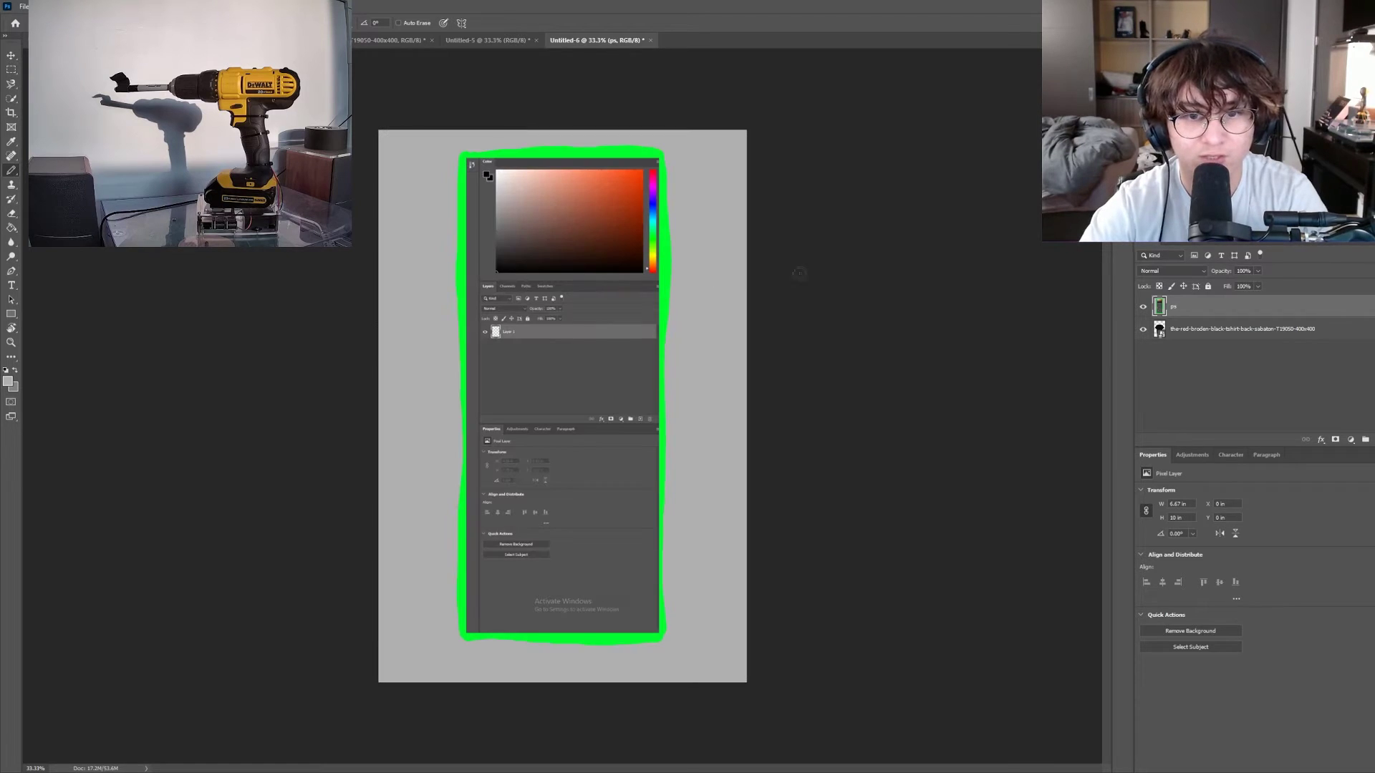
{"action": "key", "text": "ctrl+z"}
{"action": "key", "text": "ctrl+z"}
{"action": "key", "text": "ctrl+z"}
{"action": "key", "text": "ctrl+z"}
Replace the black T-shirt layer with the grey T-shirt image and arrange it beneath the full-size panel design
{"action": "key", "text": "ctrl+z"}
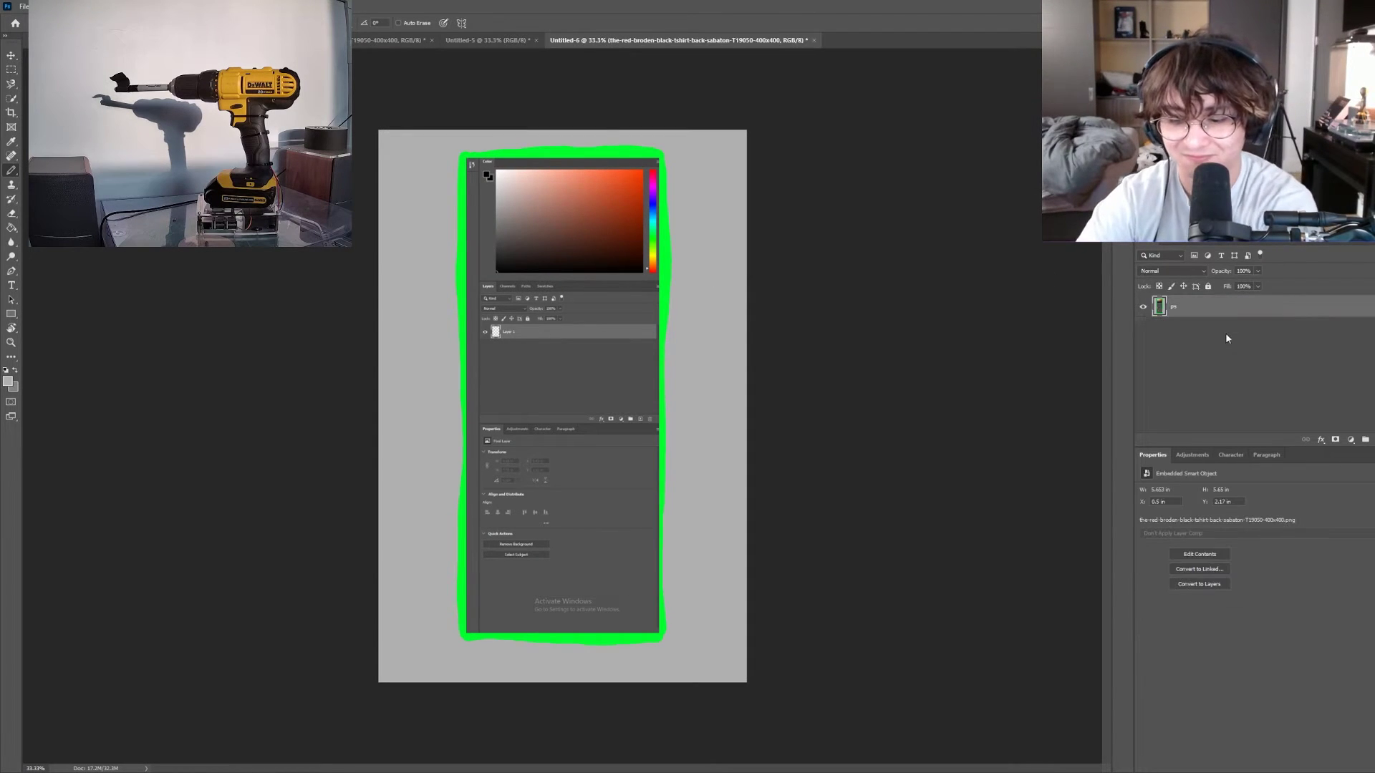
{"action": "key", "text": "ctrl+t"}
{"action": "key", "text": "ctrl+v"}
{"action": "key", "text": "Return"}
{"action": "left_click_drag", "start_coordinate": [1211, 330], "coordinate": [1210, 299]}
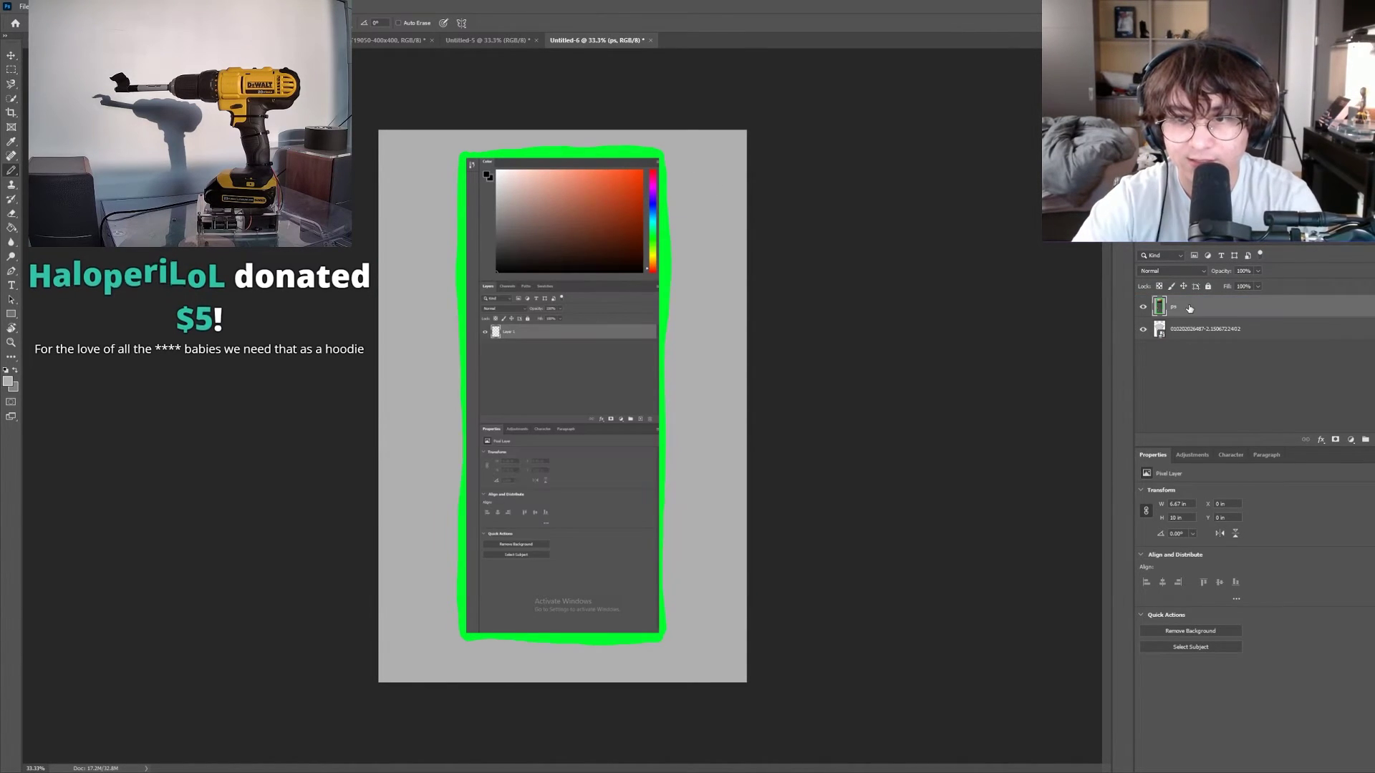
Scale the panel design to about 2.89 × 4.34 in and position it on the body of the grey T-shirt
{"action": "key", "text": "ctrl+t"}
{"action": "left_click_drag", "start_coordinate": [379, 130], "coordinate": [579, 360]}
{"action": "key", "text": "Return"}
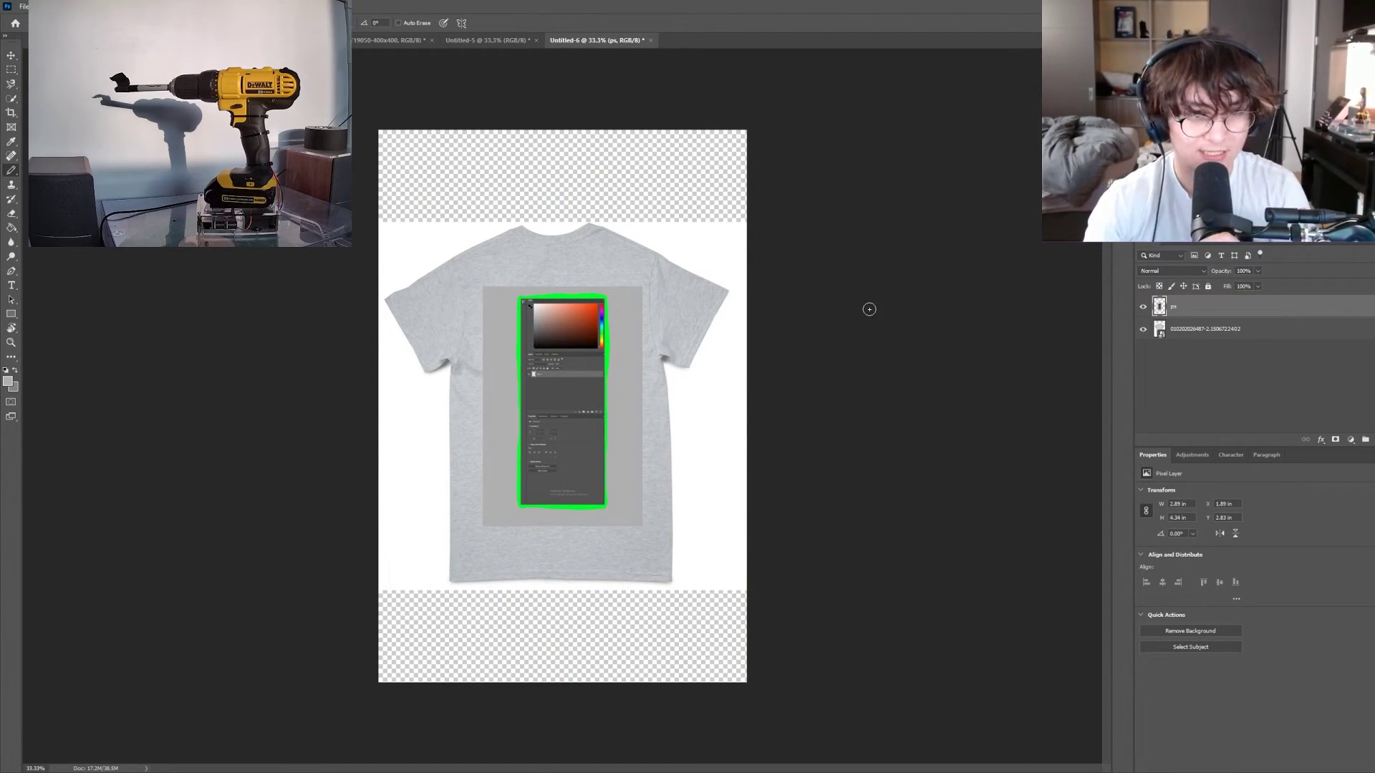
{"action": "key", "text": "v"}
{"action": "left_click_drag", "start_coordinate": [595, 376], "coordinate": [588, 376]}
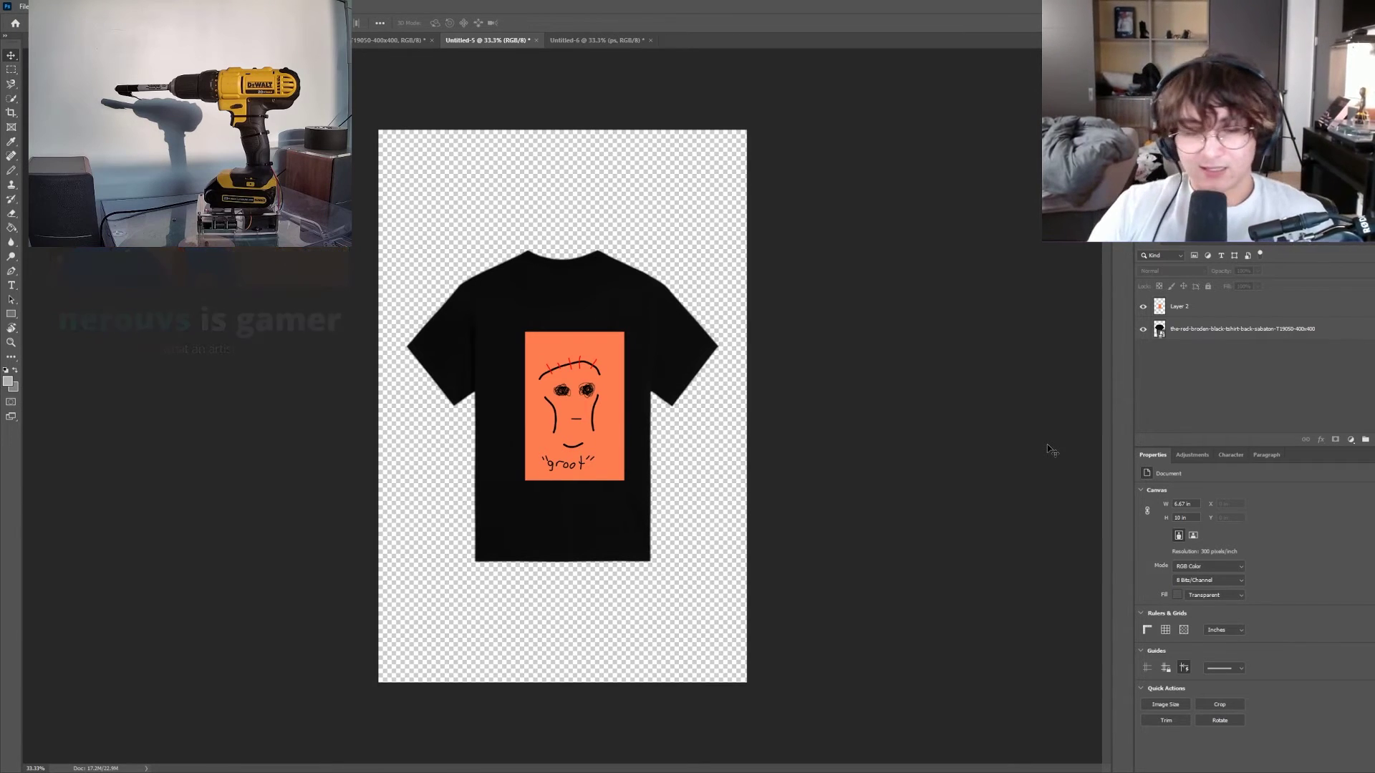
Try tilting the orange "groot" graphic slightly on the black T-shirt, and undo the rotation
{"action": "left_click", "coordinate": [620, 363]}
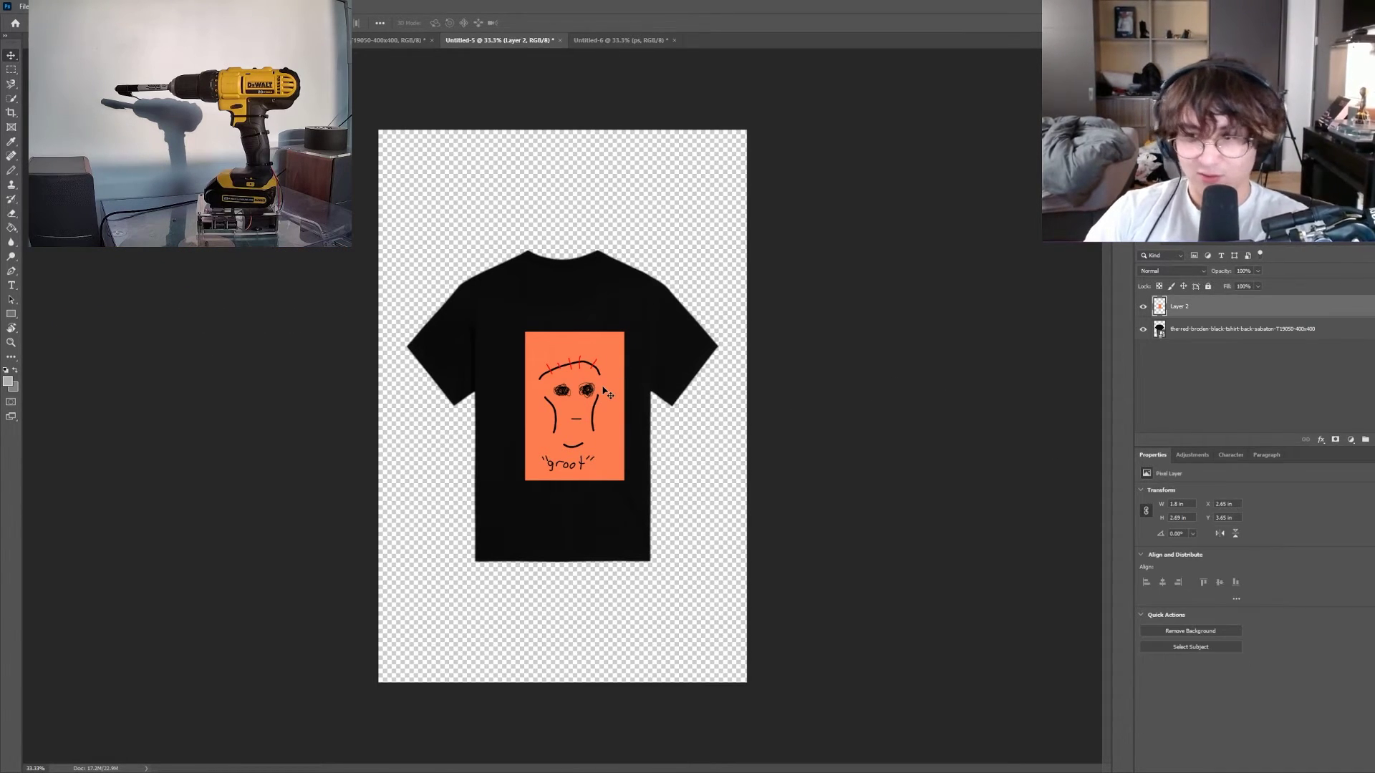
{"action": "key", "text": "ctrl+t"}
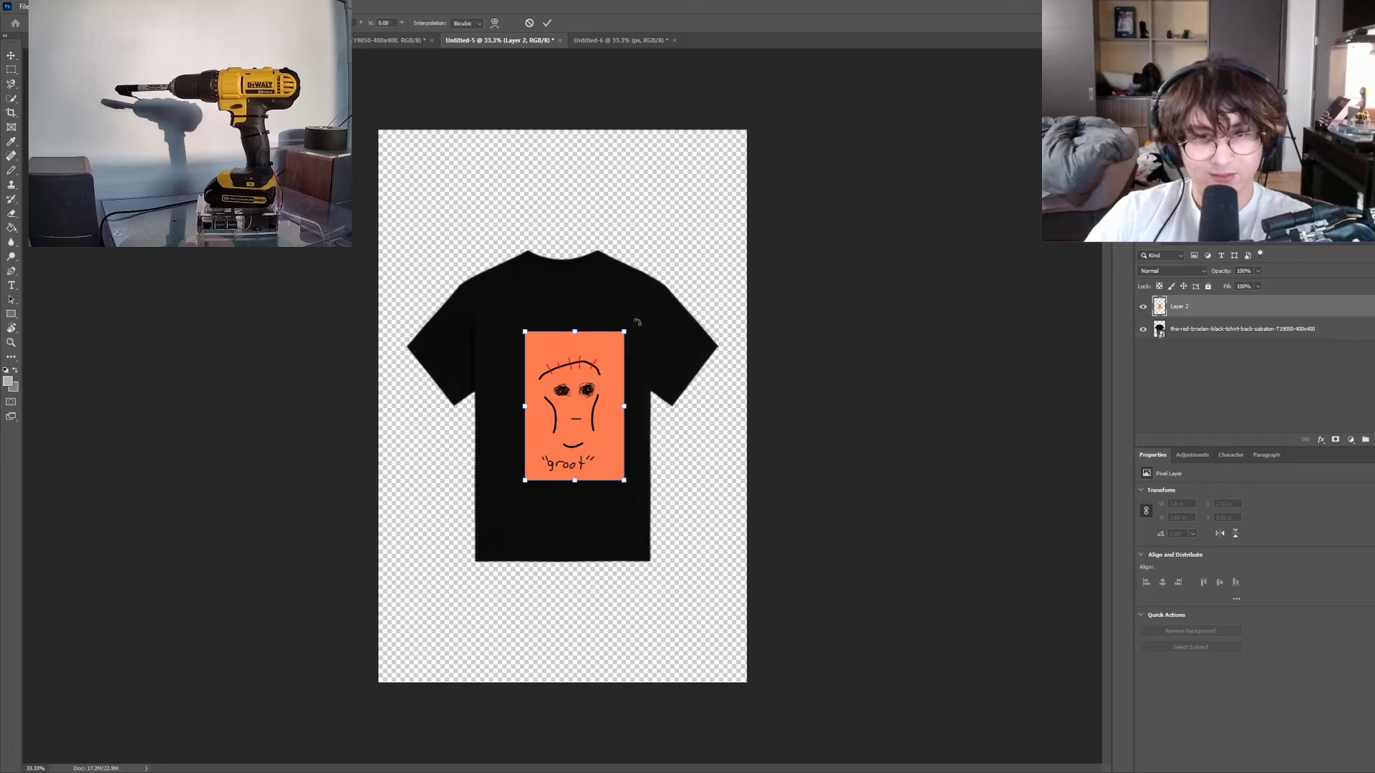
{"action": "left_click_drag", "start_coordinate": [637, 322], "coordinate": [747, 315]}
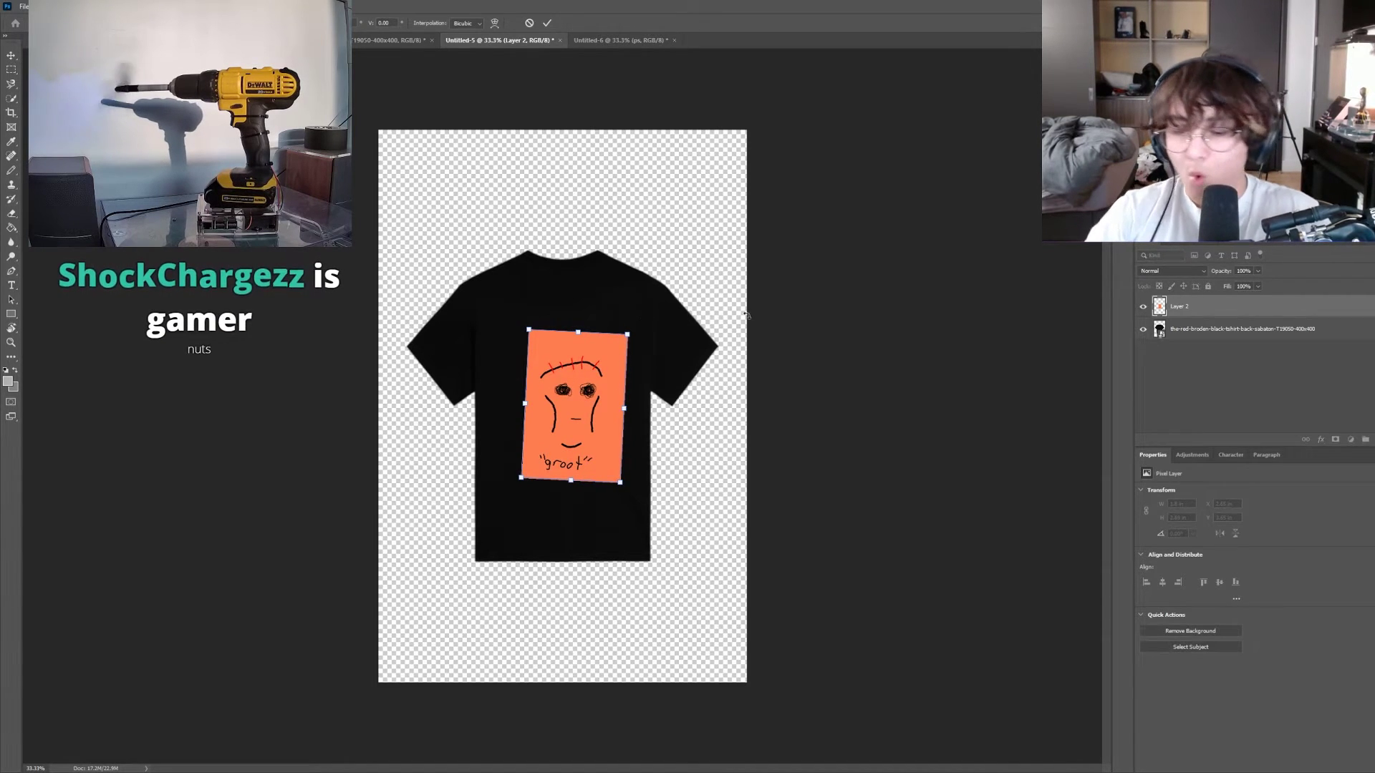
{"action": "key", "text": "ctrl+z"}
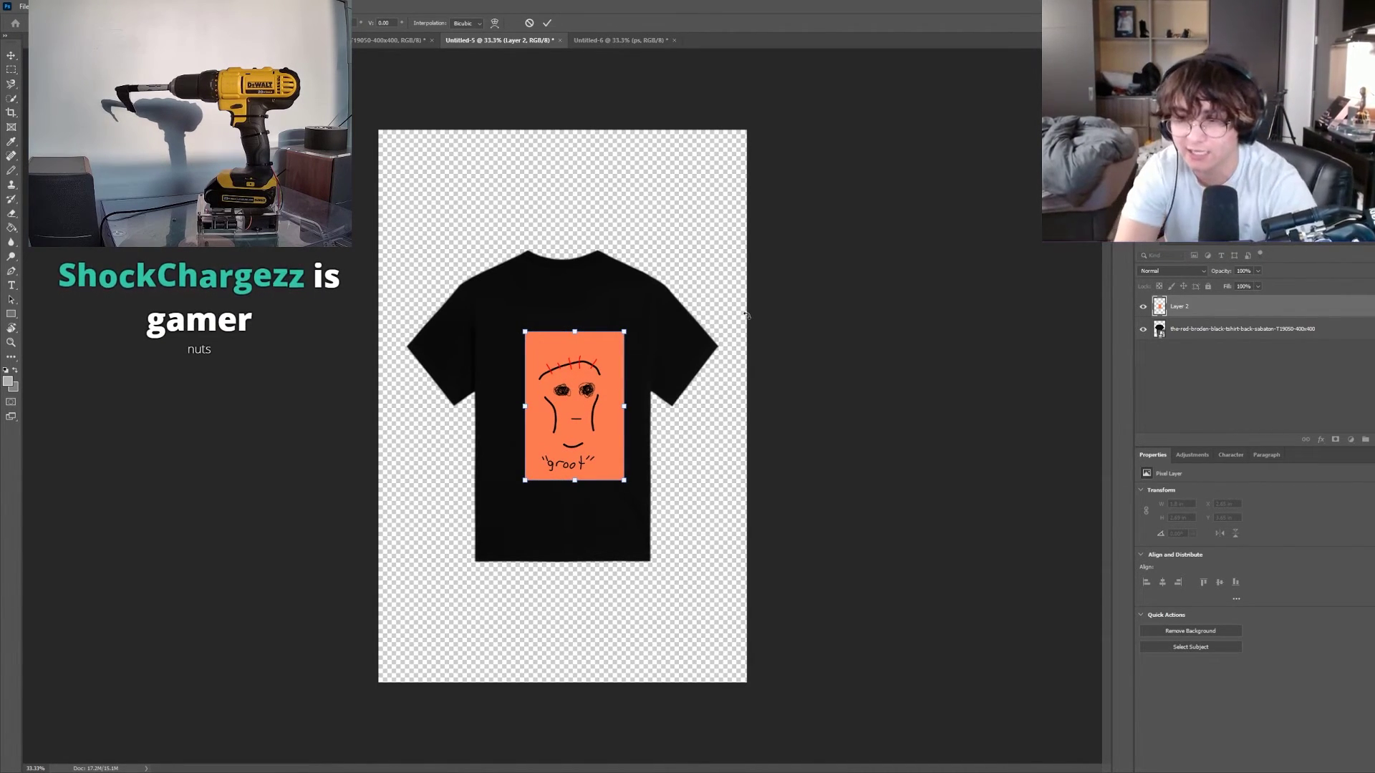
{"action": "key", "text": "Return"}
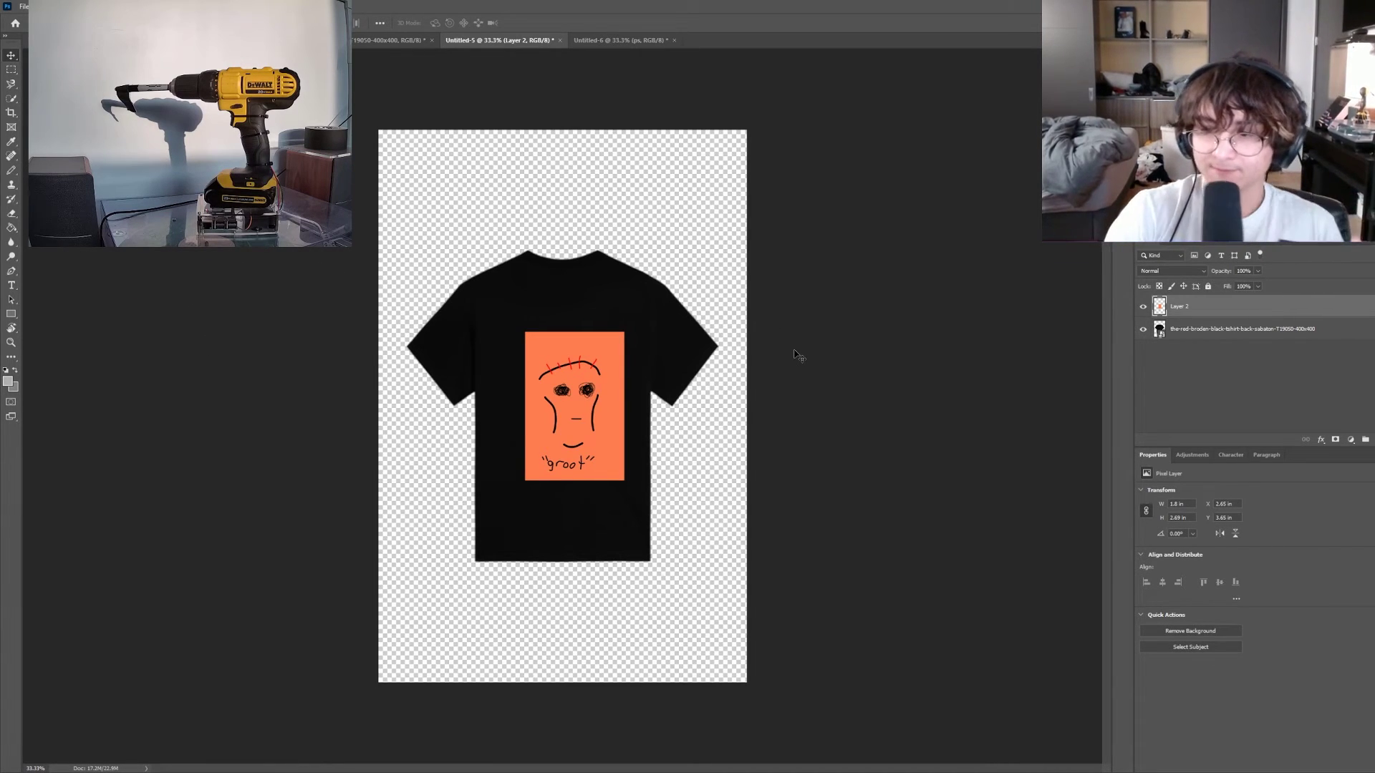
Shrink the "groot" graphic to a small badge of about 0.71 × 1.06 in and adjust its position on one side of the chest
{"action": "left_click_drag", "start_coordinate": [589, 425], "coordinate": [580, 420]}
{"action": "key", "text": "ctrl+t"}
{"action": "left_click_drag", "start_coordinate": [521, 481], "coordinate": [603, 360]}
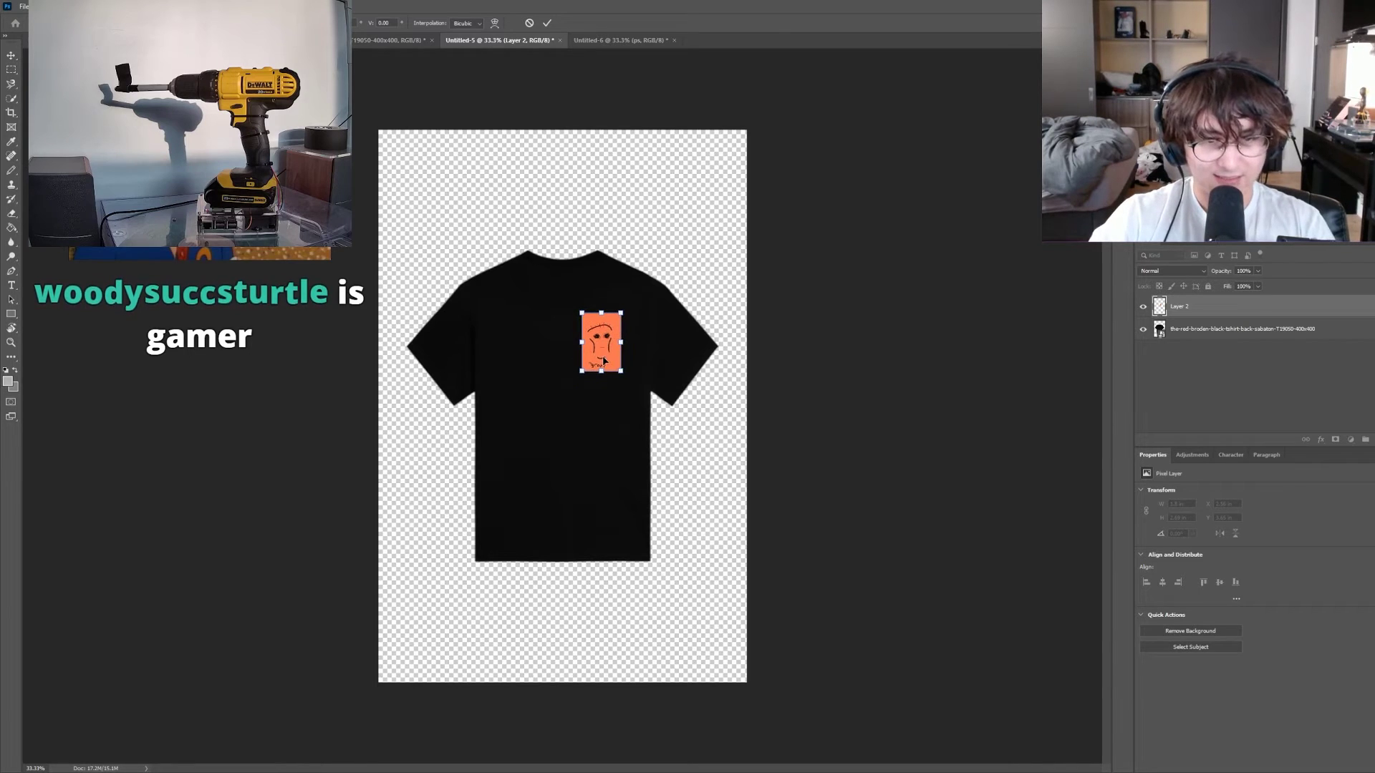
{"action": "key", "text": "Return"}
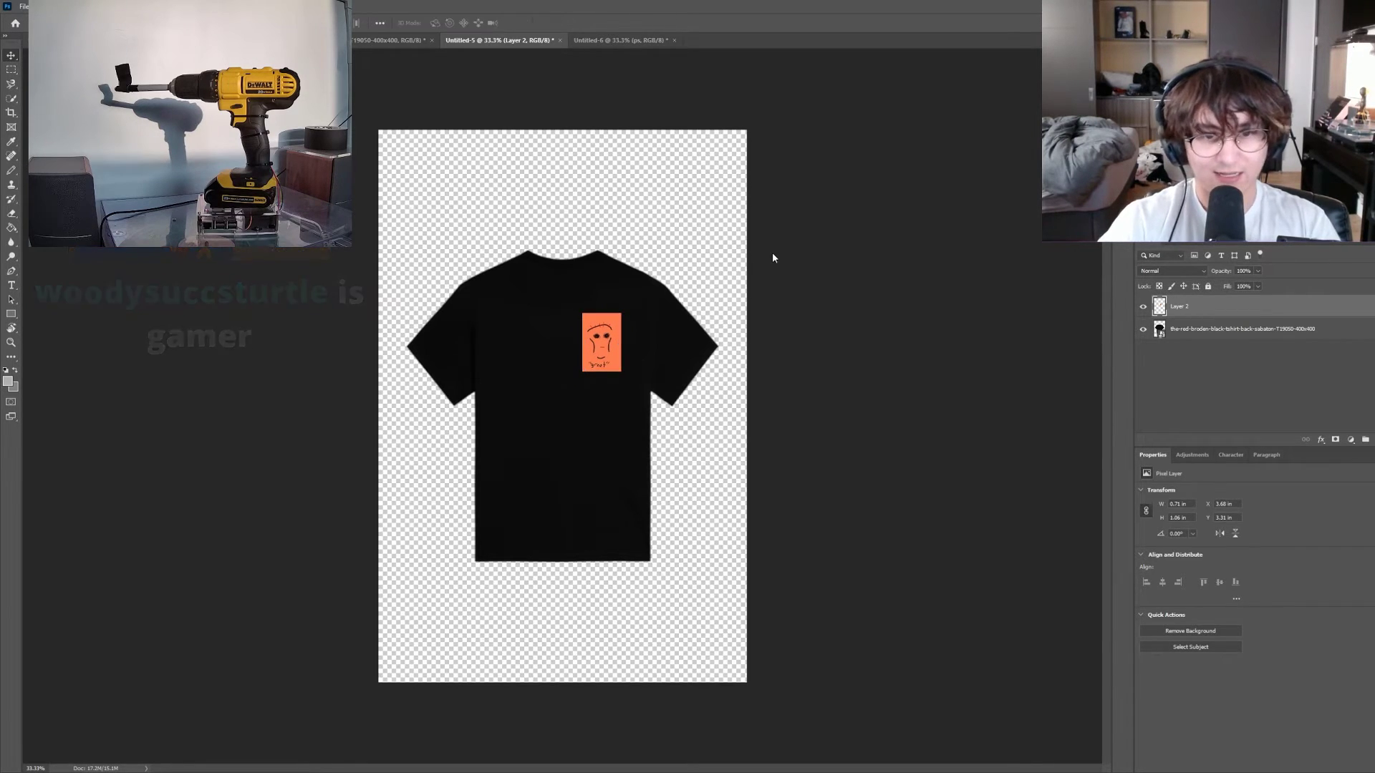
{"action": "left_click_drag", "start_coordinate": [600, 348], "coordinate": [602, 354]}
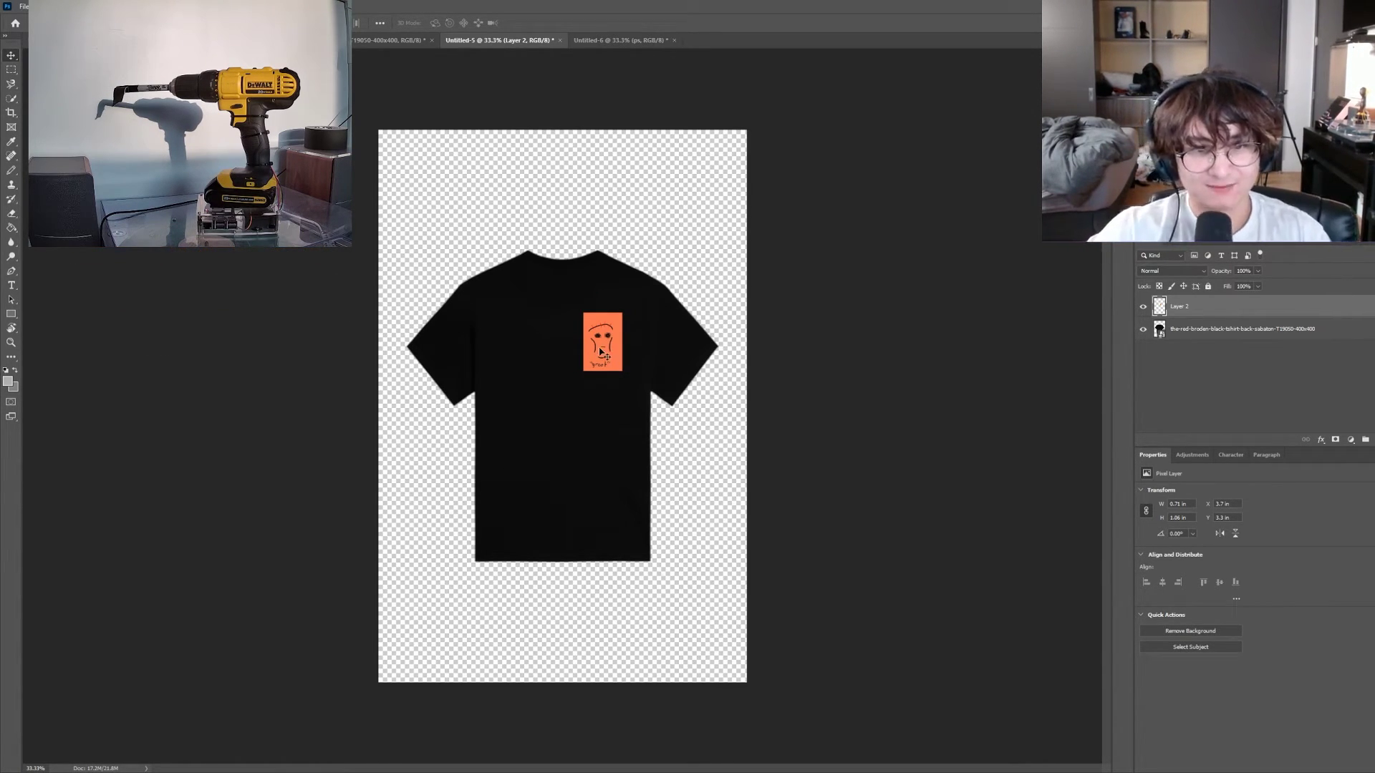
{"action": "mouse_move", "coordinate": [600, 351]}
{"action": "left_mouse_down"}
{"action": "mouse_move", "coordinate": [620, 377]}
{"action": "mouse_move", "coordinate": [534, 365]}
{"action": "mouse_move", "coordinate": [606, 359]}
{"action": "left_mouse_up"}
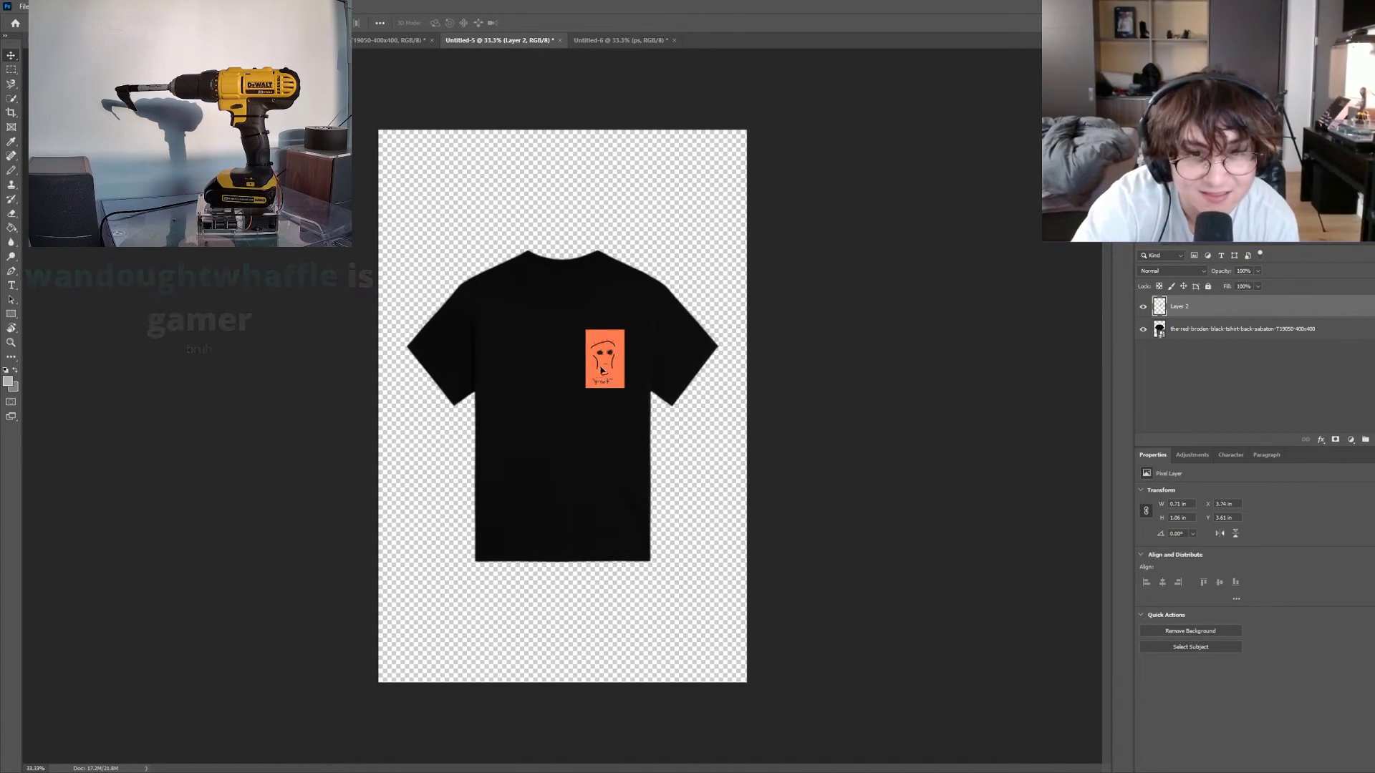
{"action": "left_click_drag", "start_coordinate": [623, 356], "coordinate": [625, 347]}
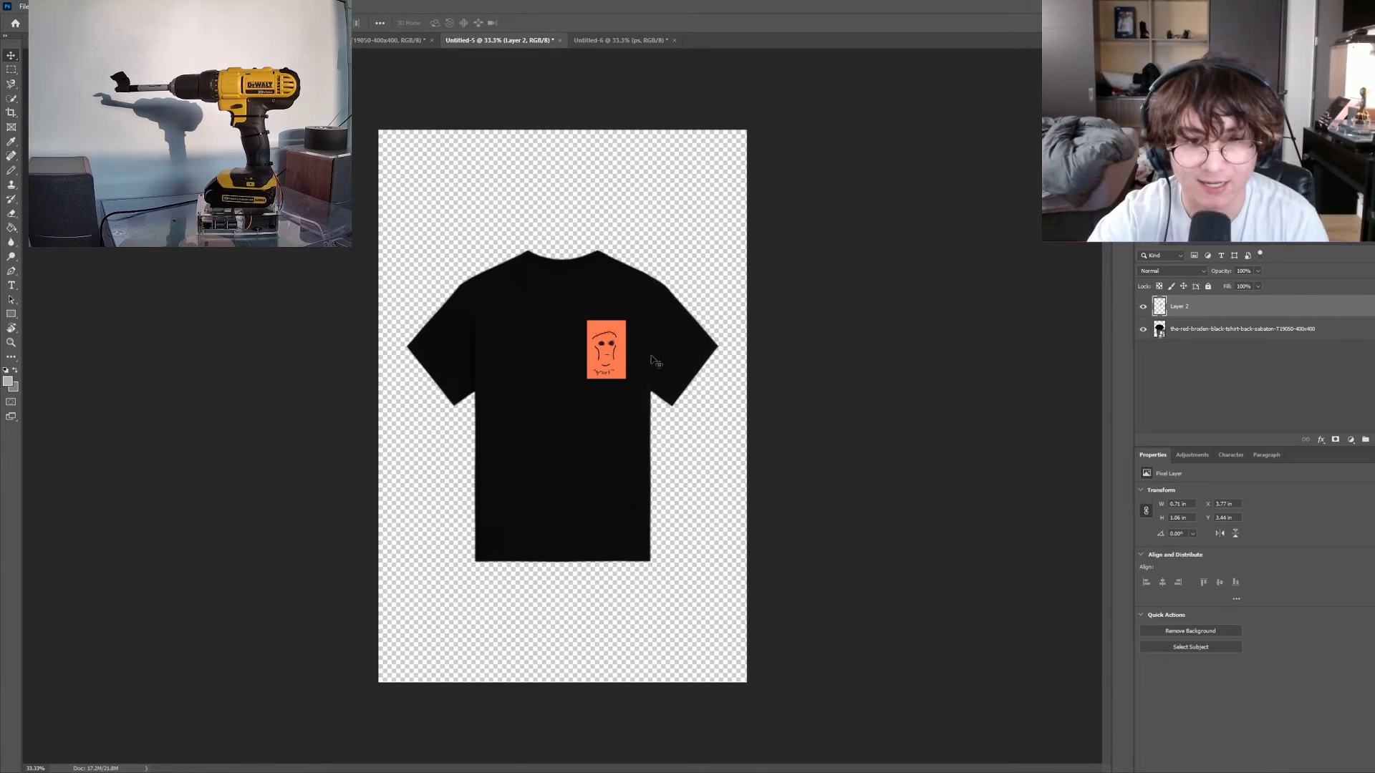
{"action": "left_click_drag", "start_coordinate": [615, 355], "coordinate": [674, 422]}
Try the "groot" graphic turned sideways and enlarged to about 1.94 × 1.2 in across the upper shirt, and restore the small upright badge
{"action": "key", "text": "ctrl+t"}
{"action": "left_click_drag", "start_coordinate": [608, 358], "coordinate": [588, 358]}
{"action": "key", "text": "Return"}
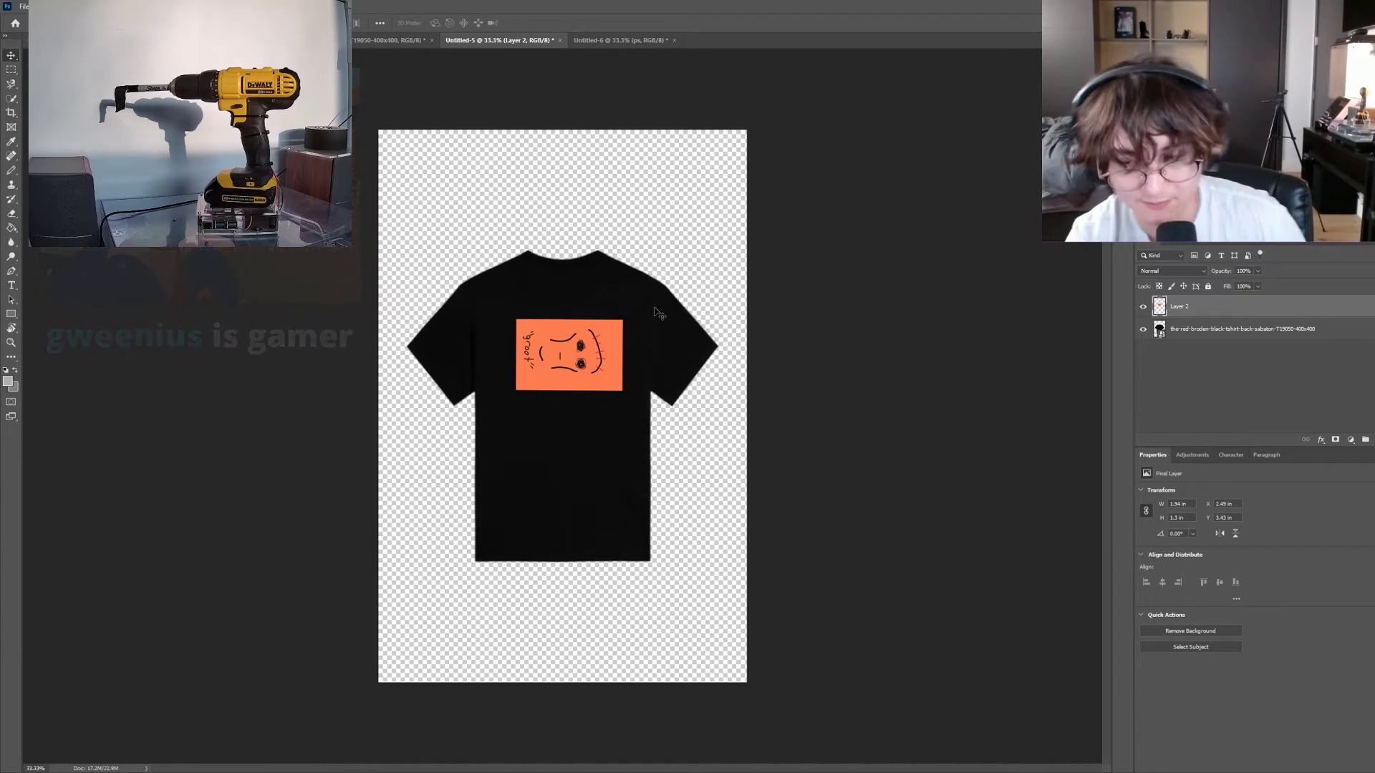
{"action": "key", "text": "ctrl+shift+z"}
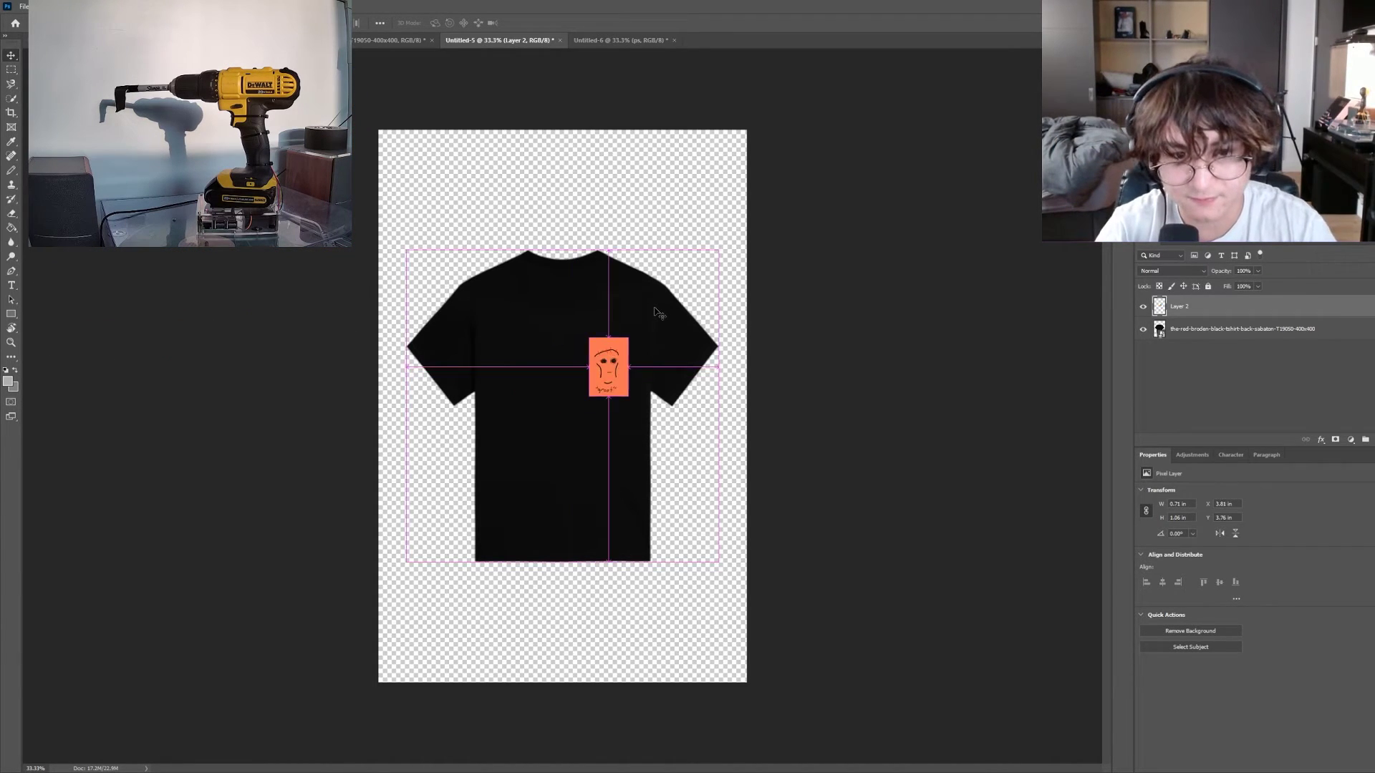
Move the small orange "groot" badge higher on the black T-shirt's chest, to about X 3.73 in and Y 3.46 in
{"action": "left_click", "coordinate": [728, 228]}
{"action": "left_click_drag", "start_coordinate": [608, 378], "coordinate": [604, 362]}
{"action": "left_click", "coordinate": [605, 362]}
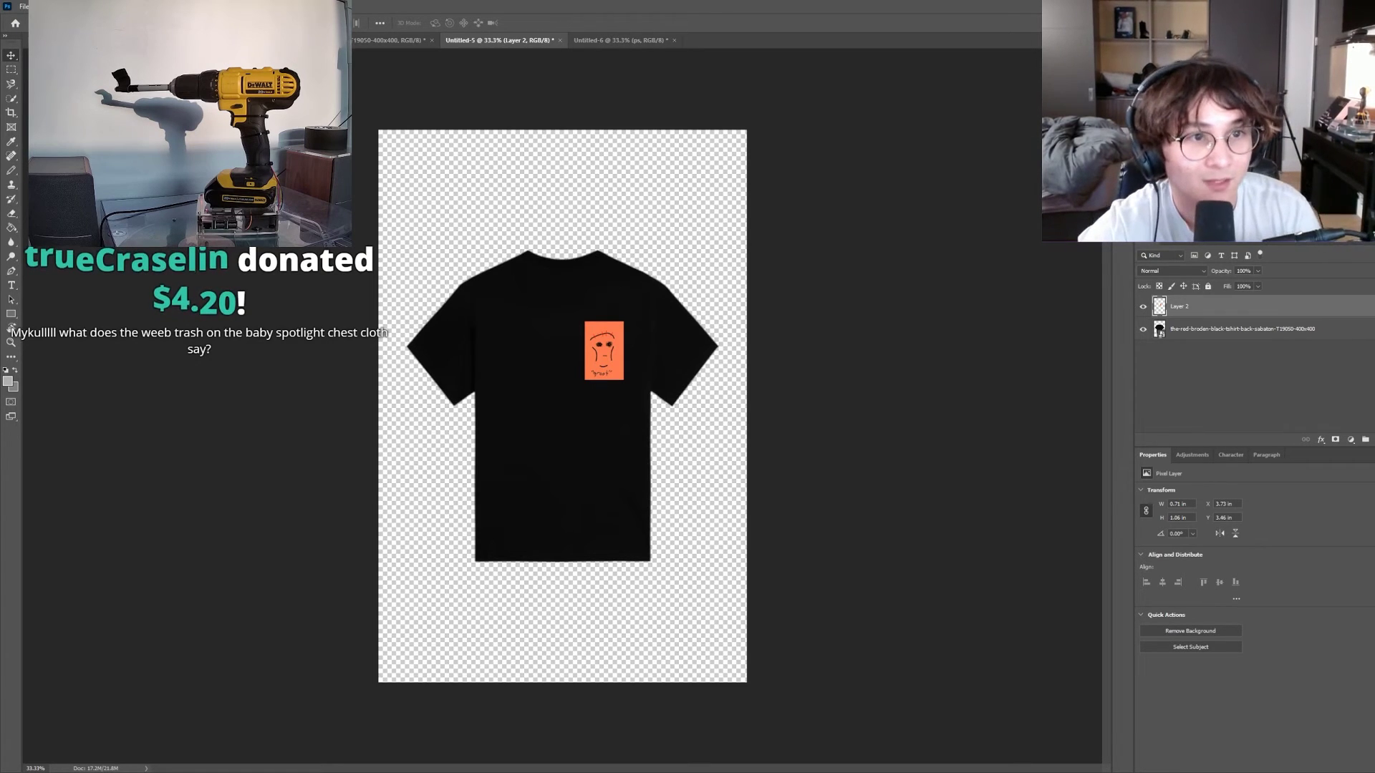
Review the ultrasound and "groot" T-shirt mockups, clear the layer selection in the ultrasound mockup, and view the original ultrasound design
{"action": "left_click", "coordinate": [390, 40]}
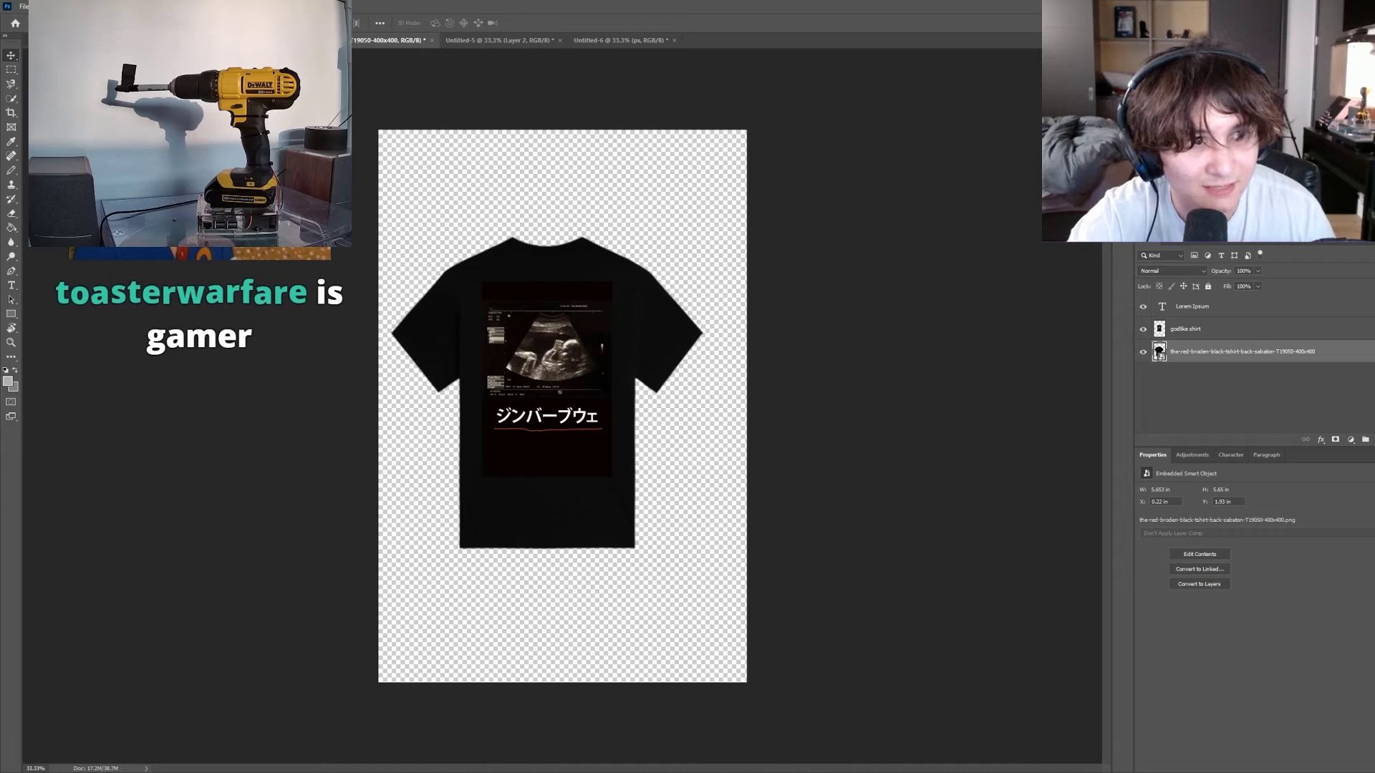
{"action": "key", "text": "ctrl+Tab"}
{"action": "key", "text": "ctrl+shift+Tab"}
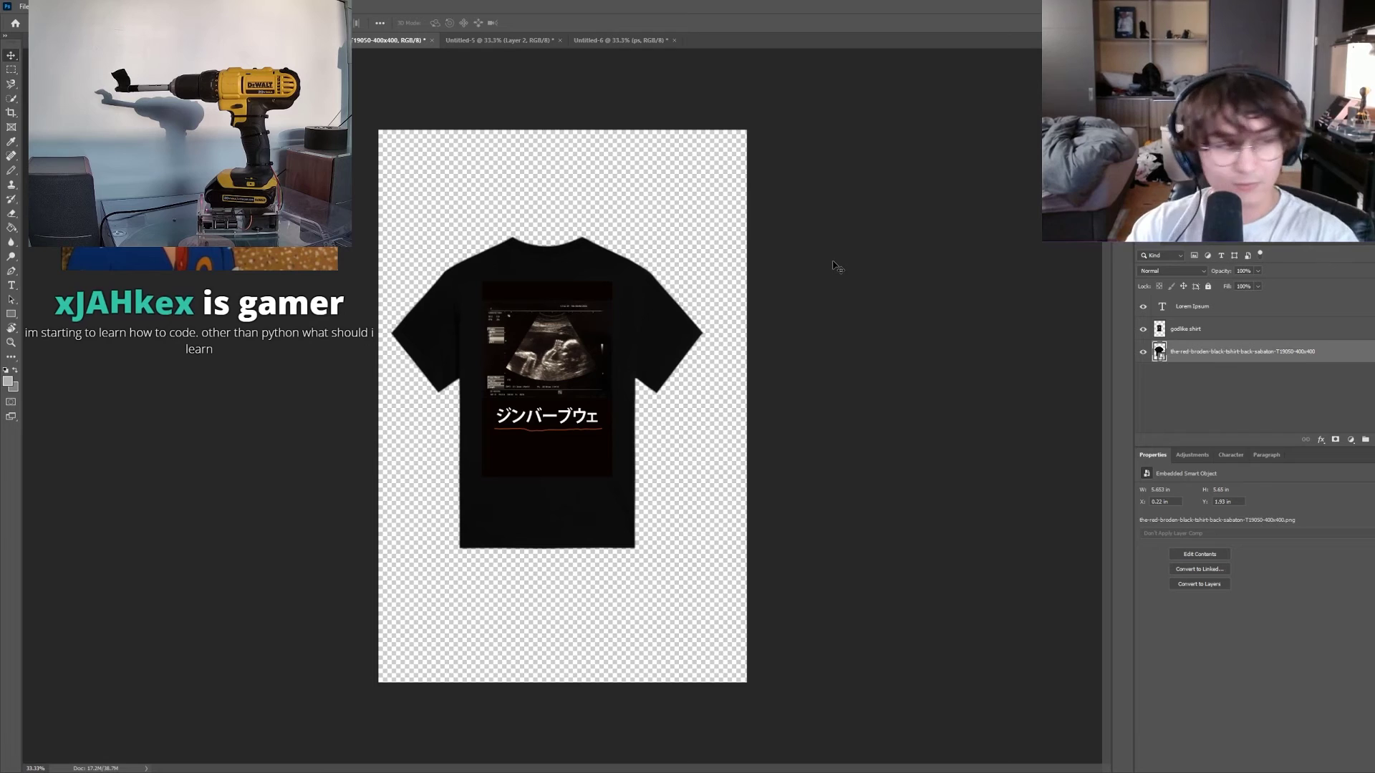
{"action": "left_click", "coordinate": [946, 272]}
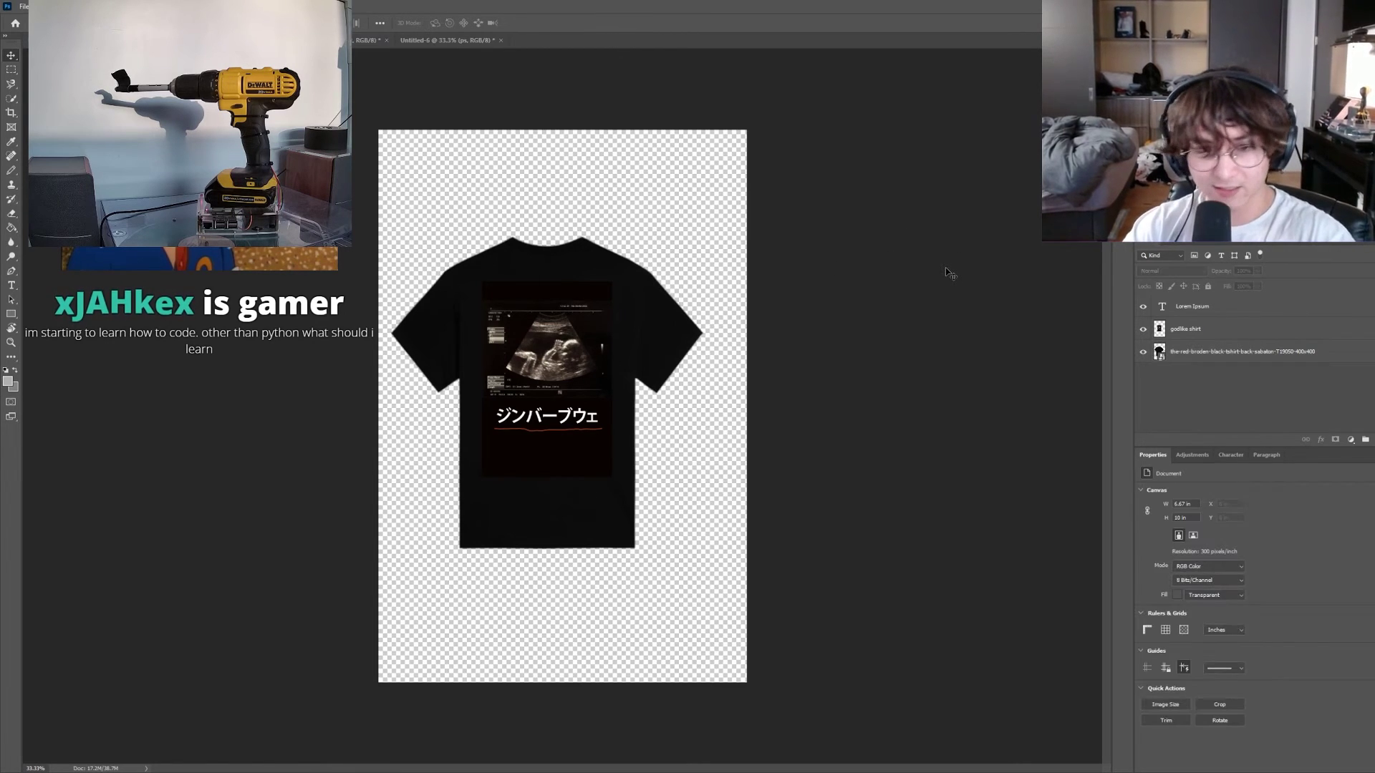
{"action": "left_click", "coordinate": [473, 42]}
{"action": "key", "text": "ctrl+shift+Tab"}
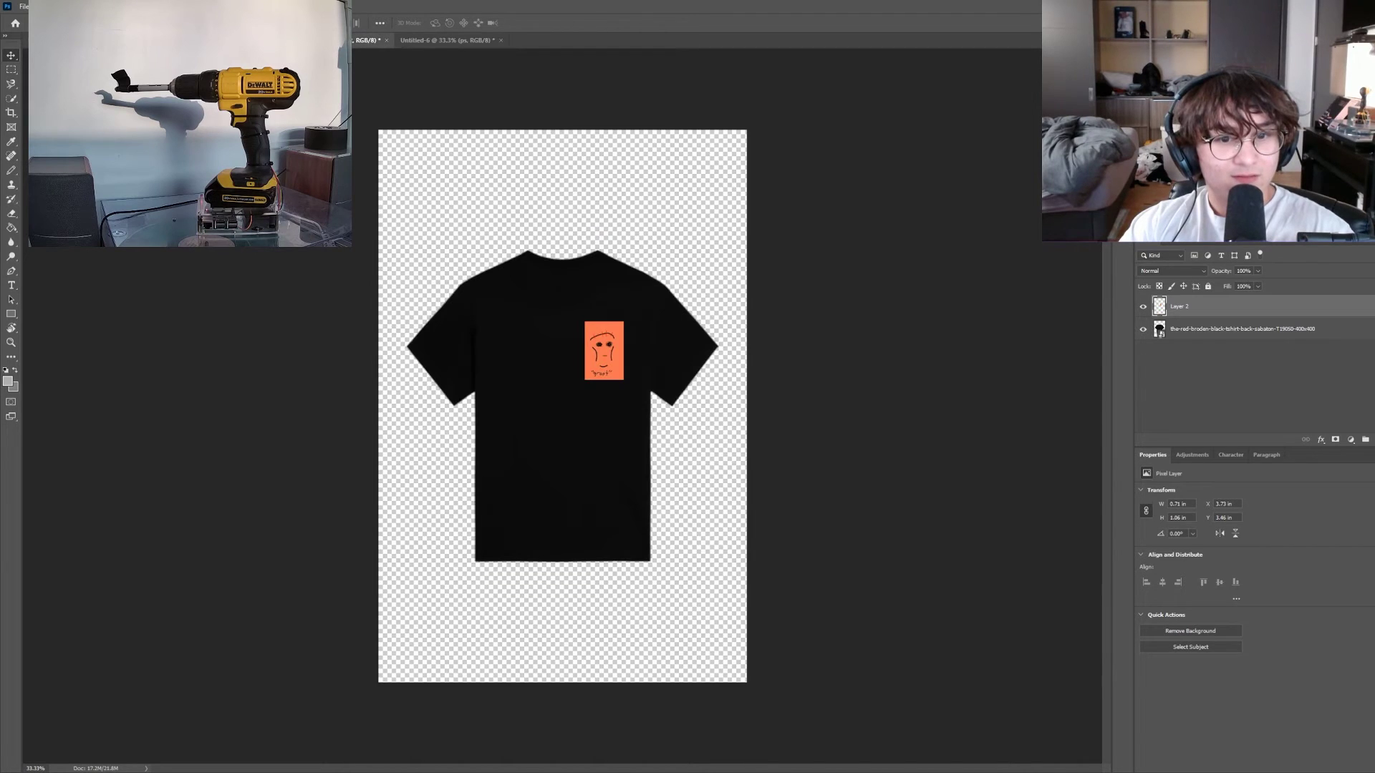
{"action": "key", "text": "ctrl+shift+Tab"}
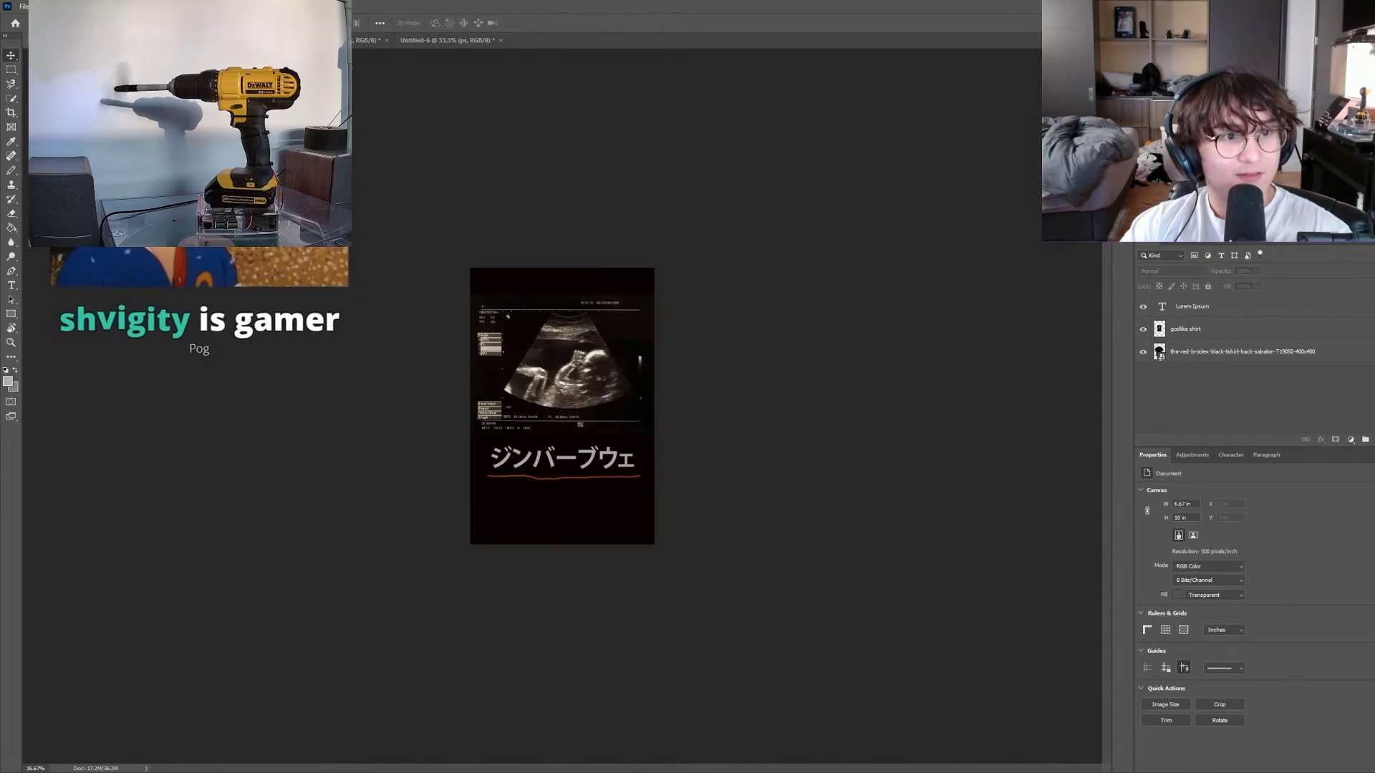